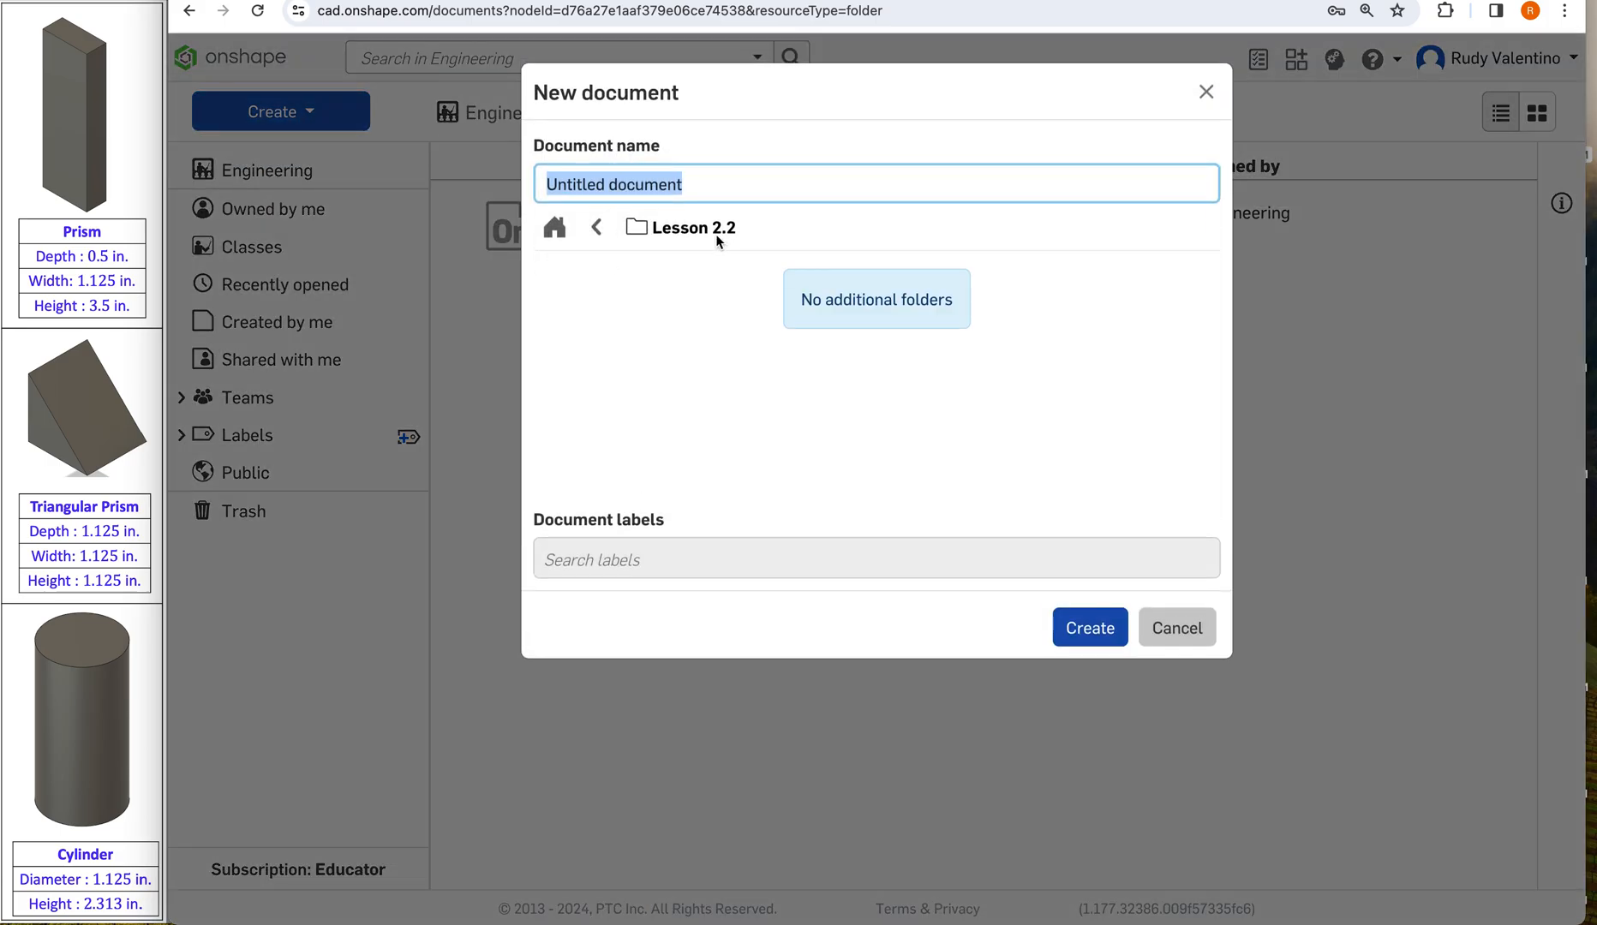
Step: Create a new document named Solids_LastName in the Lesson 2.2 folder
type("Solids_LastN")
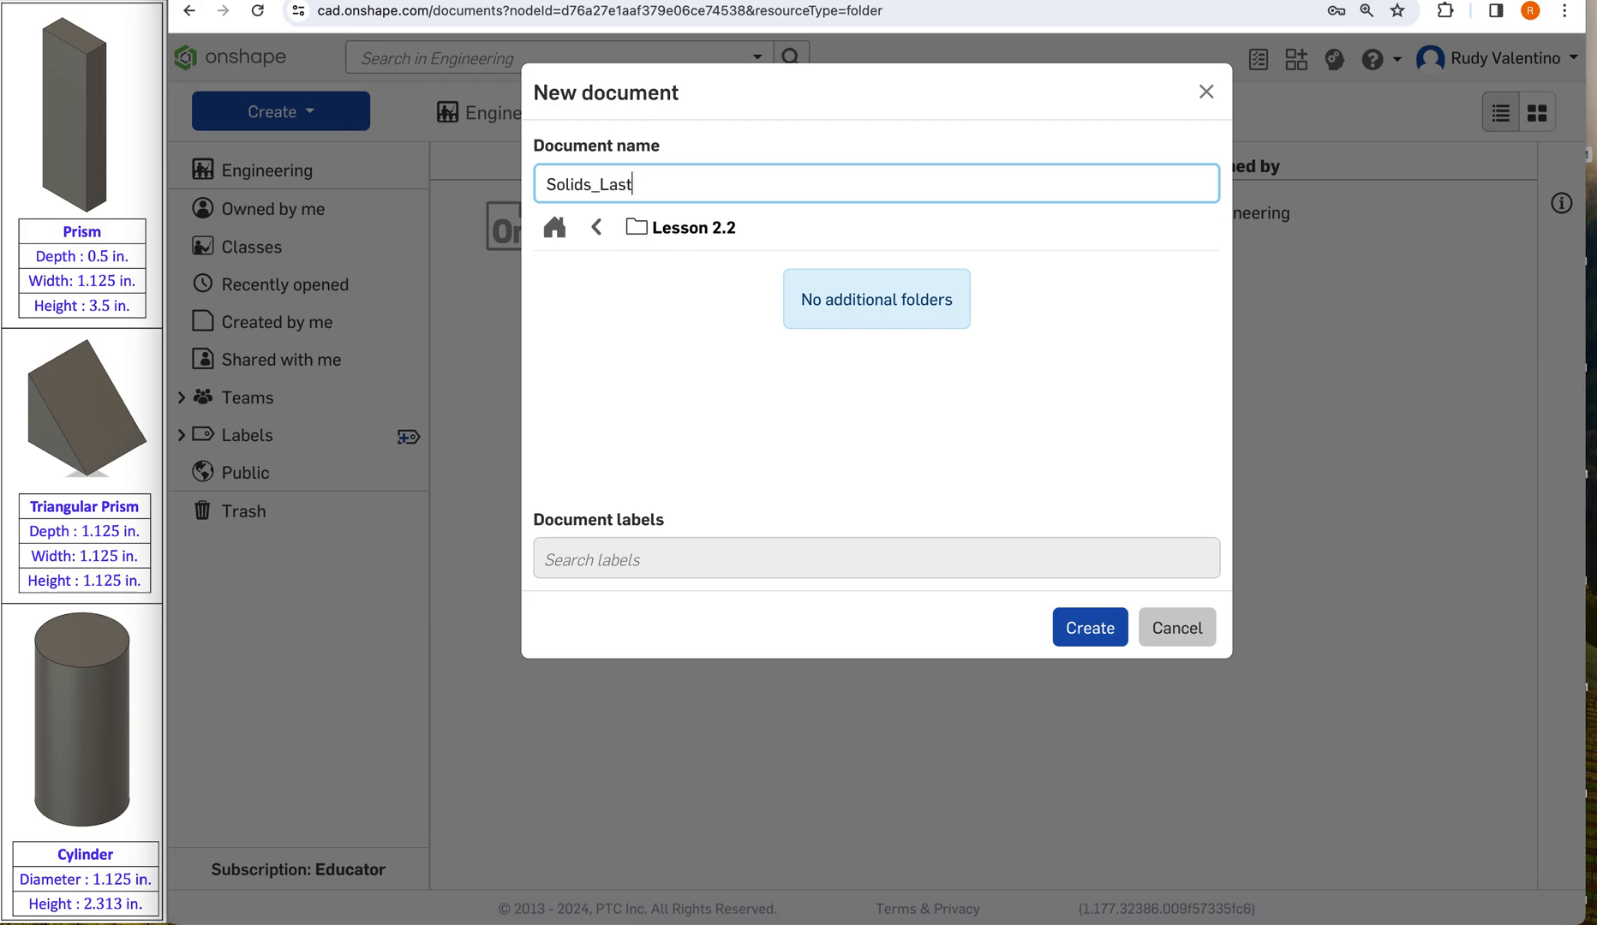
type("ame")
left_click(1084, 627)
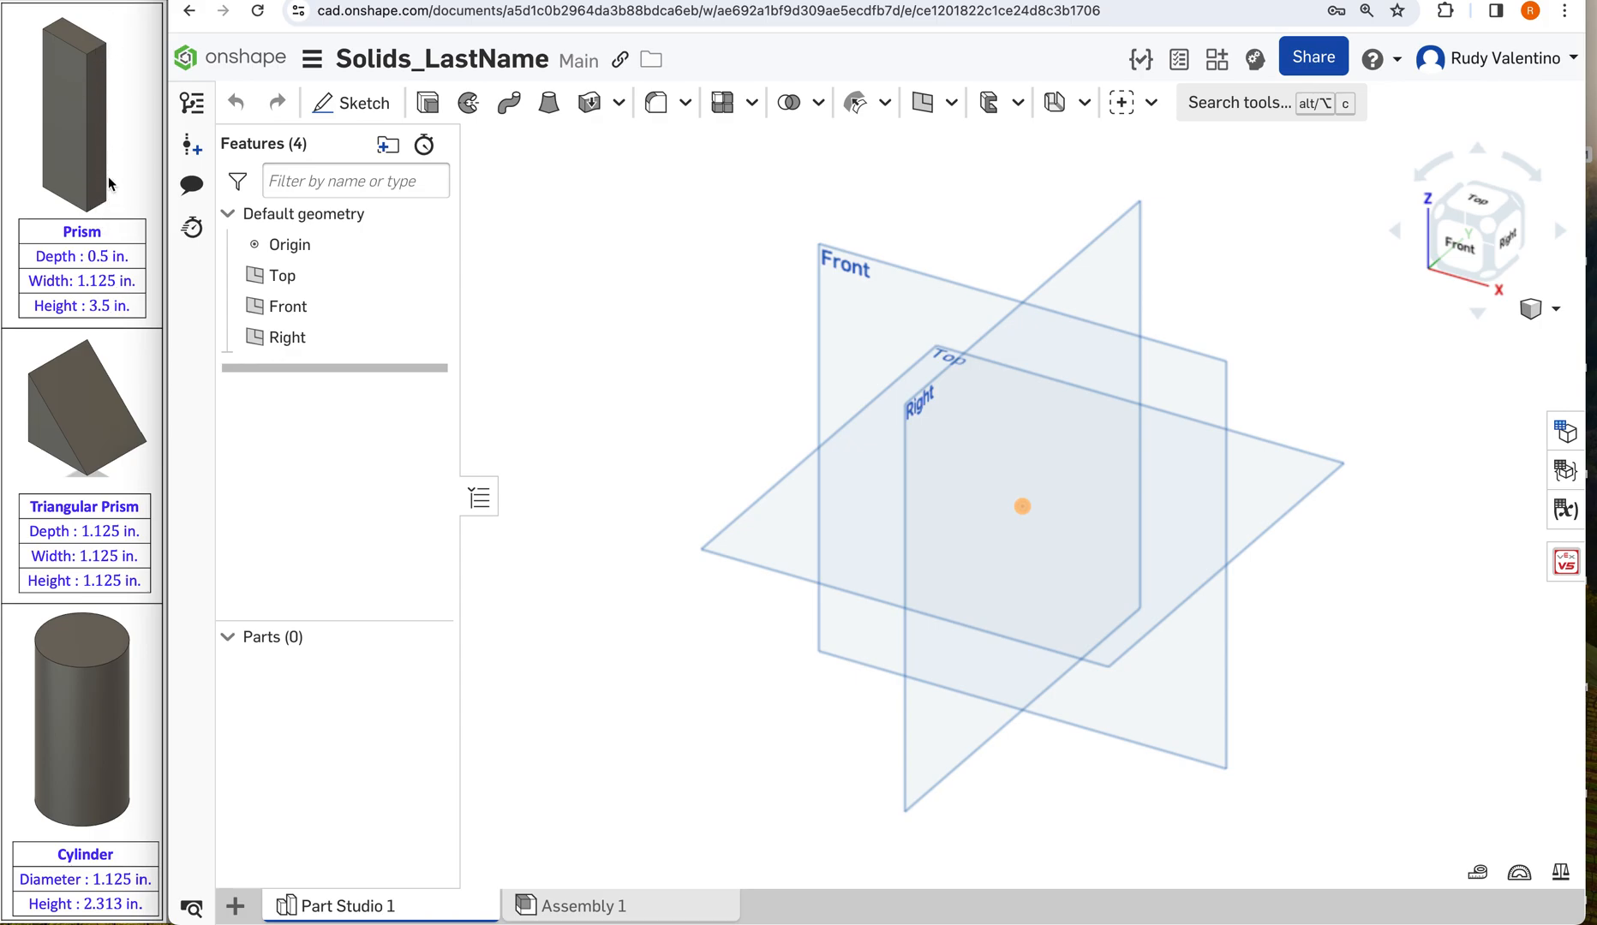
Step: Start a new sketch on the Top plane, viewed straight on
left_click(357, 105)
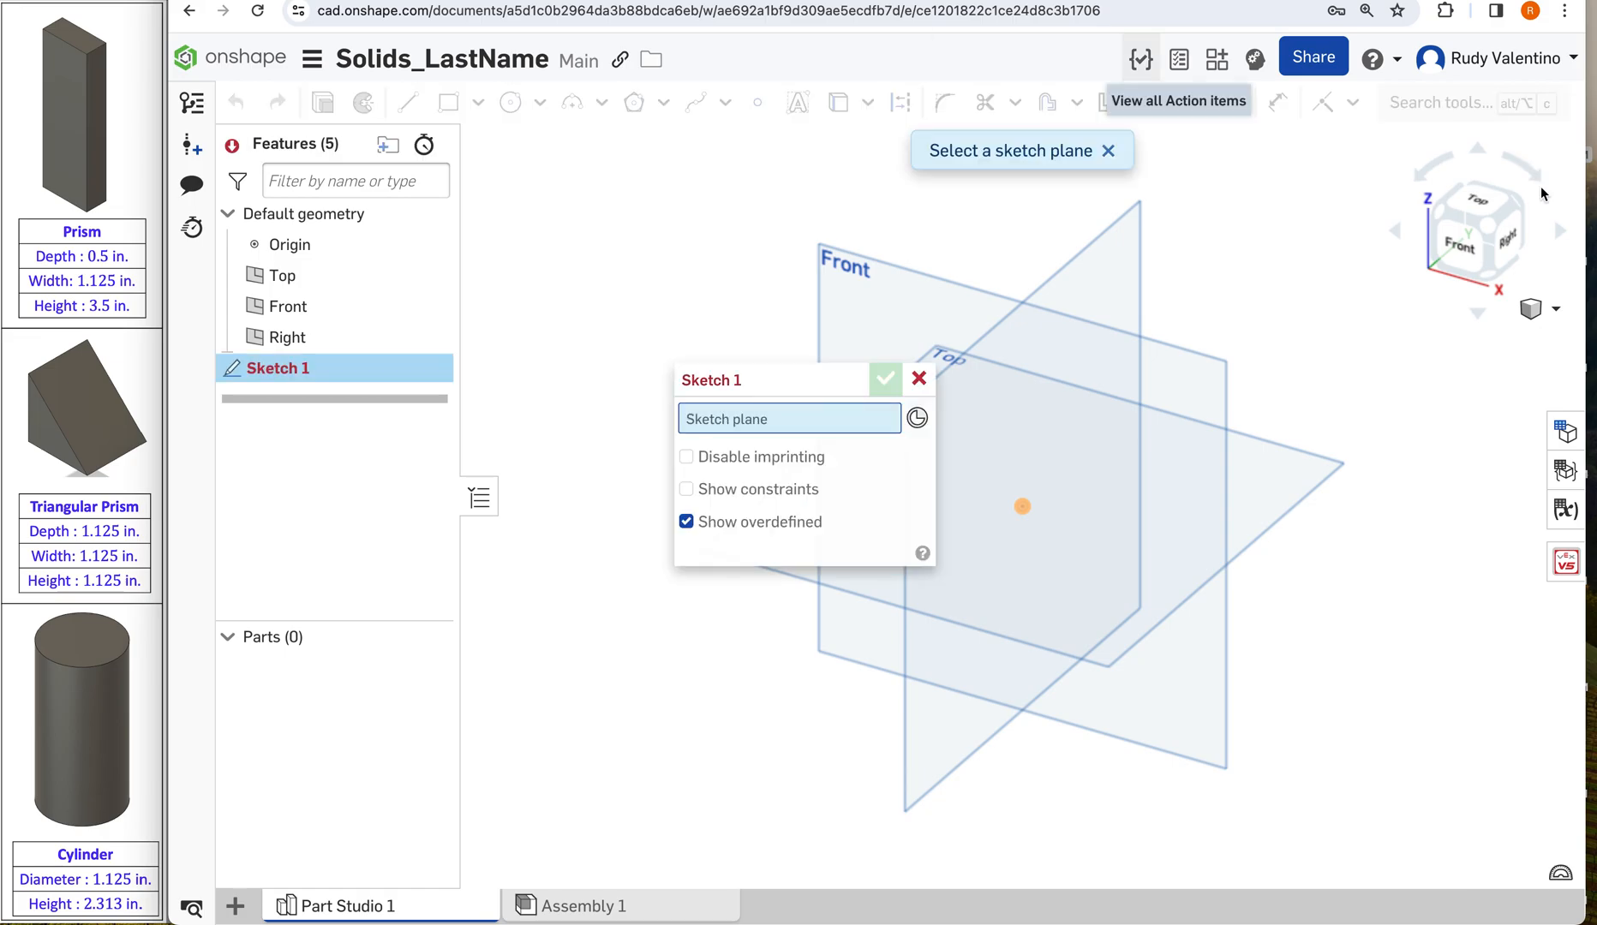
left_click(1474, 209)
left_click(1261, 293)
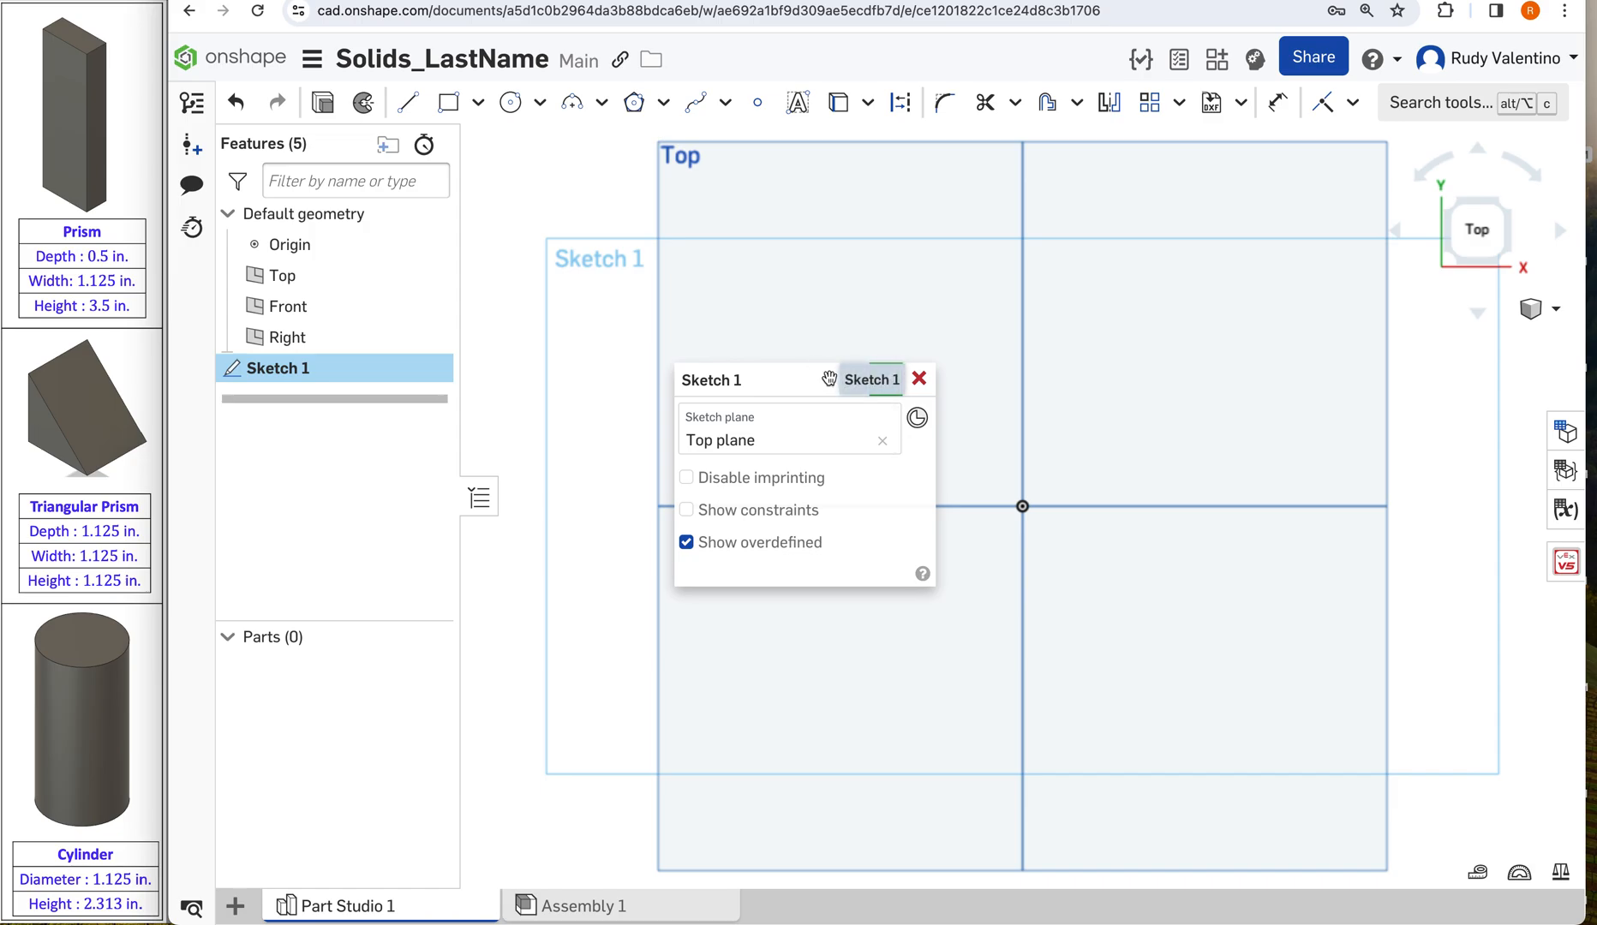
mouse_move(810, 365)
left_mouse_down()
mouse_move(643, 353)
mouse_move(608, 323)
left_mouse_up()
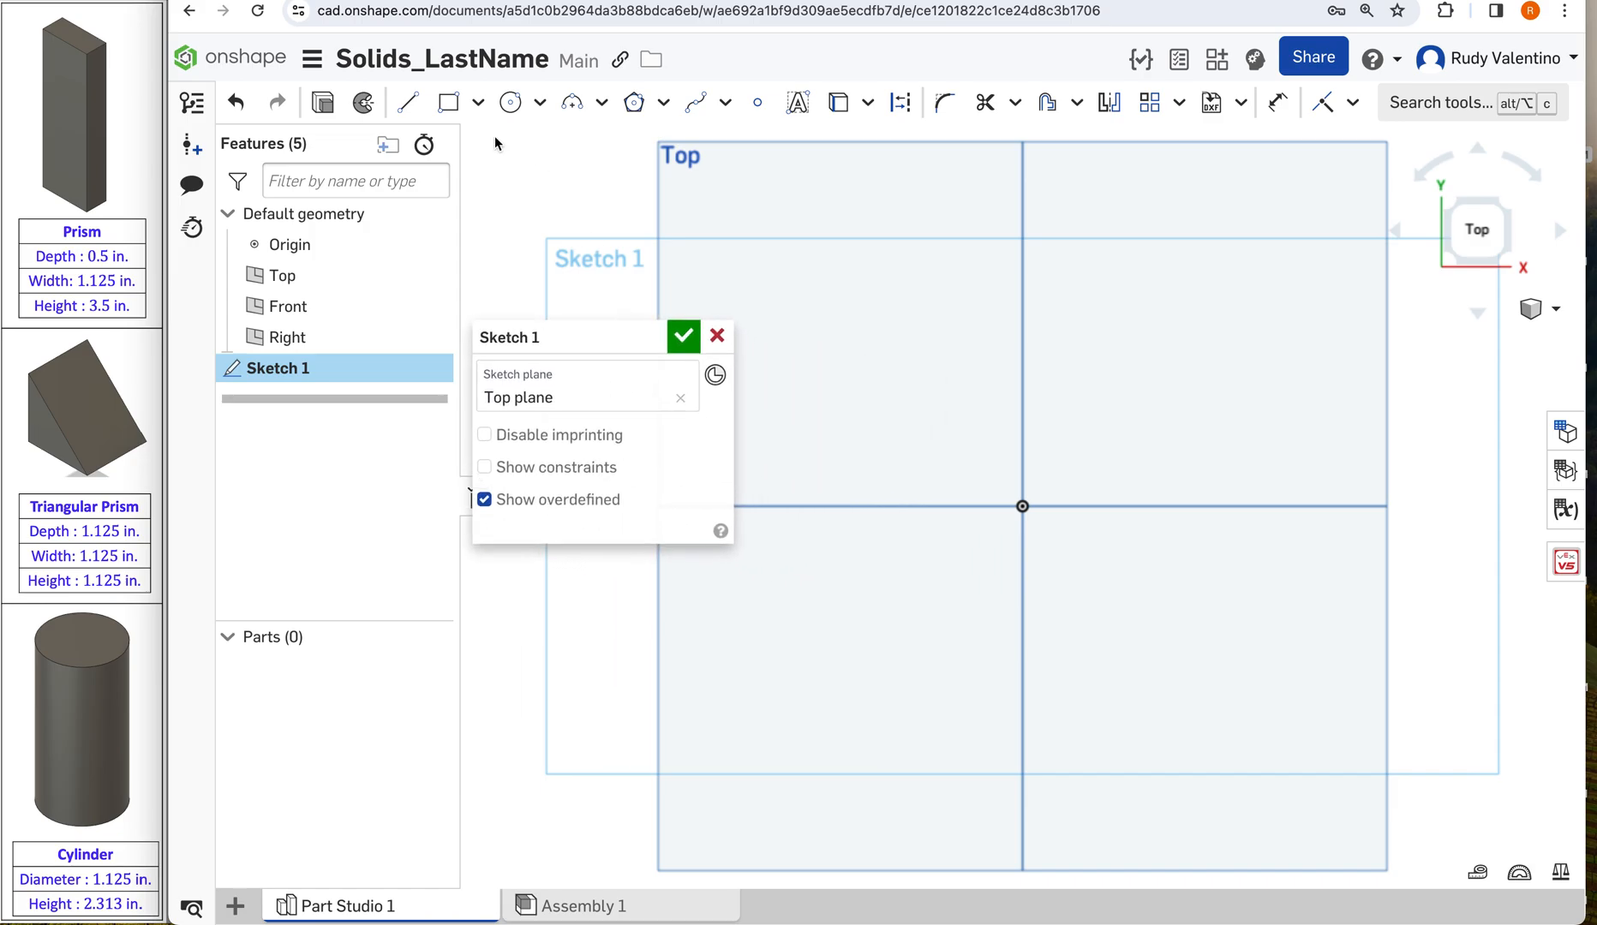
Step: Draw a corner rectangle from the origin, 0.5 in along X and 1.125 in along Y
left_click(449, 105)
left_click_drag(1023, 504, 1221, 371)
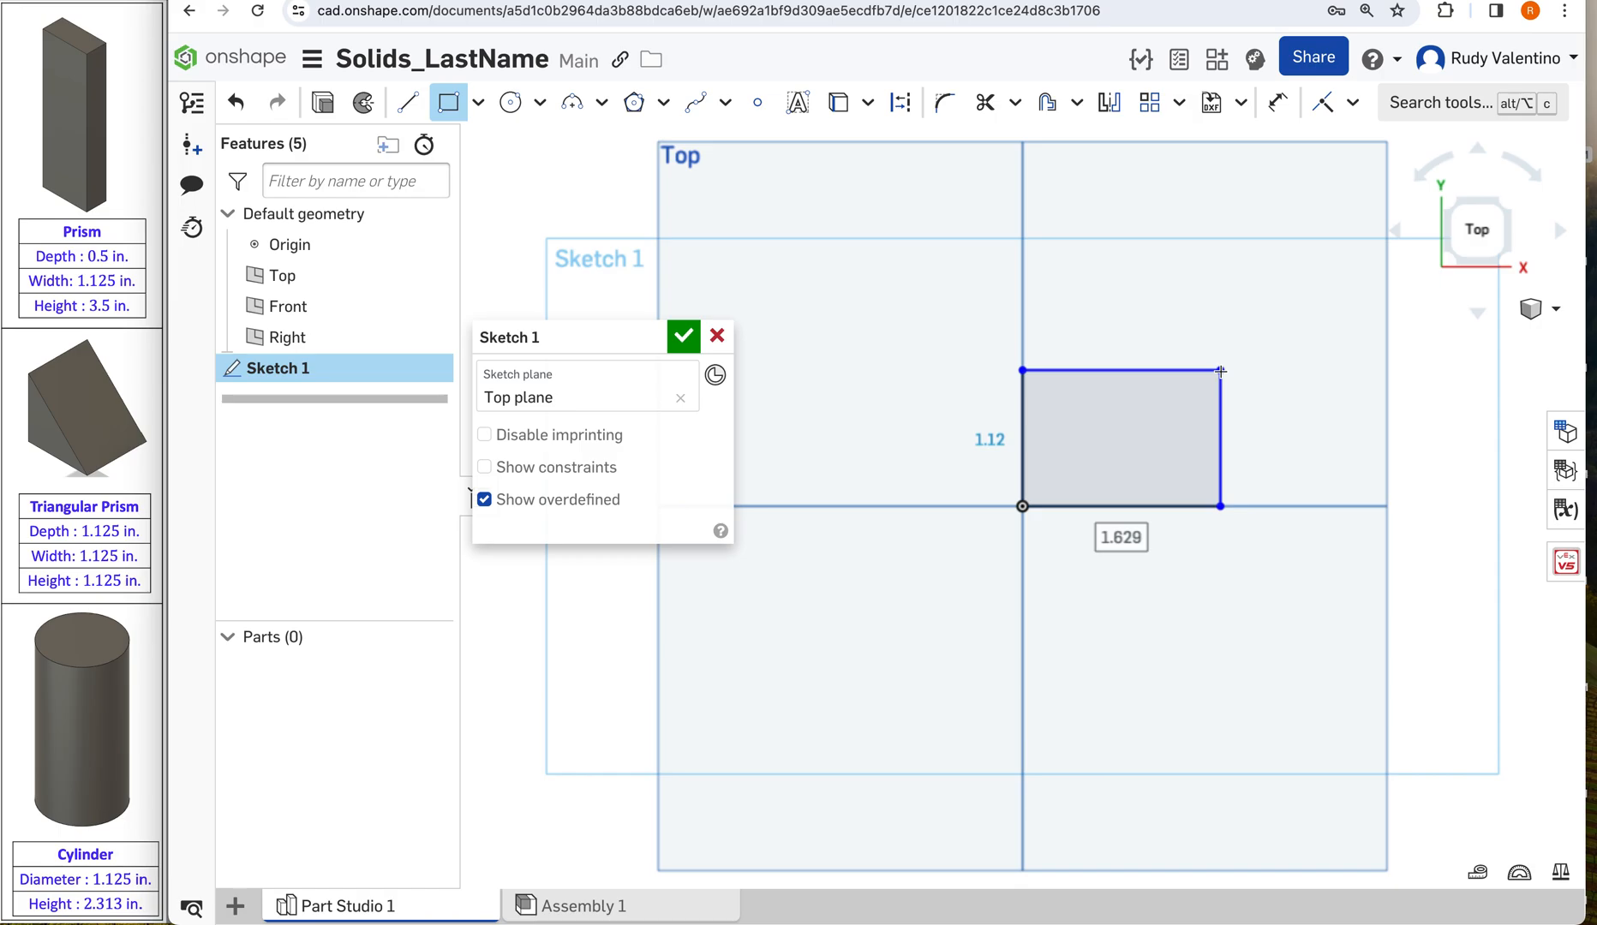
type(".5")
key("Return")
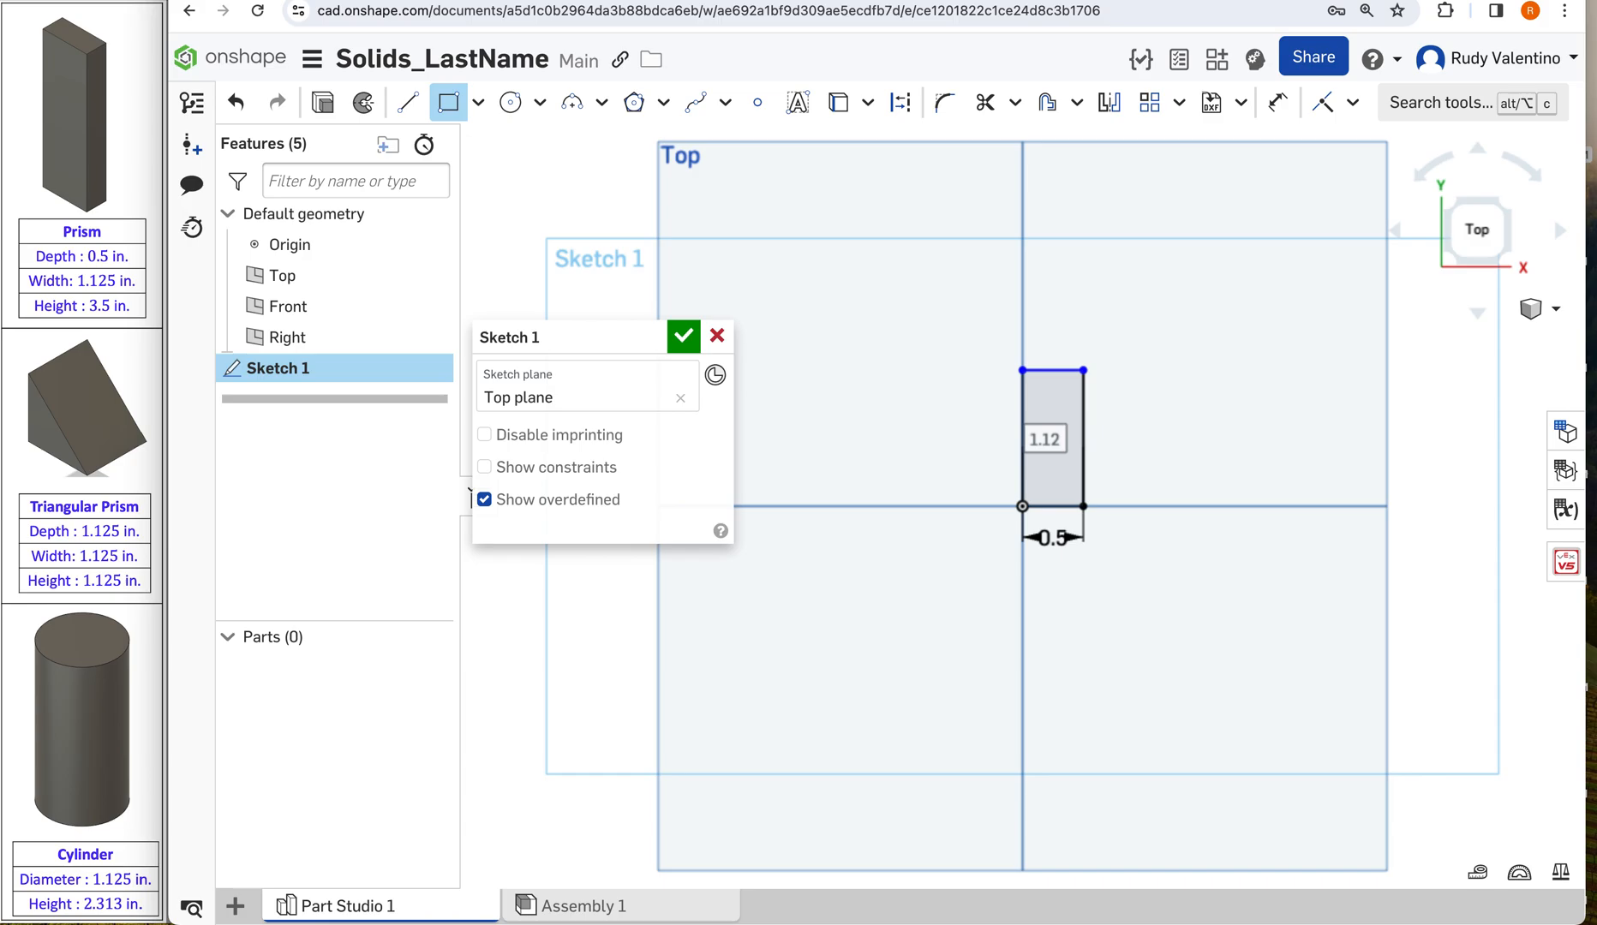
left_click(1044, 439)
type("1.125")
key("Return")
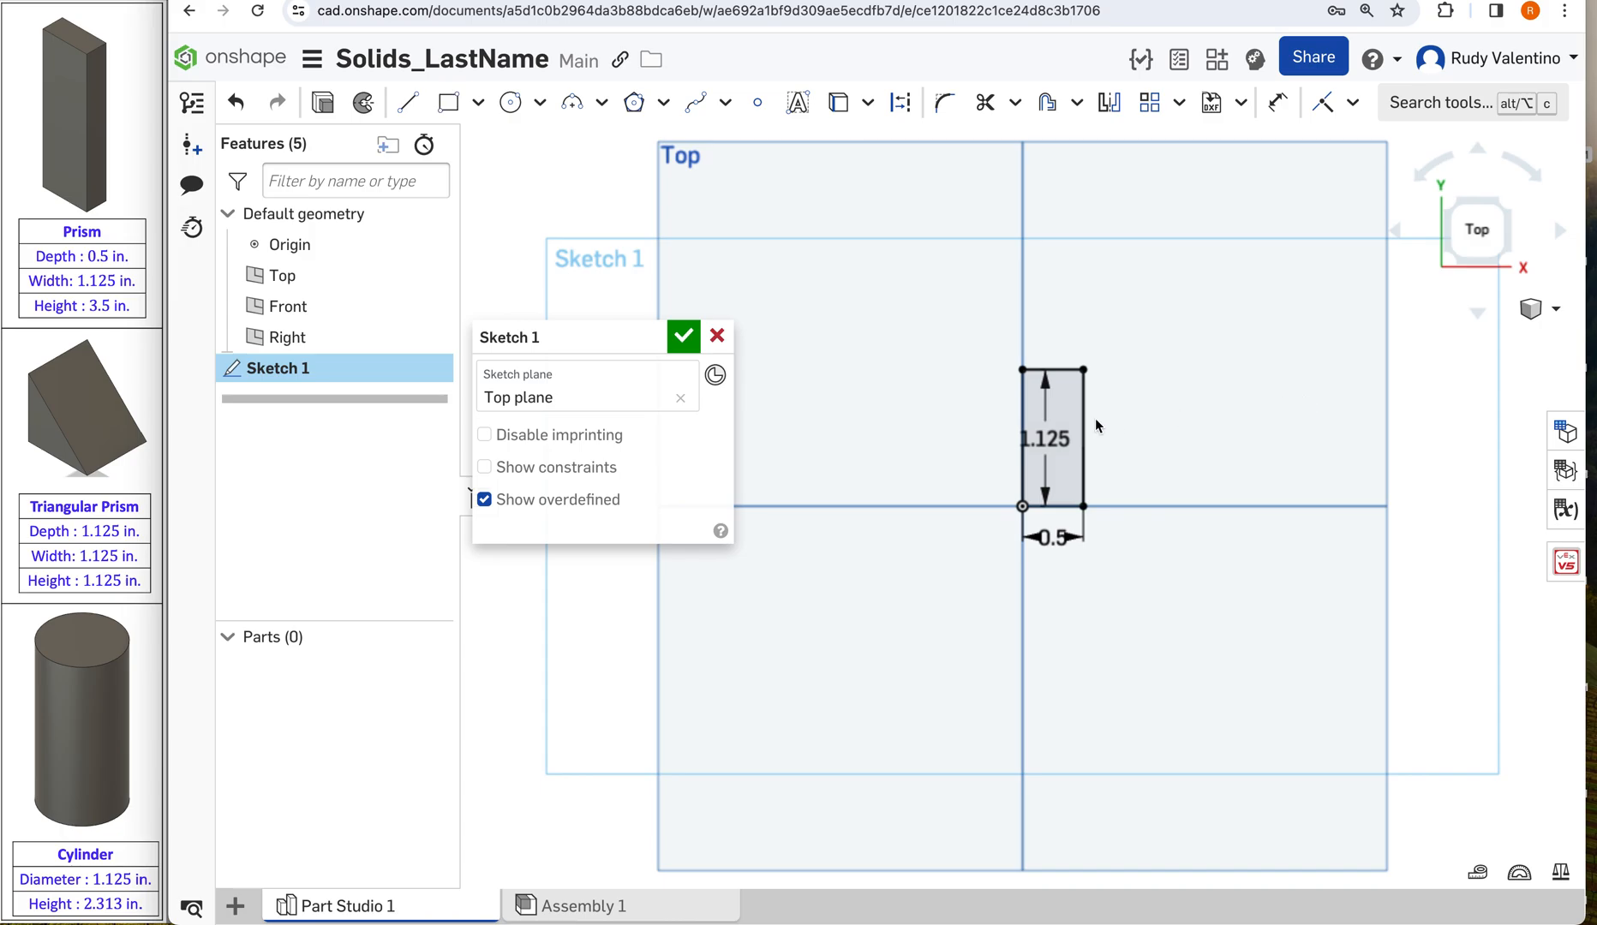
Step: Reposition the rectangle's 1.125 and 0.5 dimensions clear of its outline and finish the sketch
left_click_drag(1043, 438, 1115, 435)
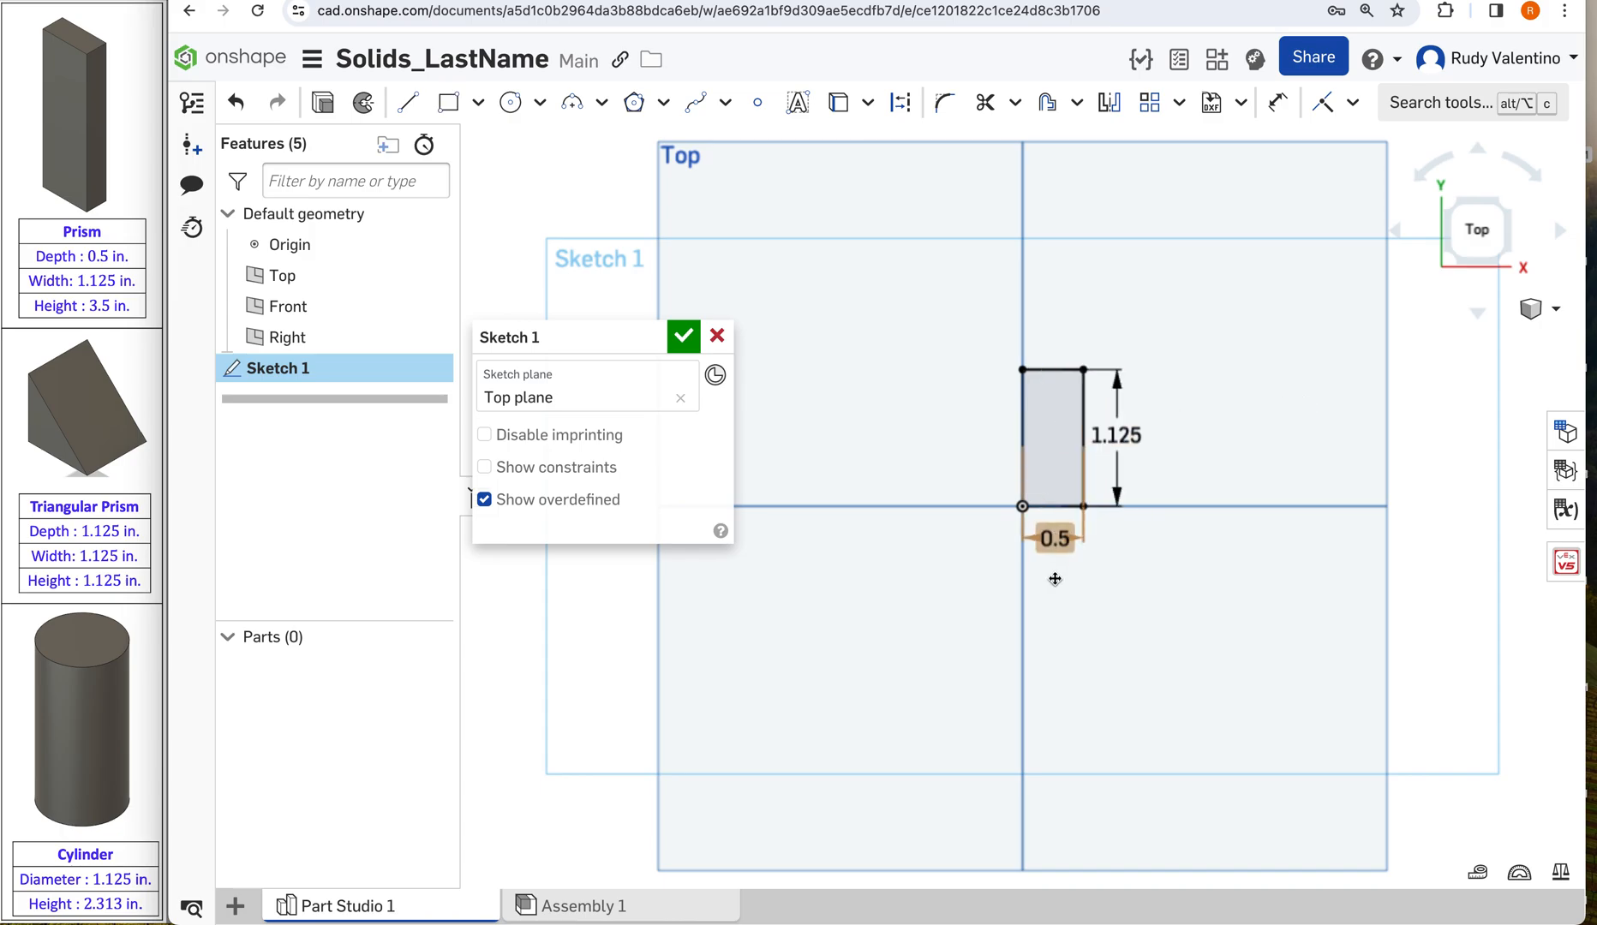
left_click_drag(1060, 556, 1121, 535)
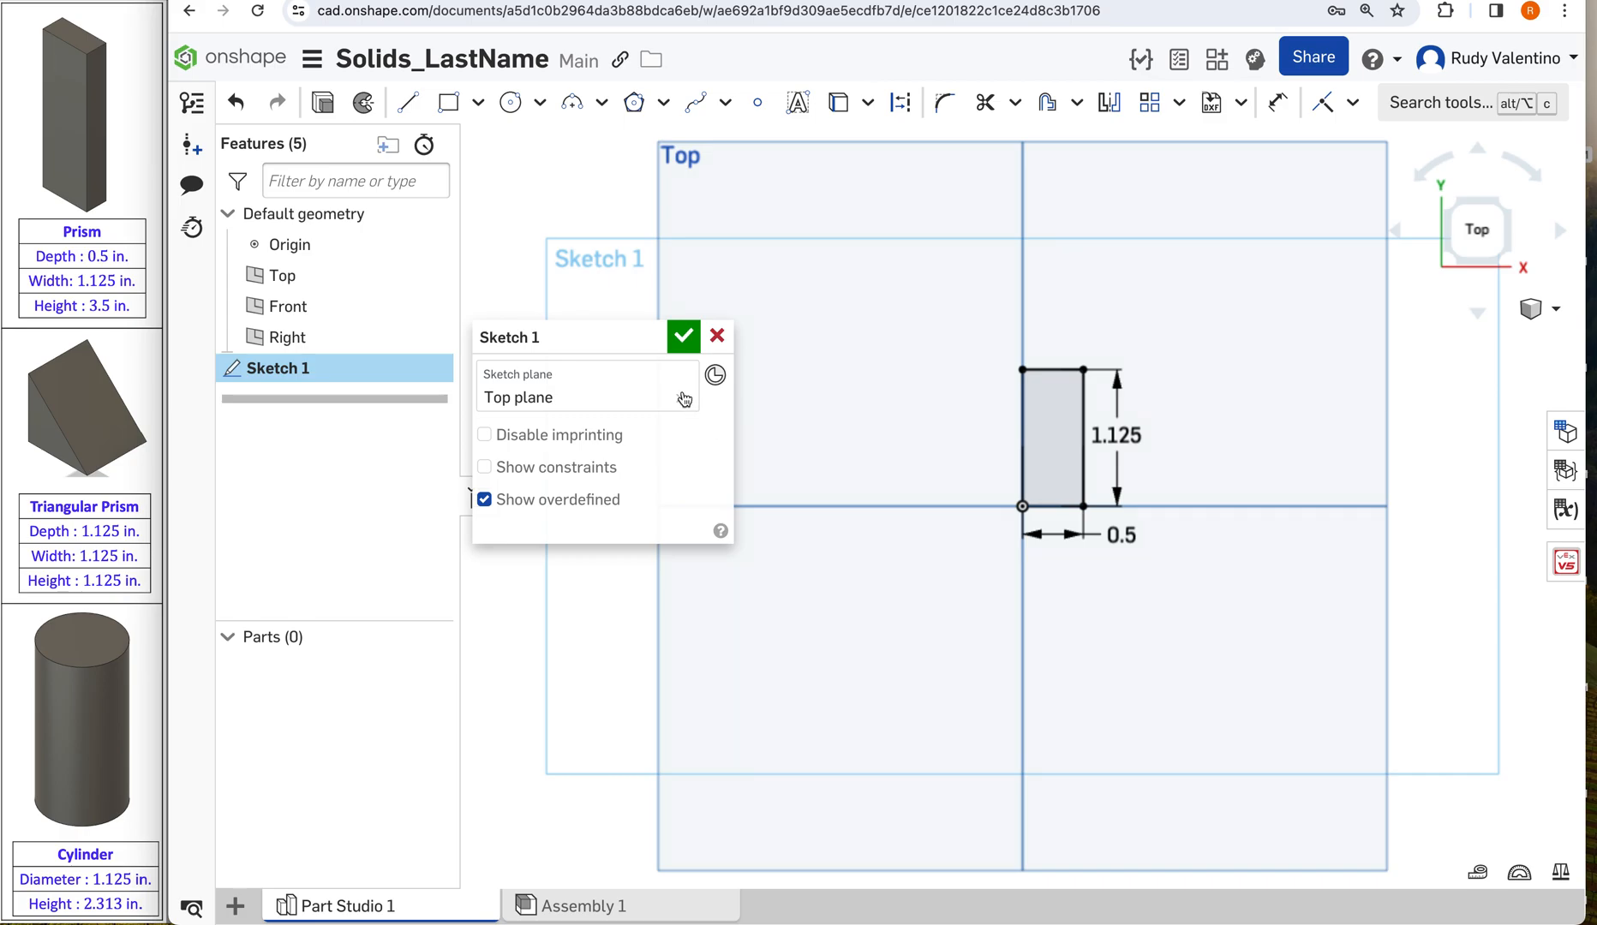
left_click_drag(615, 340, 852, 384)
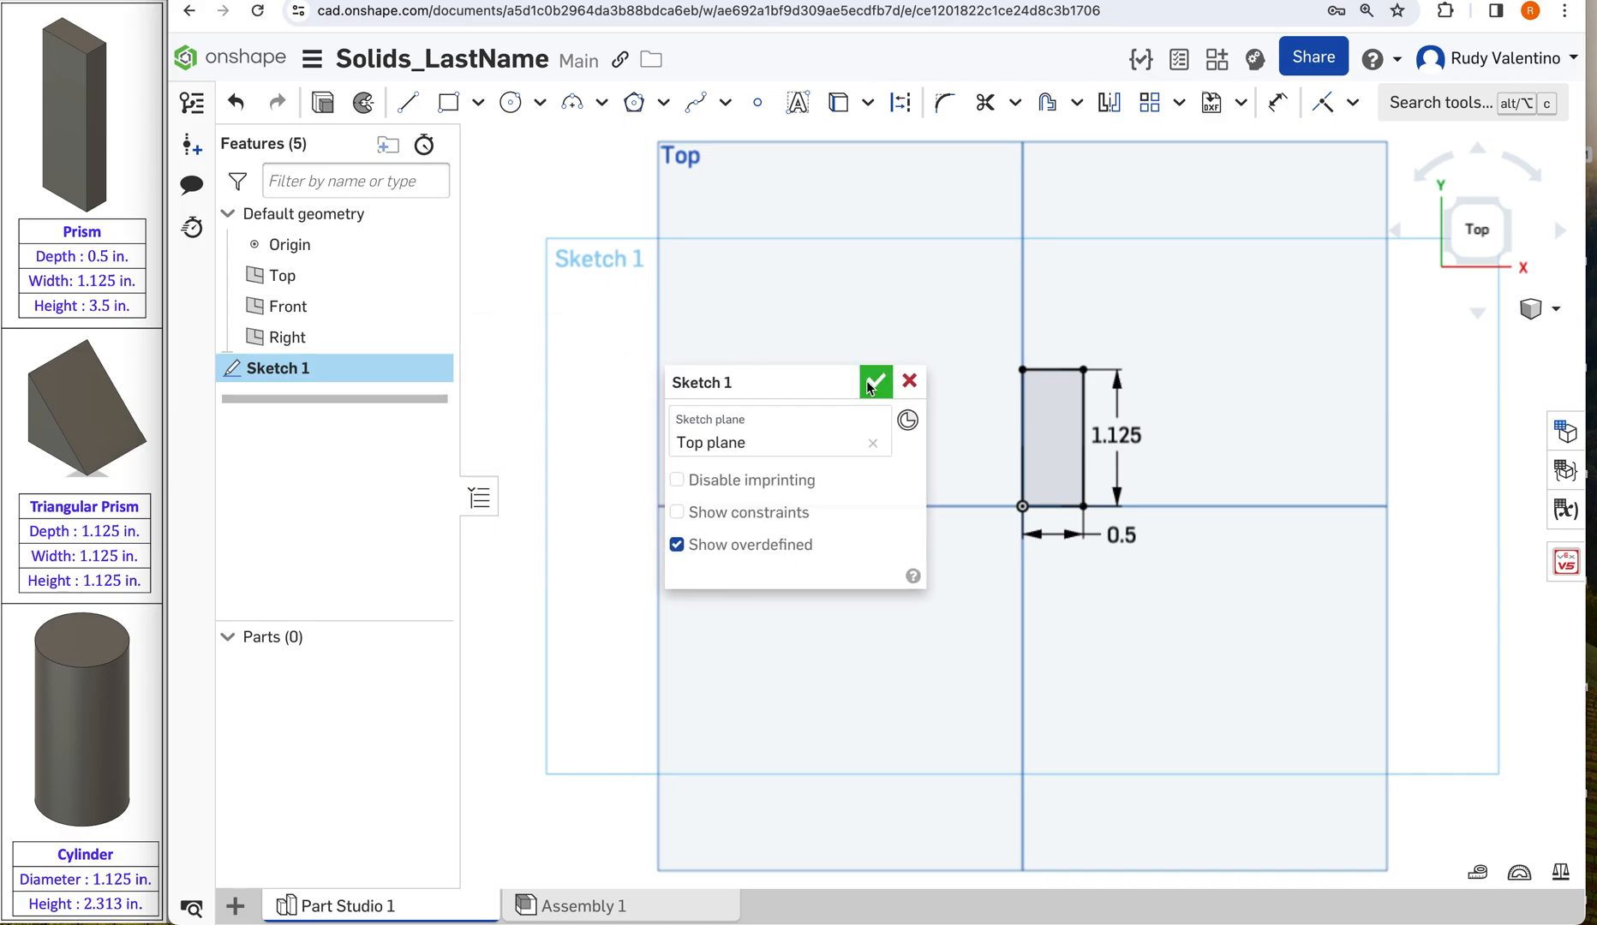
left_click(867, 377)
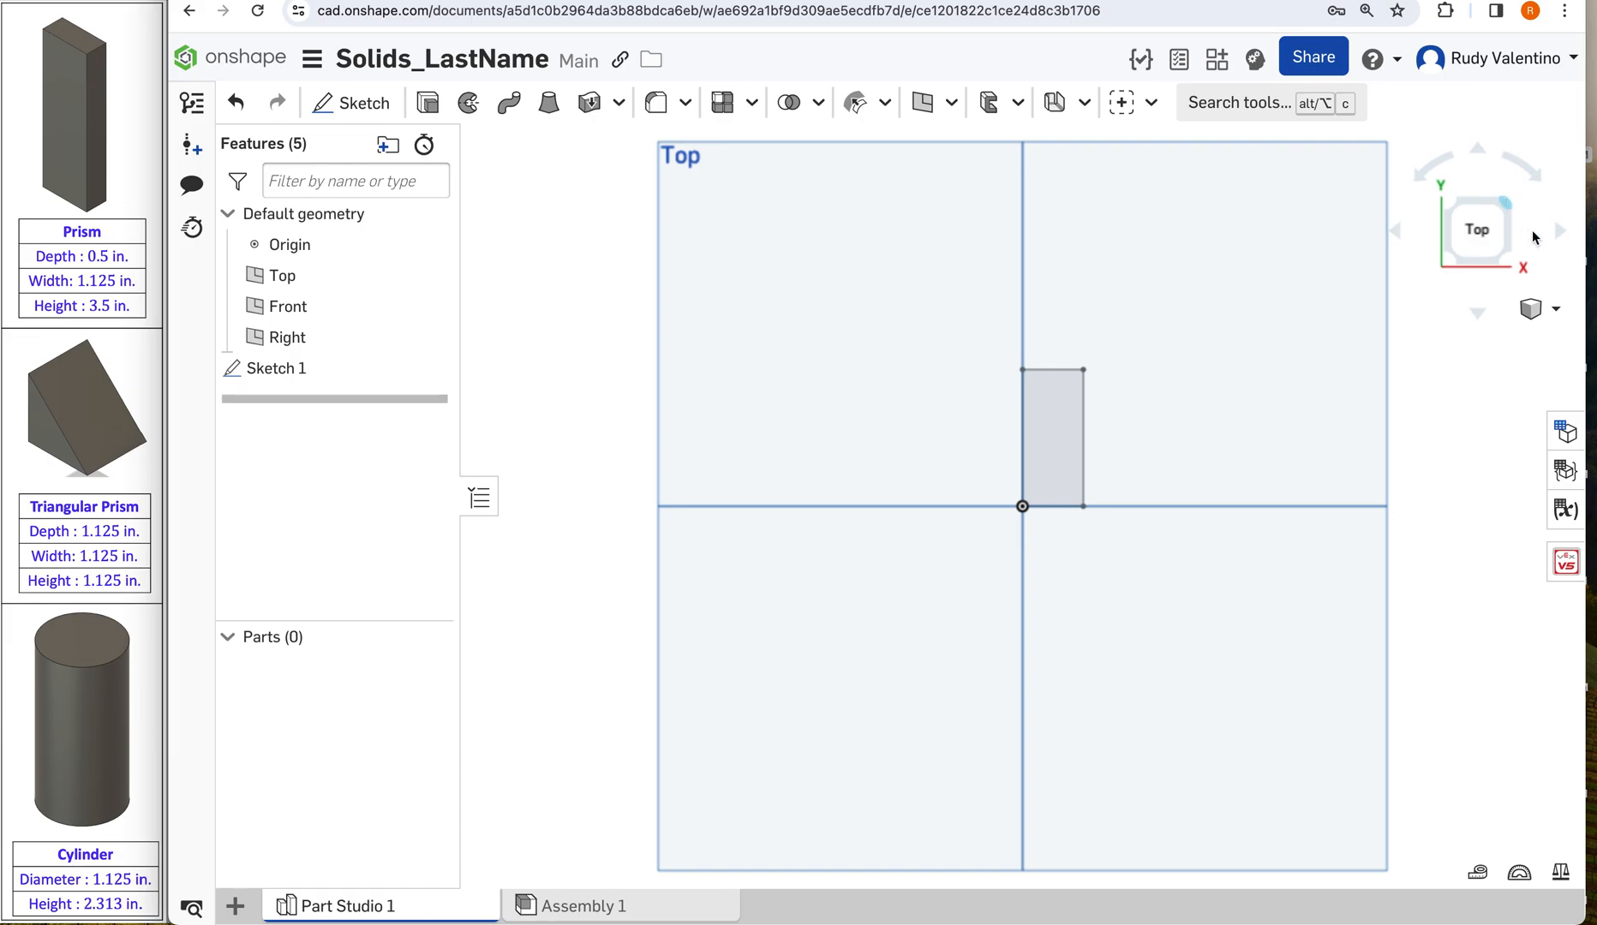
Step: Extrude the rectangle as a new solid with a blind depth of 3.5 in
left_click(1504, 199)
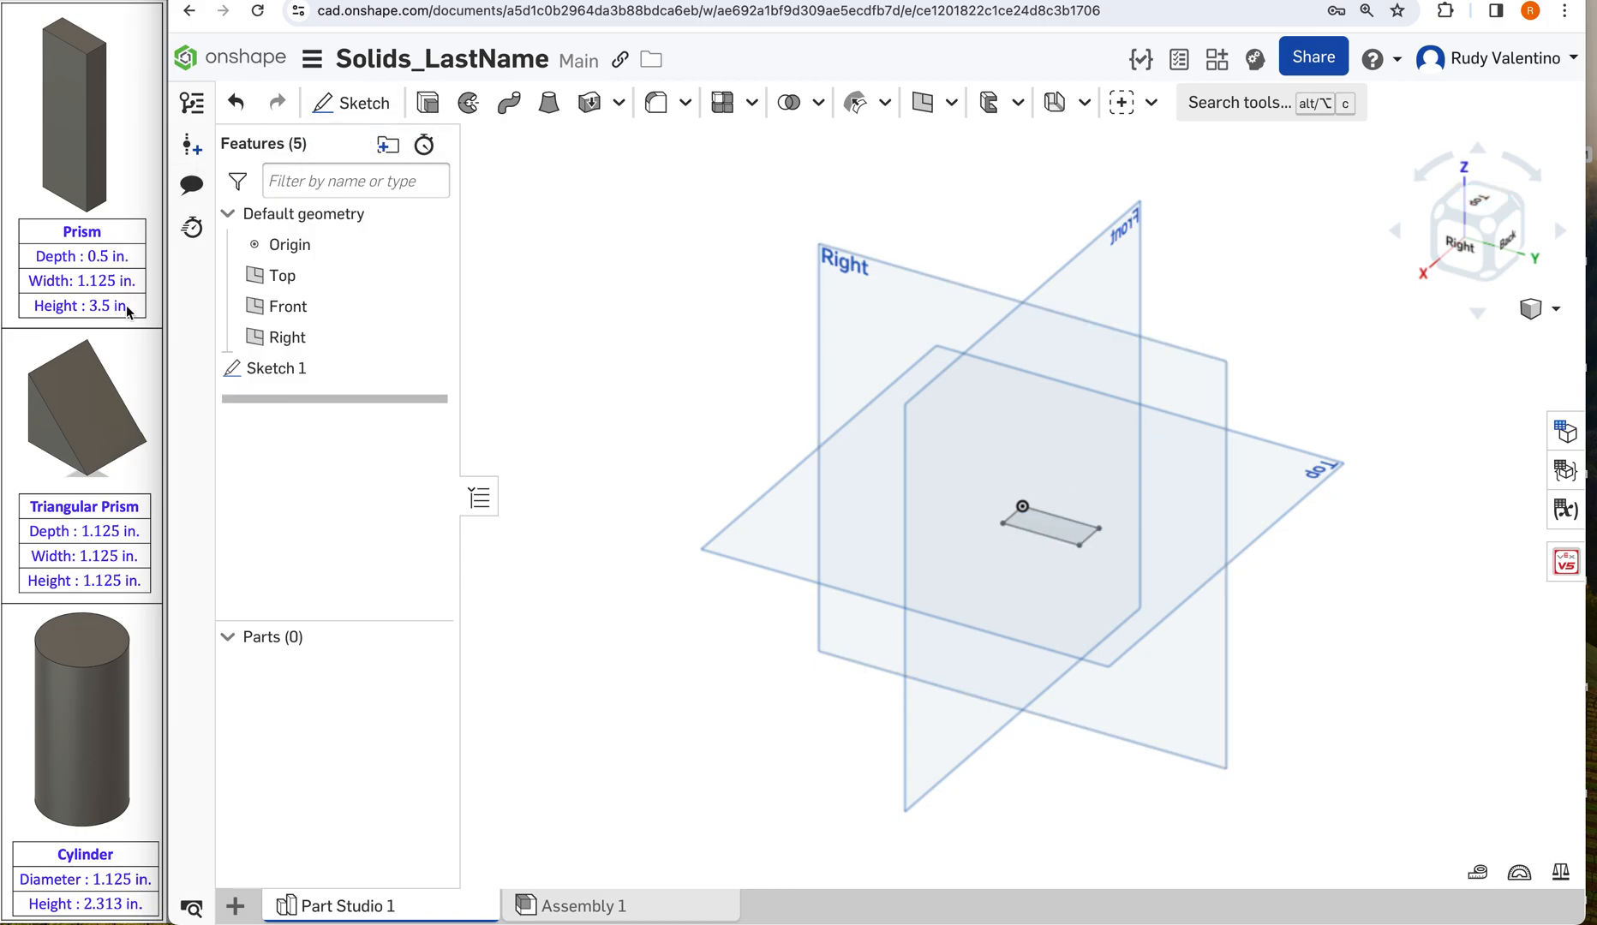
left_click(426, 104)
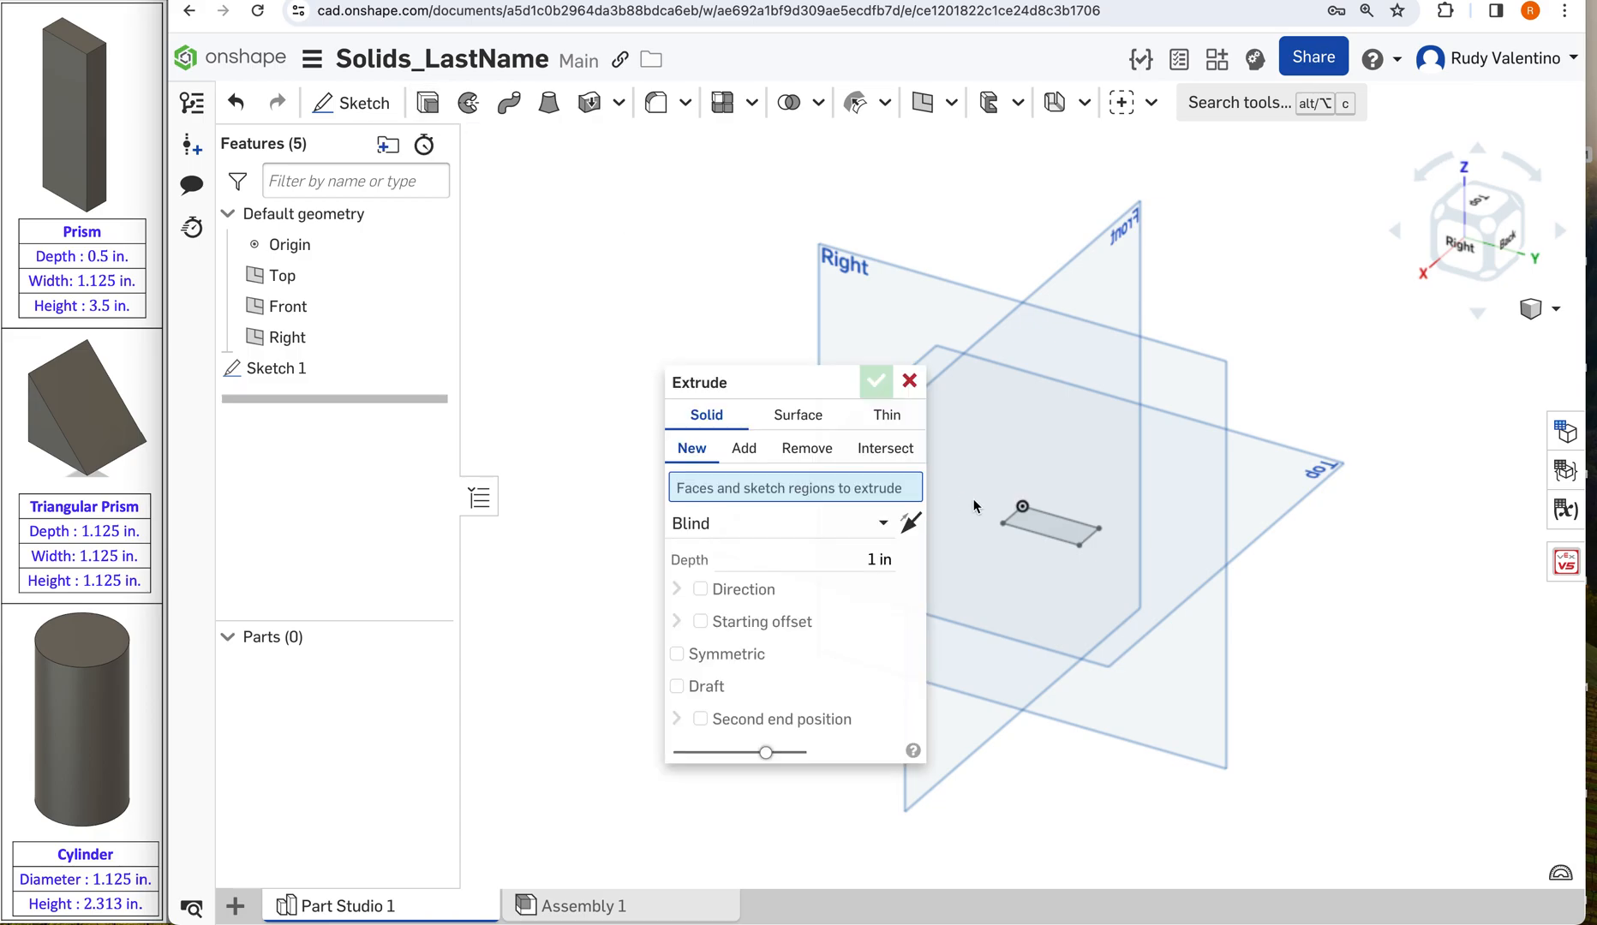
left_click(1045, 528)
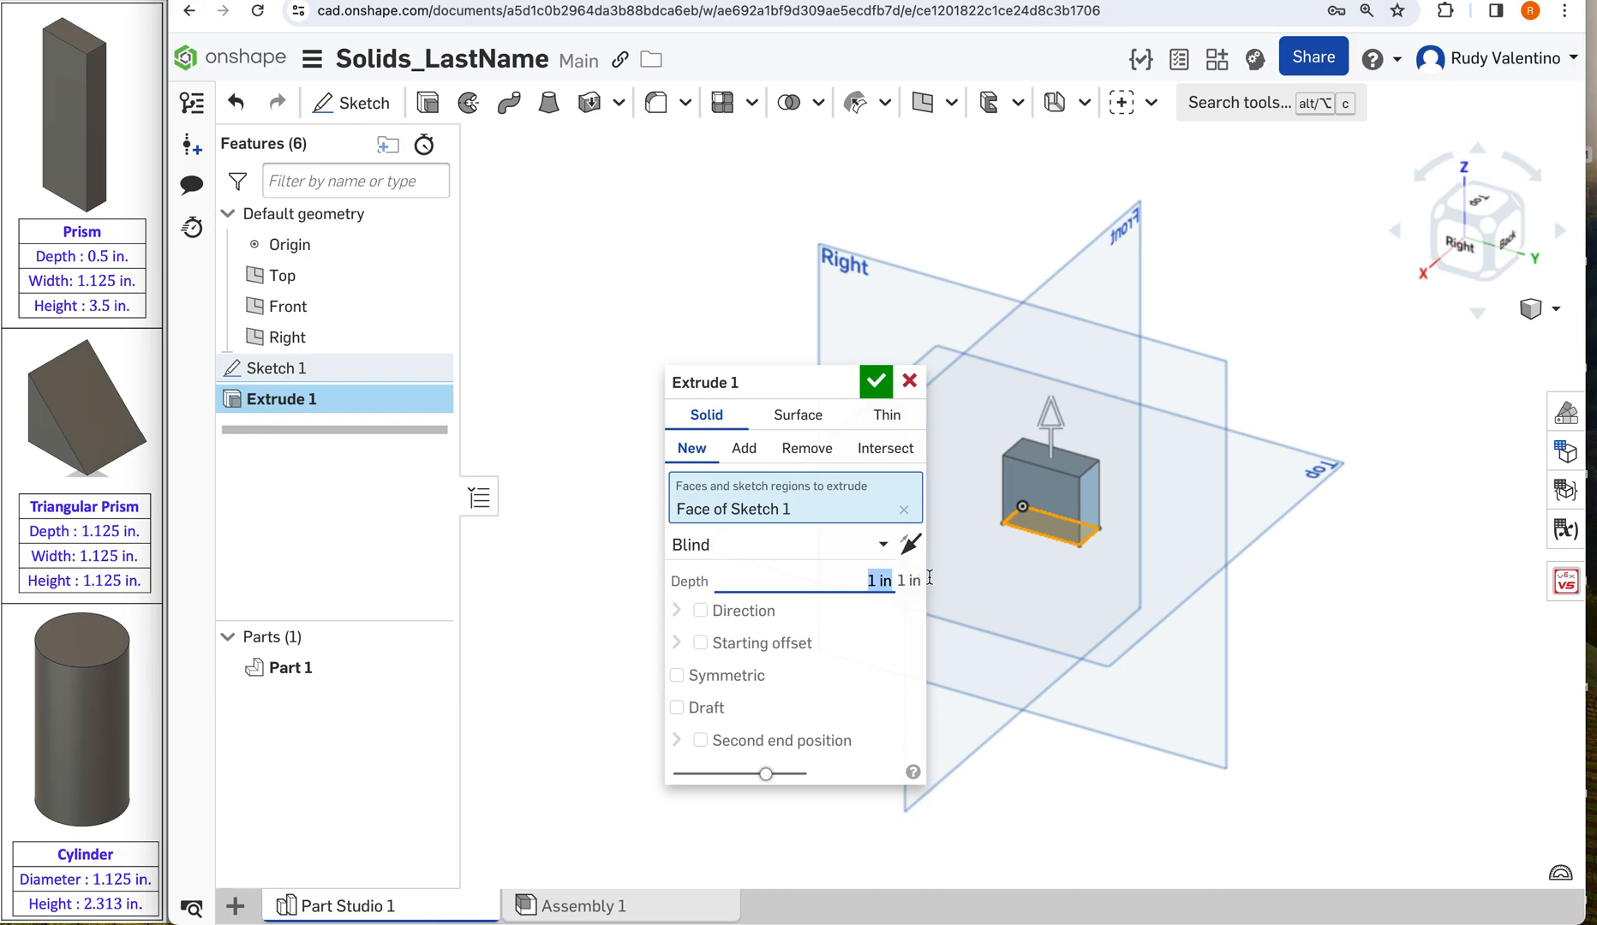
type("3.5")
key("Return")
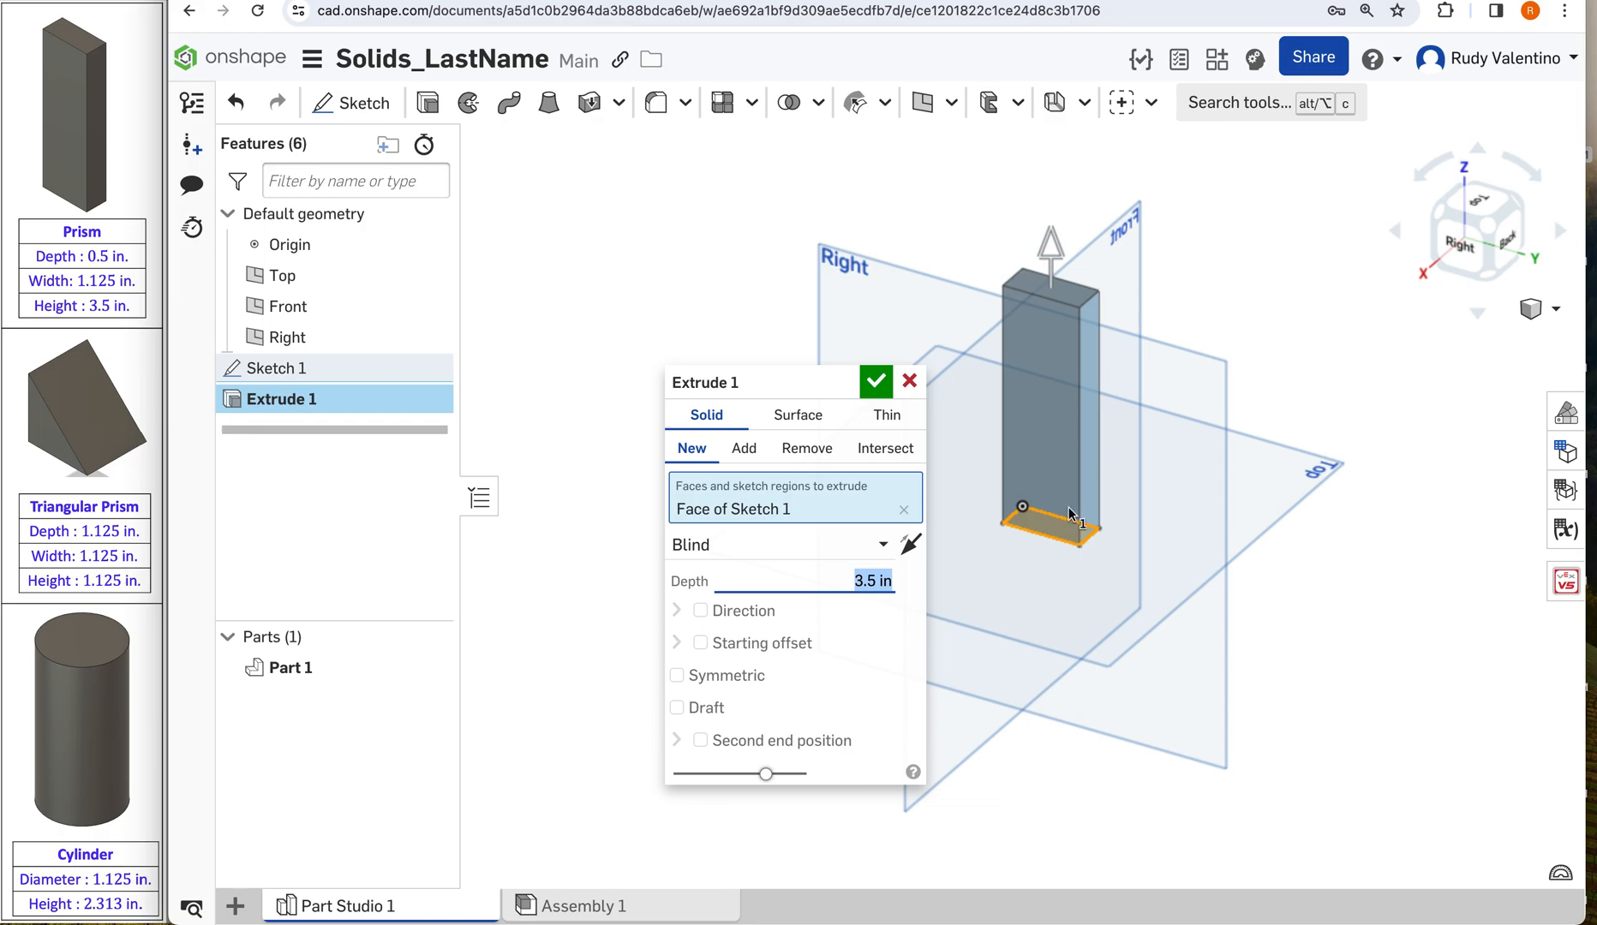
left_click(876, 382)
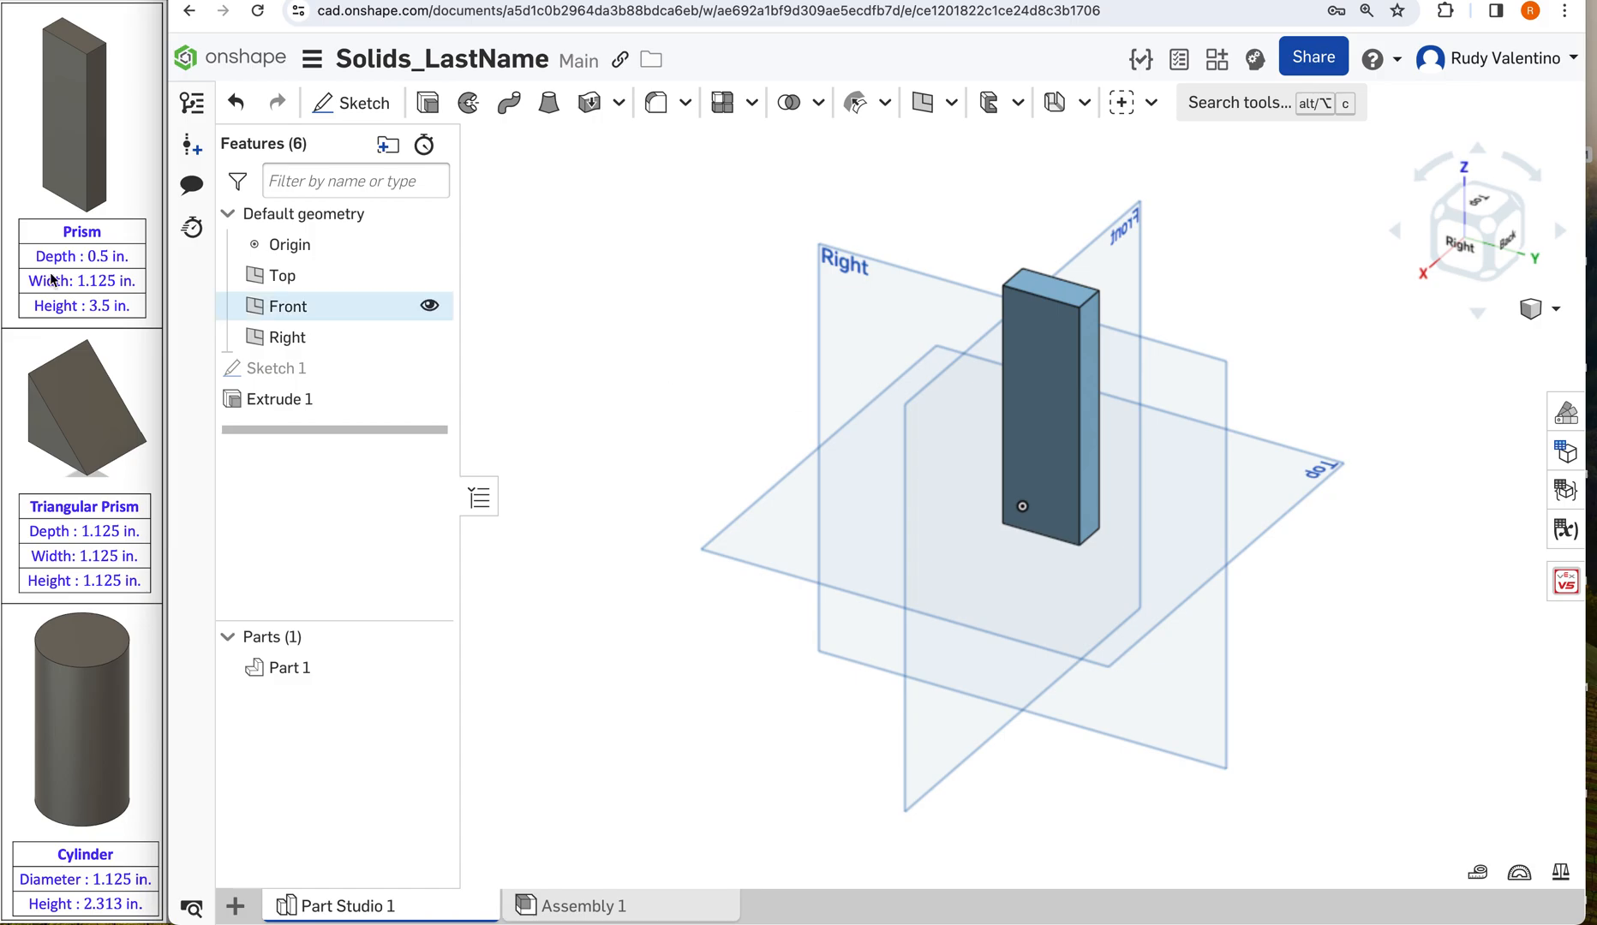
Step: Rename the rectangle's sketch to Prism
left_click(295, 369)
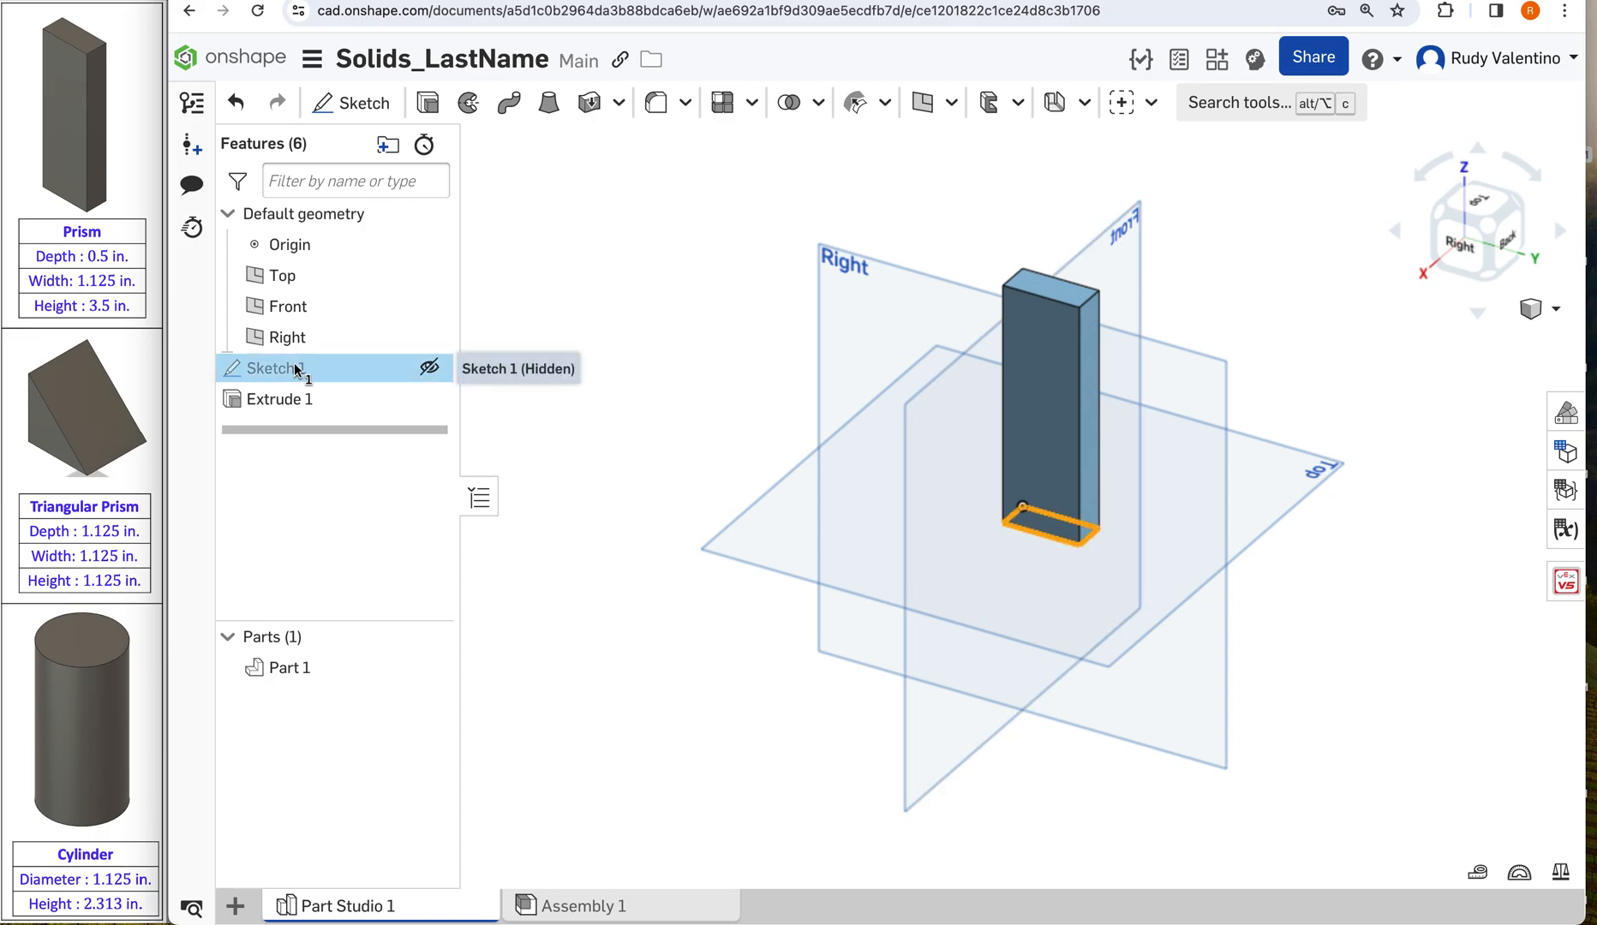
double_click(295, 368)
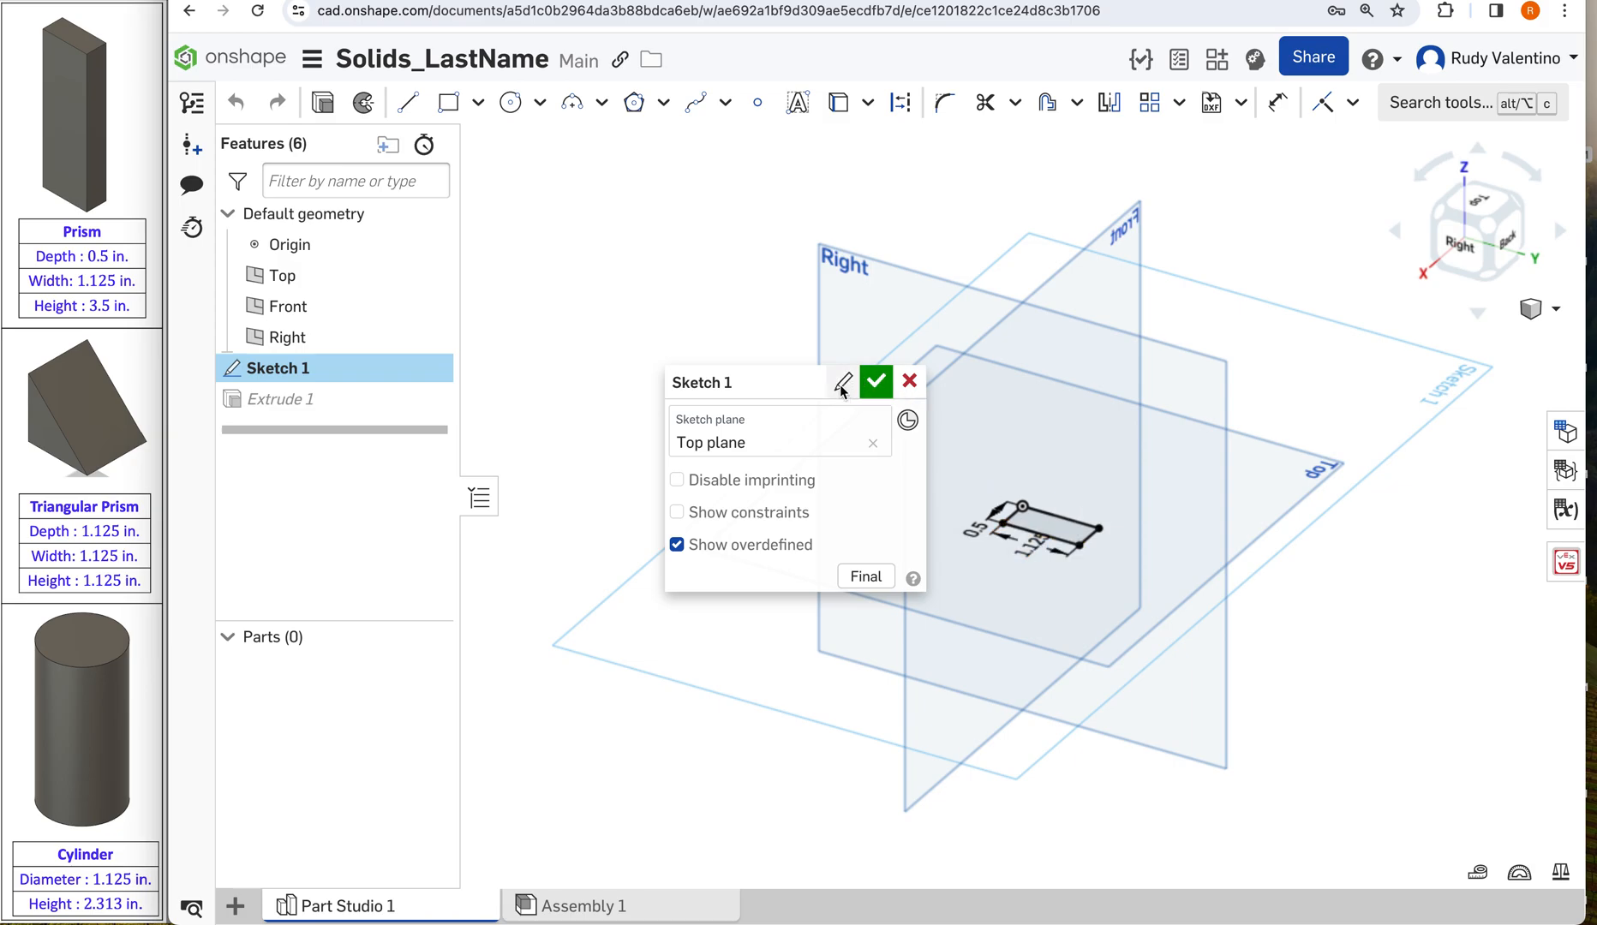
left_click(842, 384)
type("P")
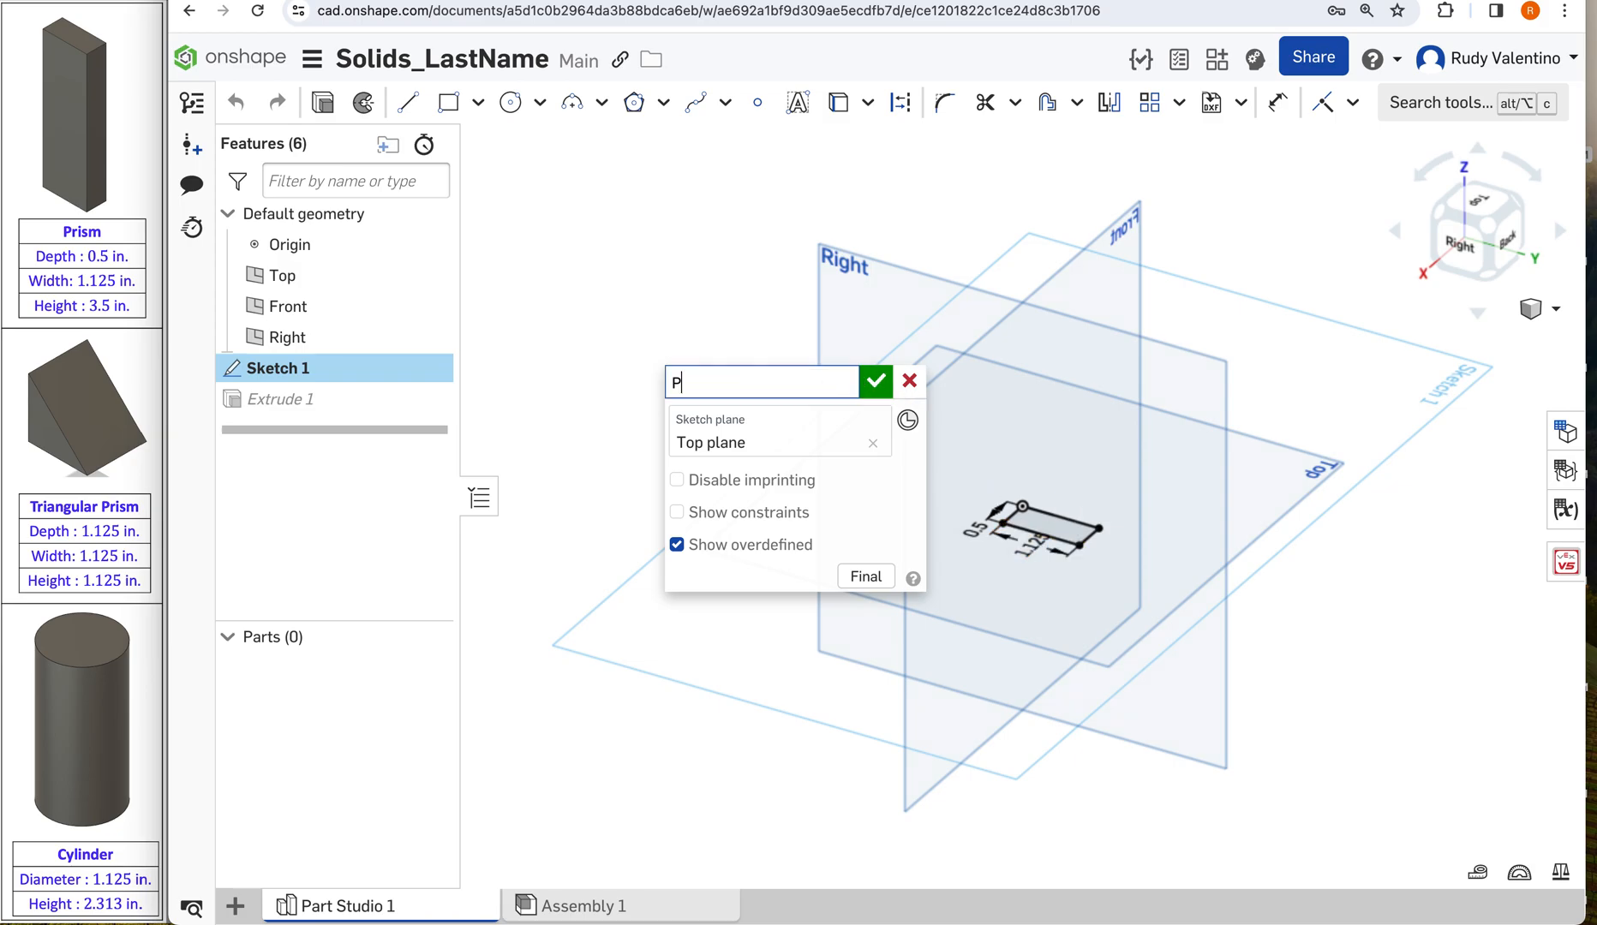
type("rism")
left_click(875, 382)
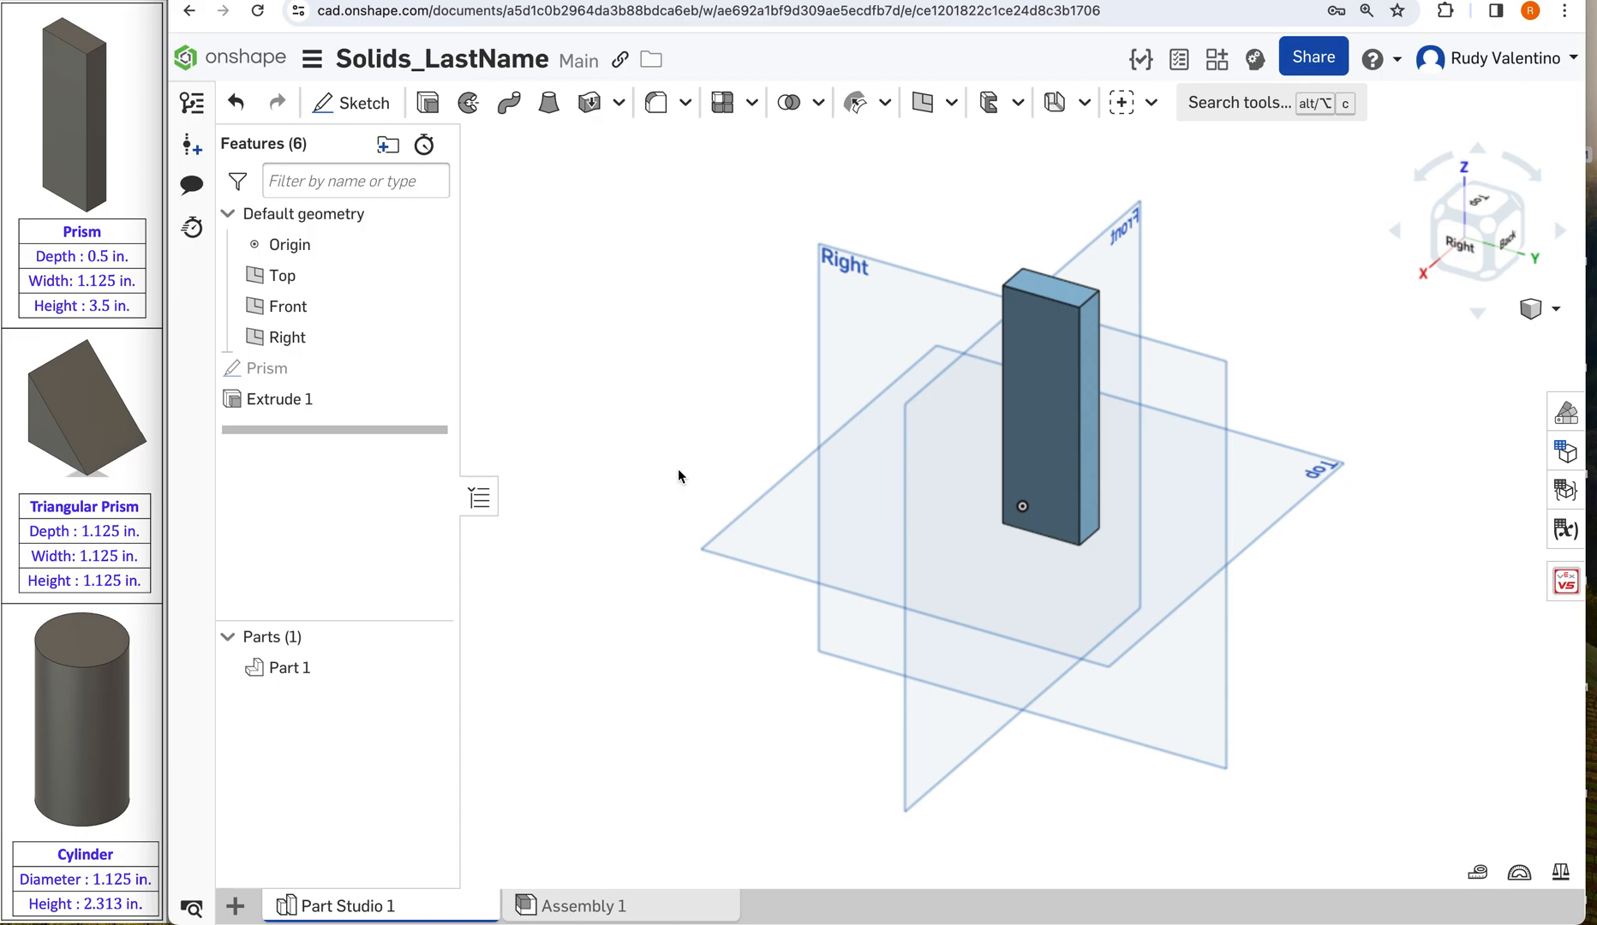
Step: Start a new sketch on the Front plane, viewed straight on
left_click(358, 107)
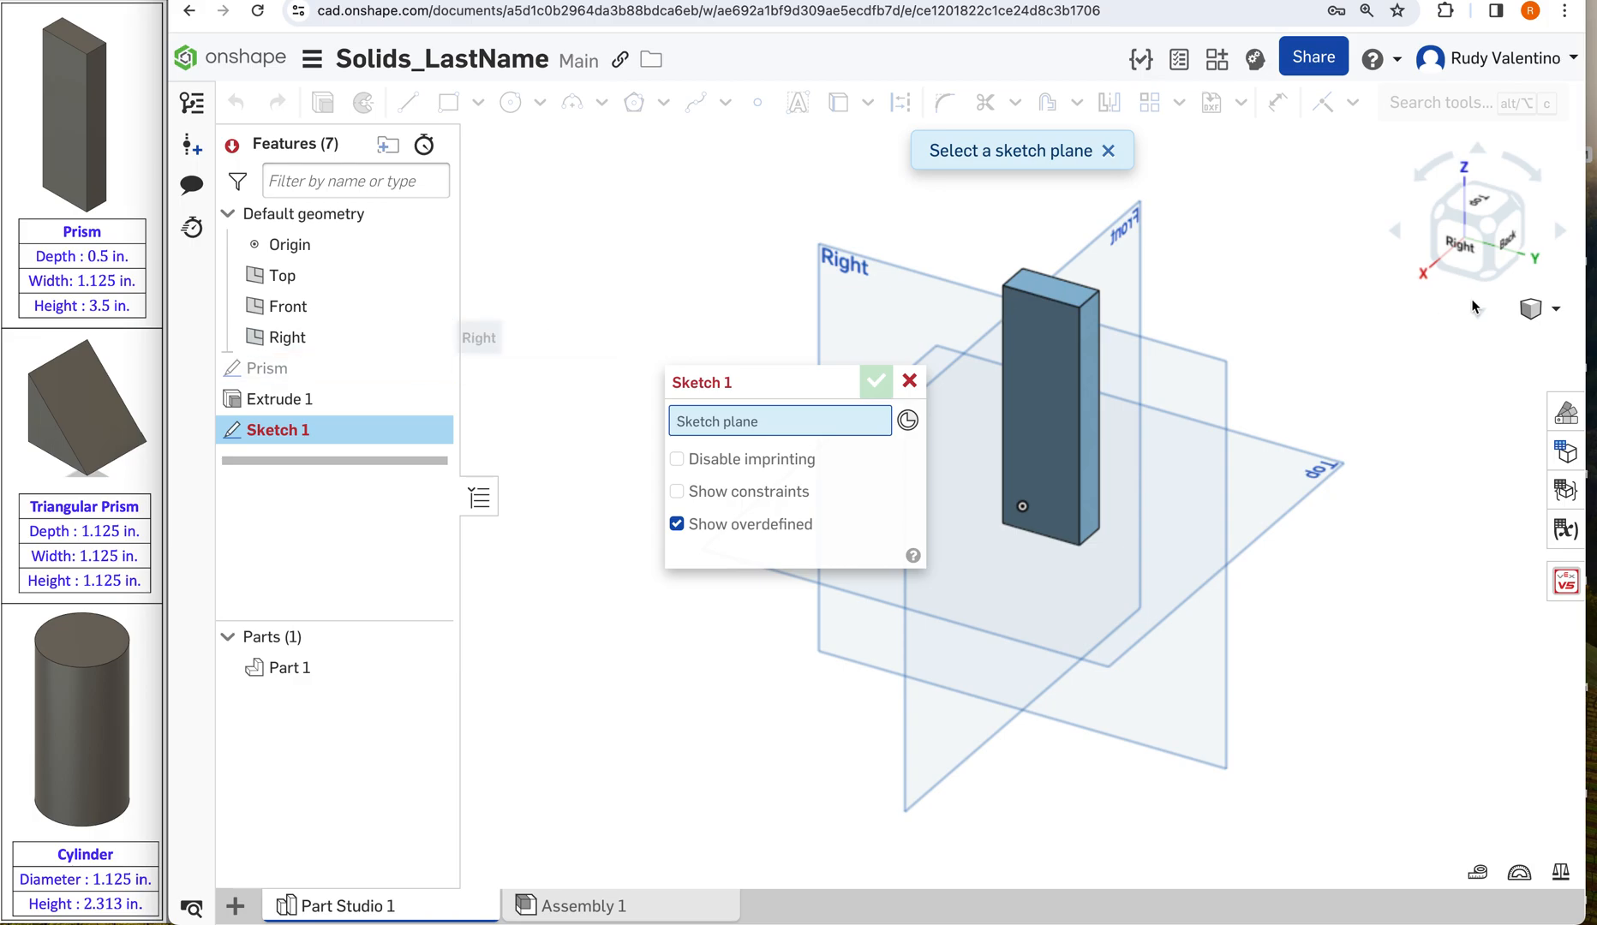
left_click(1527, 234)
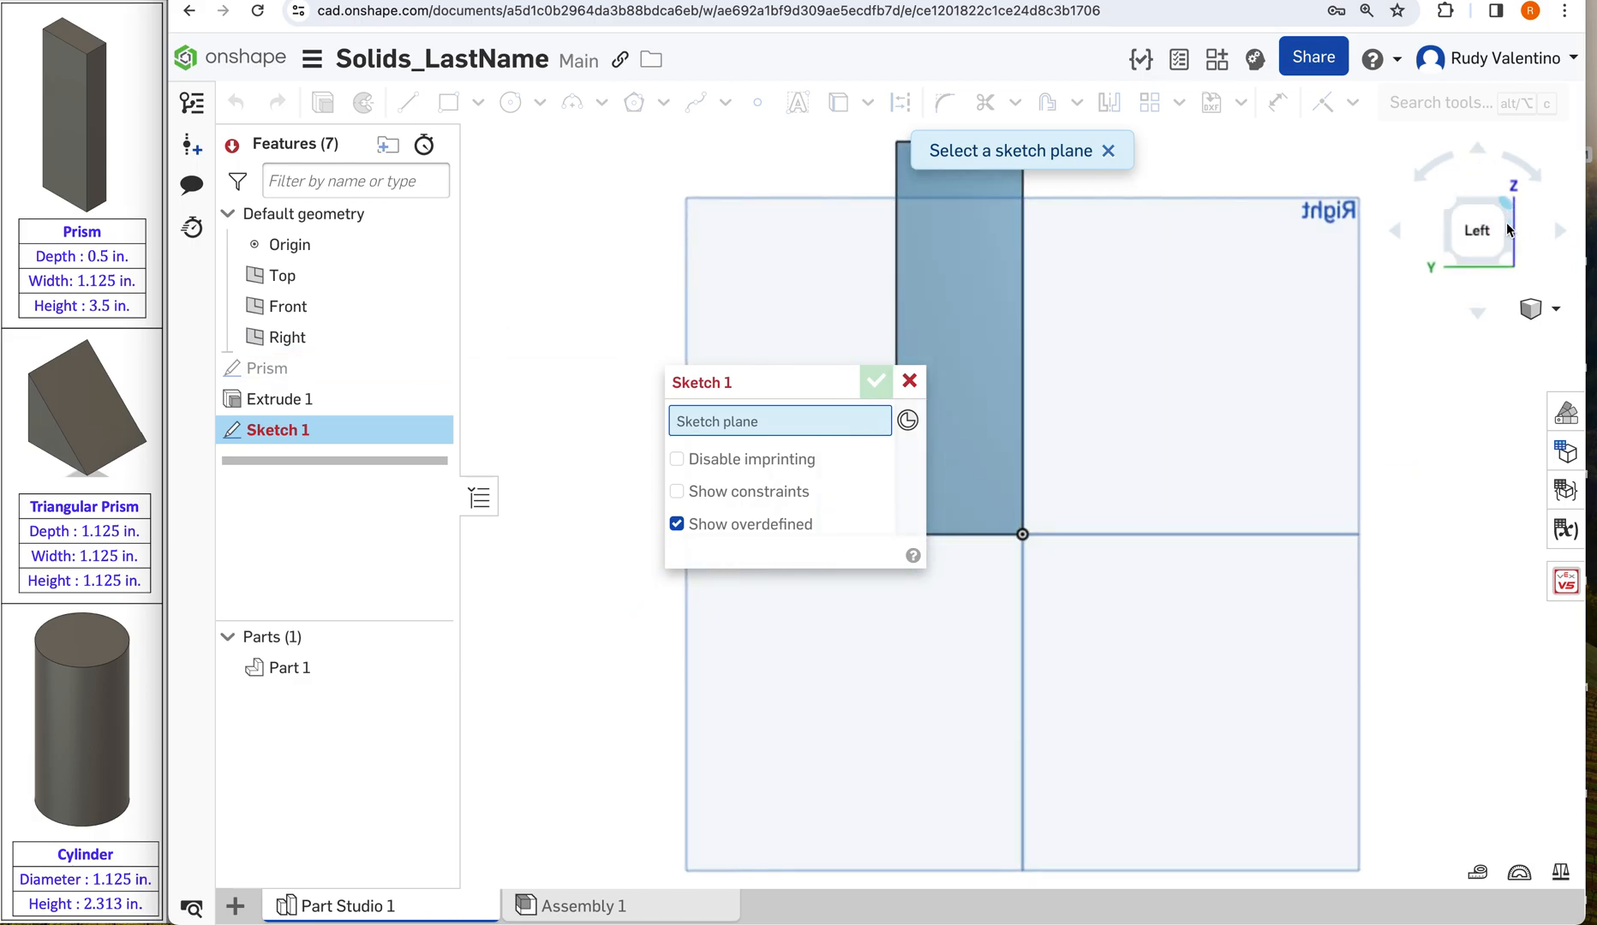
left_click(1508, 234)
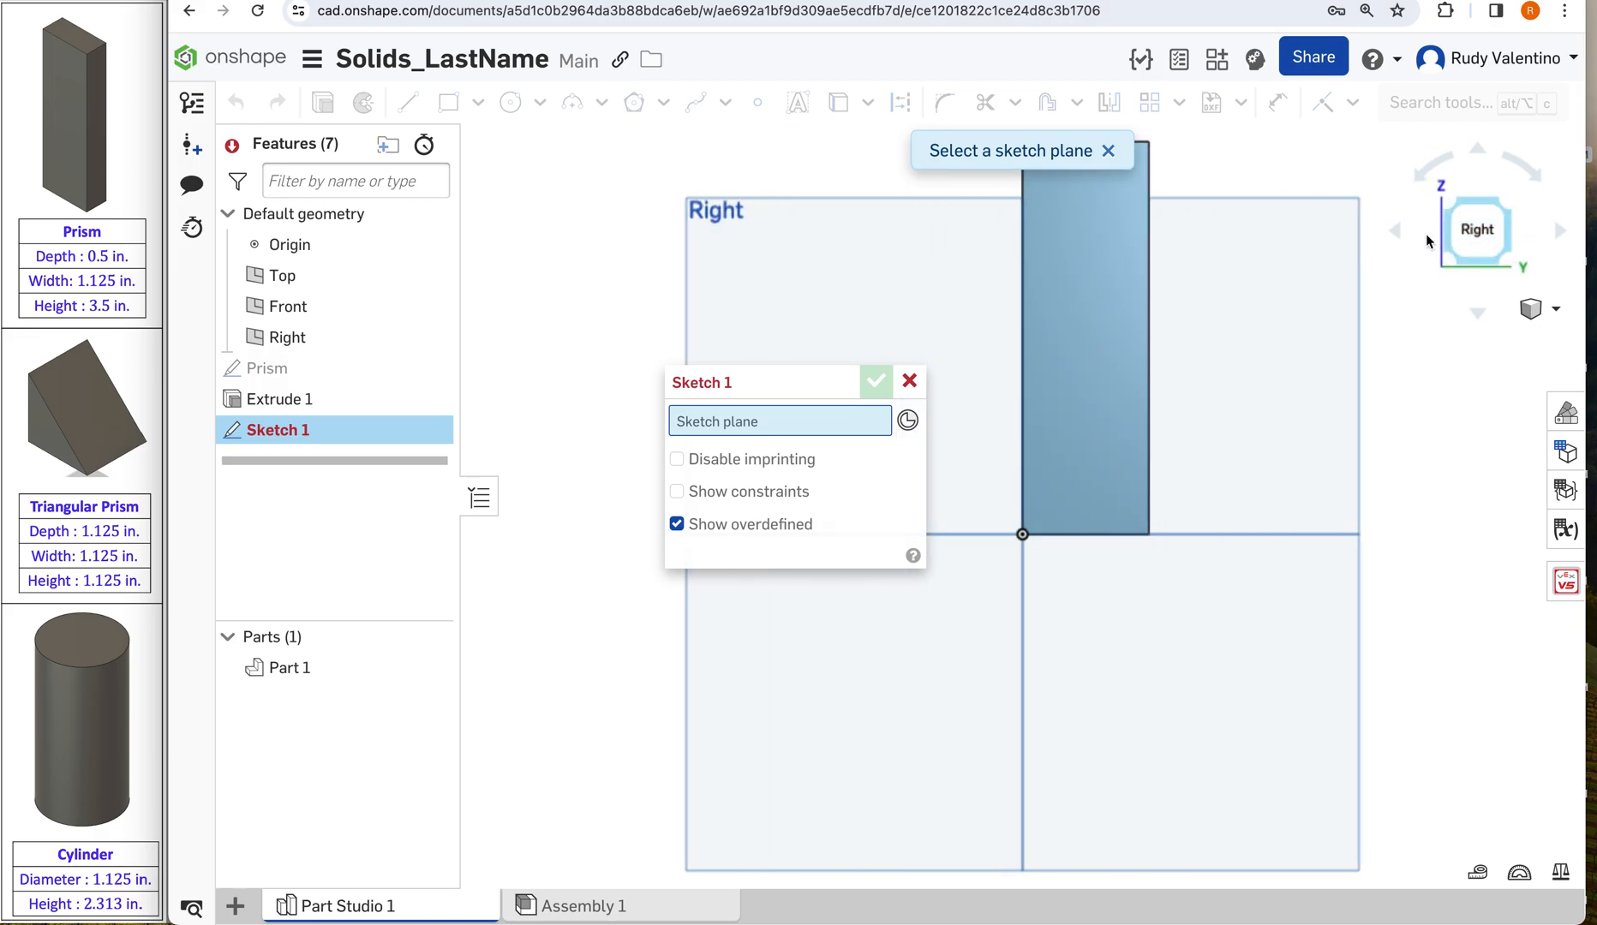
left_click(1394, 231)
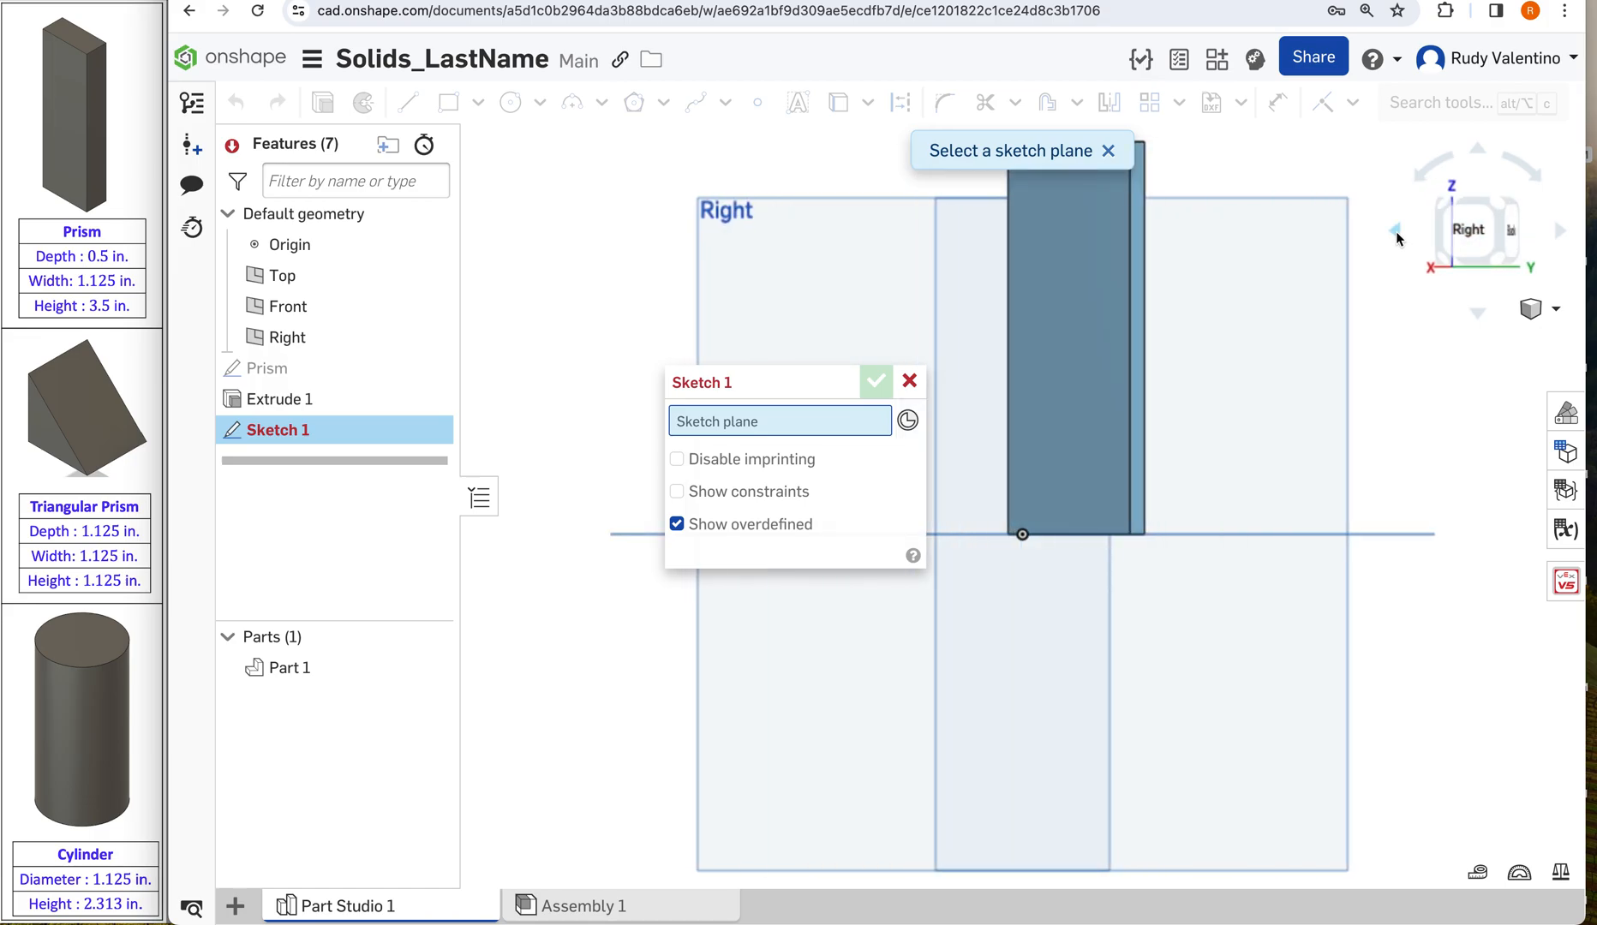
left_click(1395, 232)
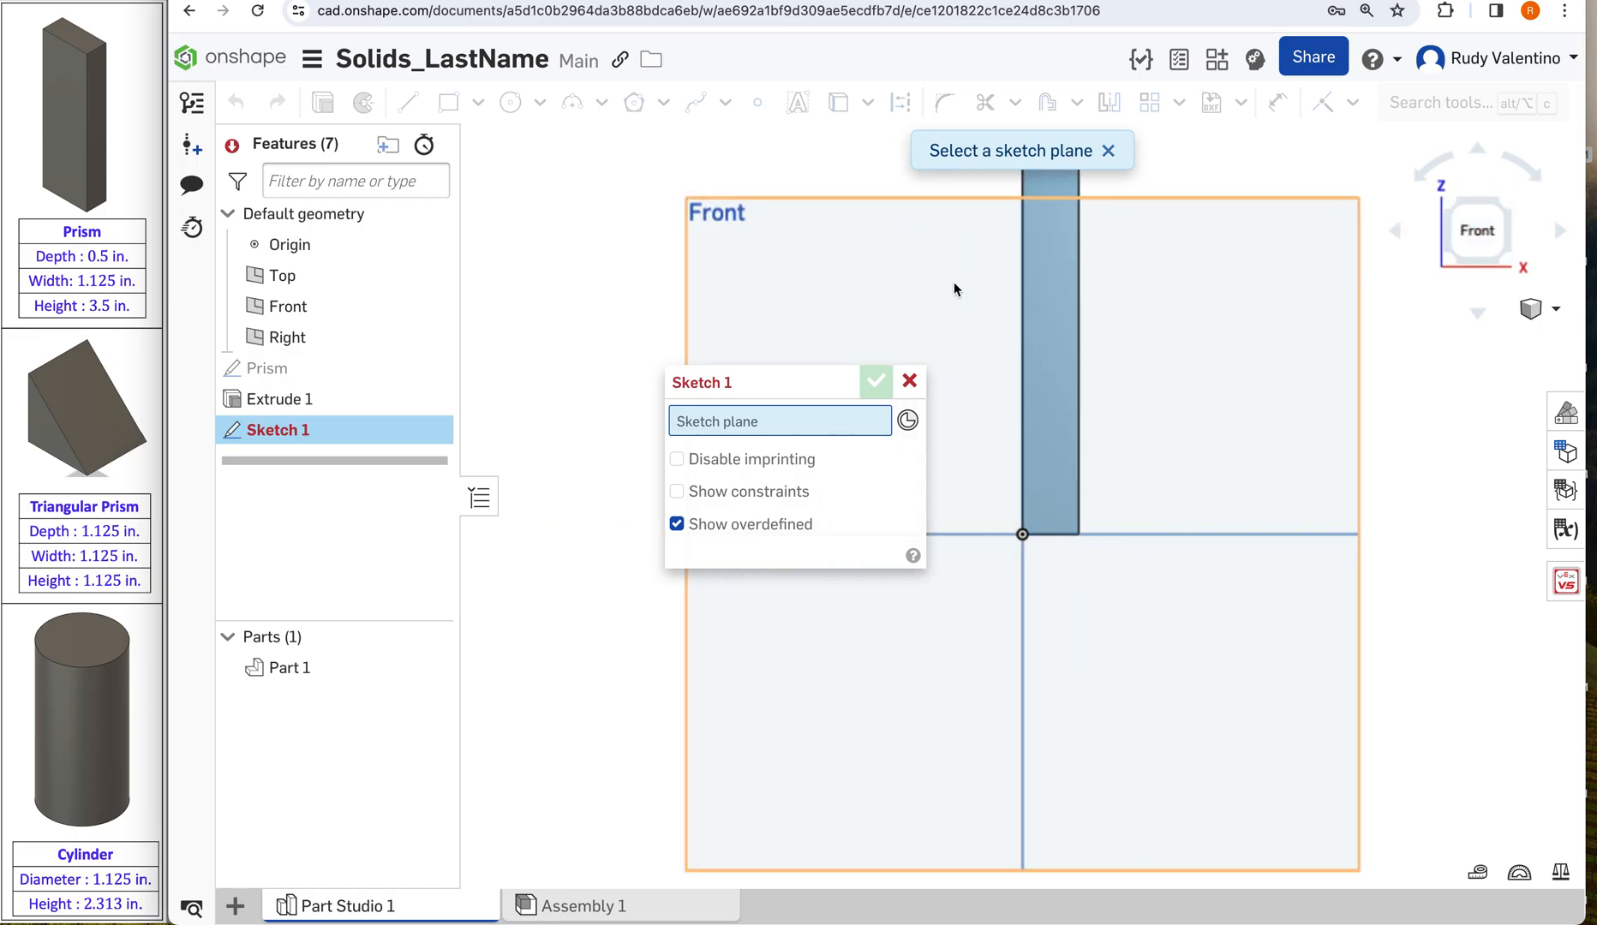
left_click(805, 265)
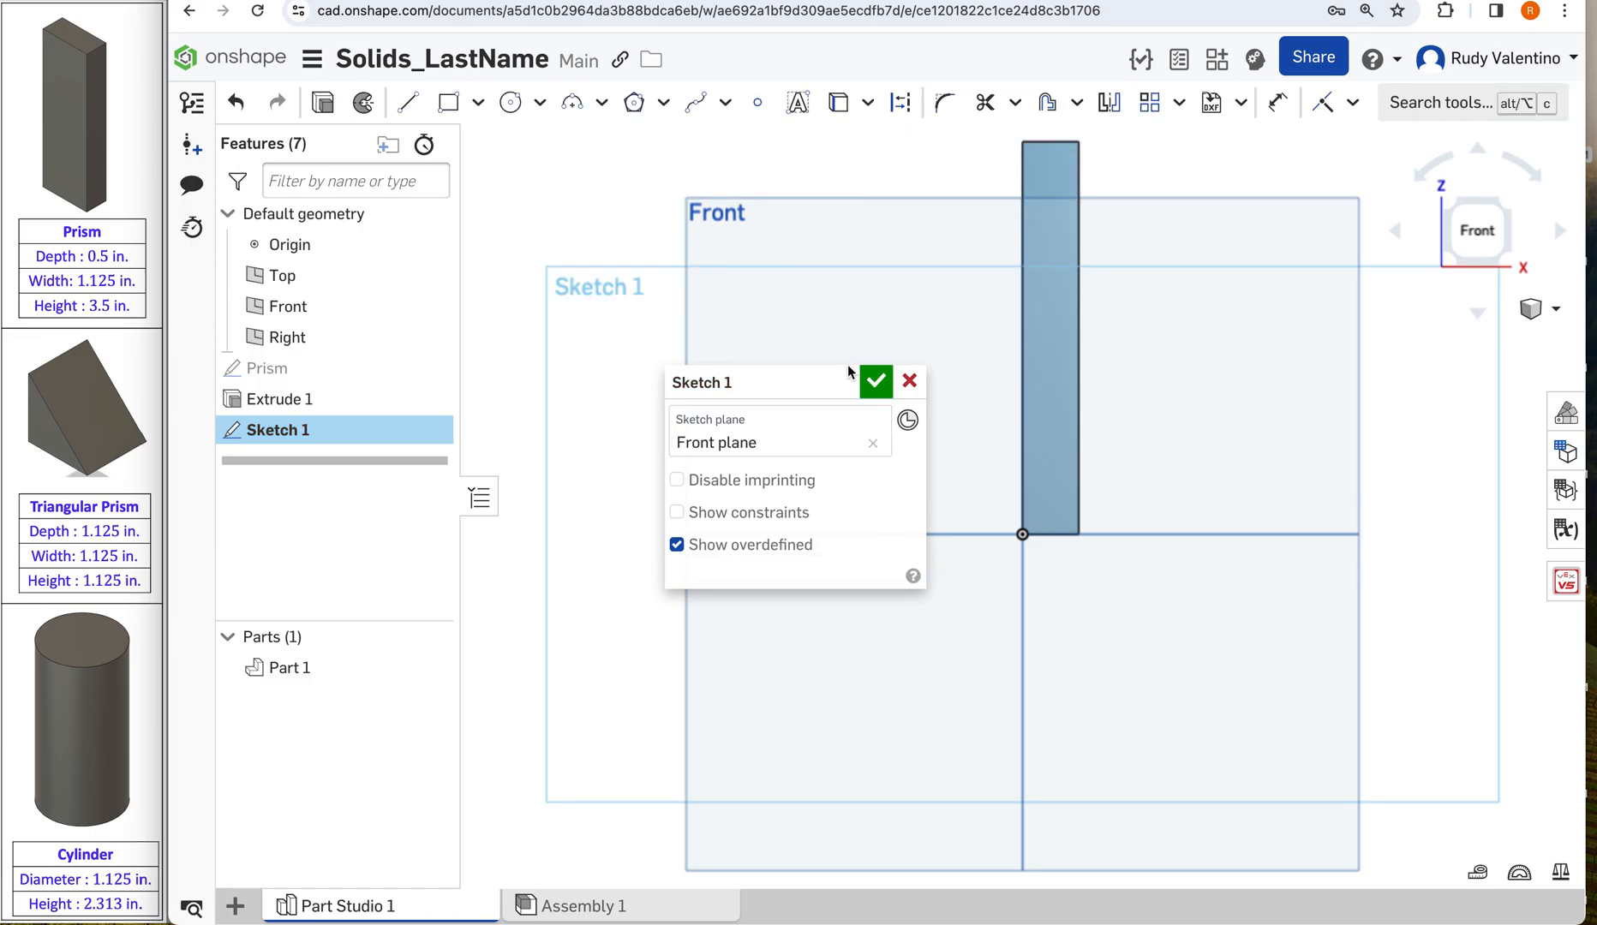
mouse_move(801, 382)
left_mouse_down()
mouse_move(721, 202)
mouse_move(665, 374)
mouse_move(689, 480)
mouse_move(625, 500)
mouse_move(675, 534)
left_mouse_up()
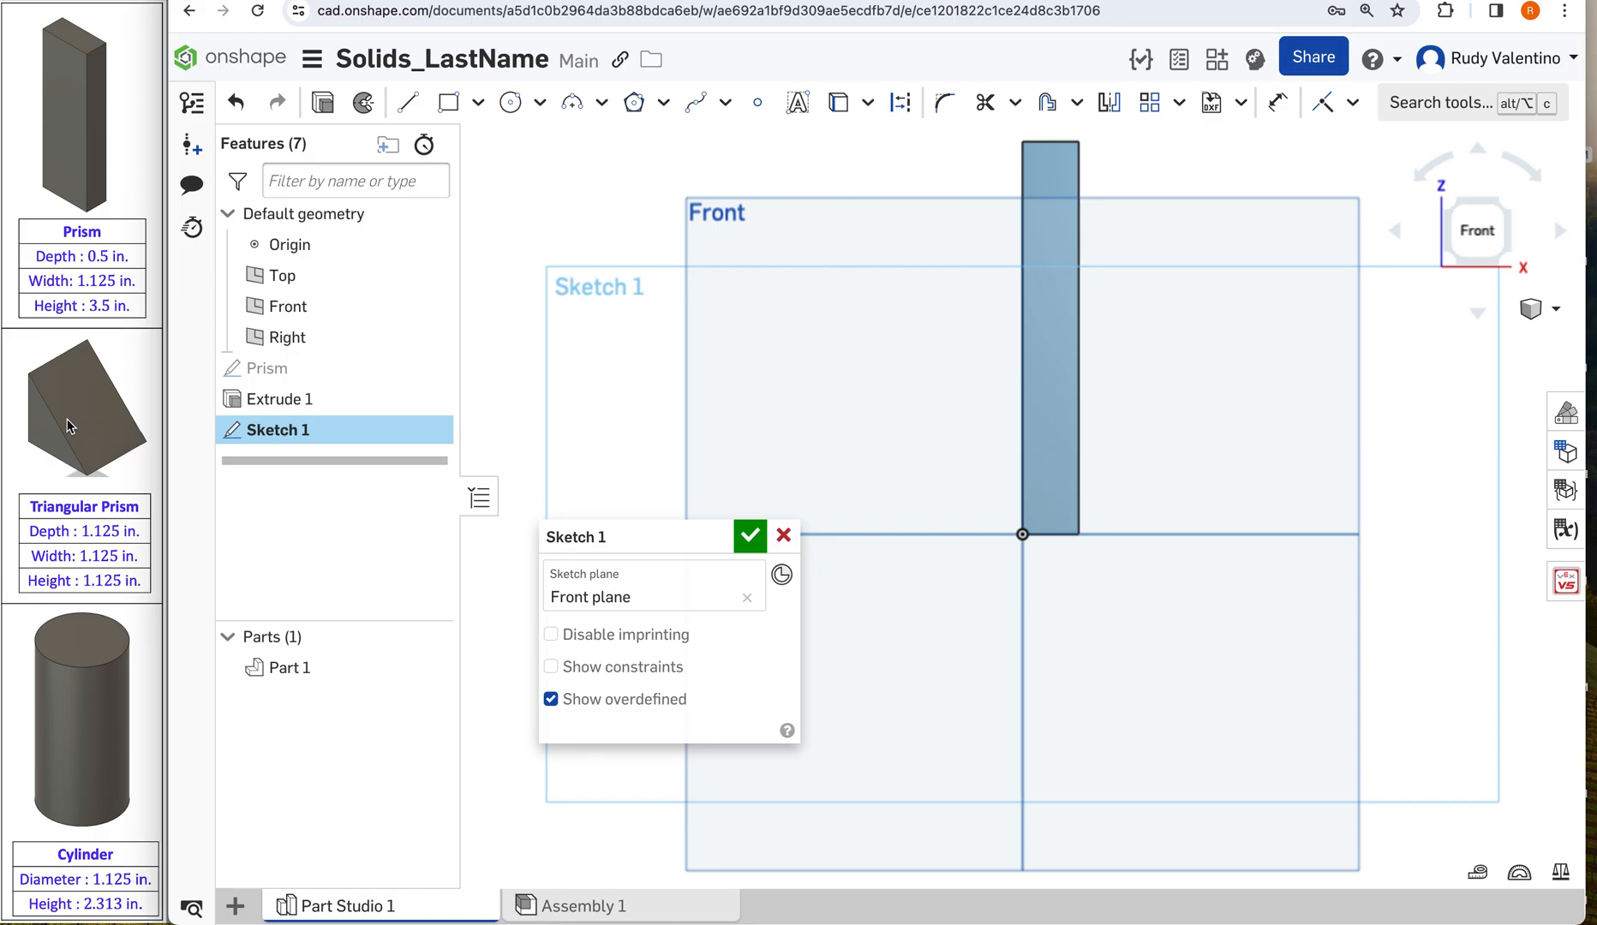
Step: Draw a 1.125 in vertical line upward from the horizontal axis, on the positive X side of the prism
left_click(407, 103)
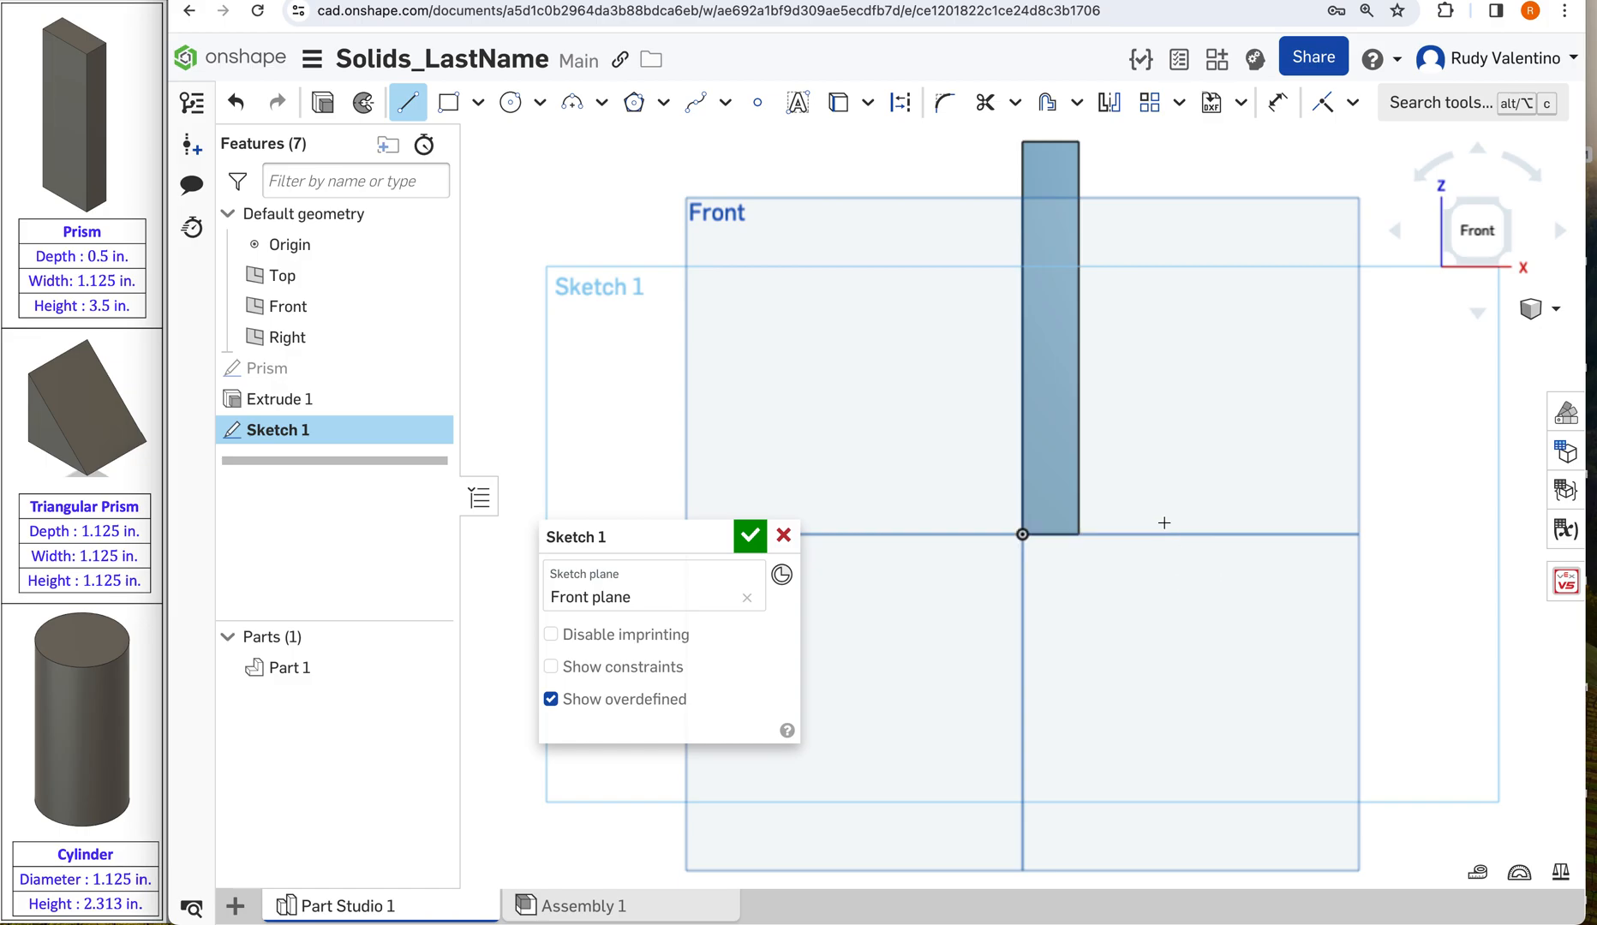
left_click(1160, 534)
left_click(1159, 374)
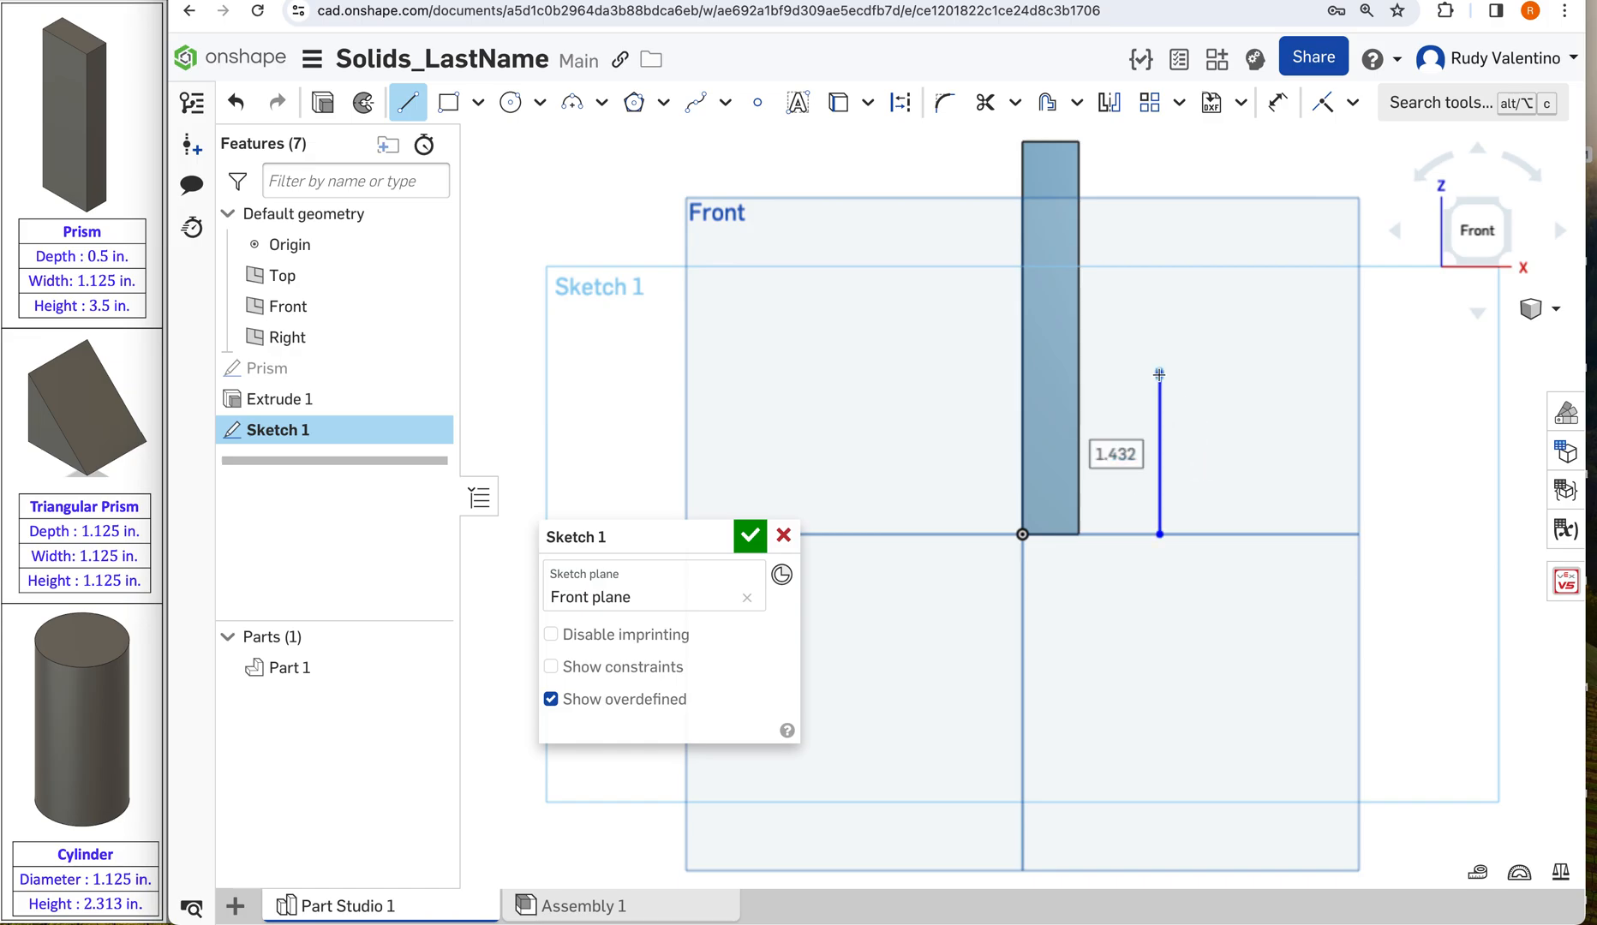
type("1.125")
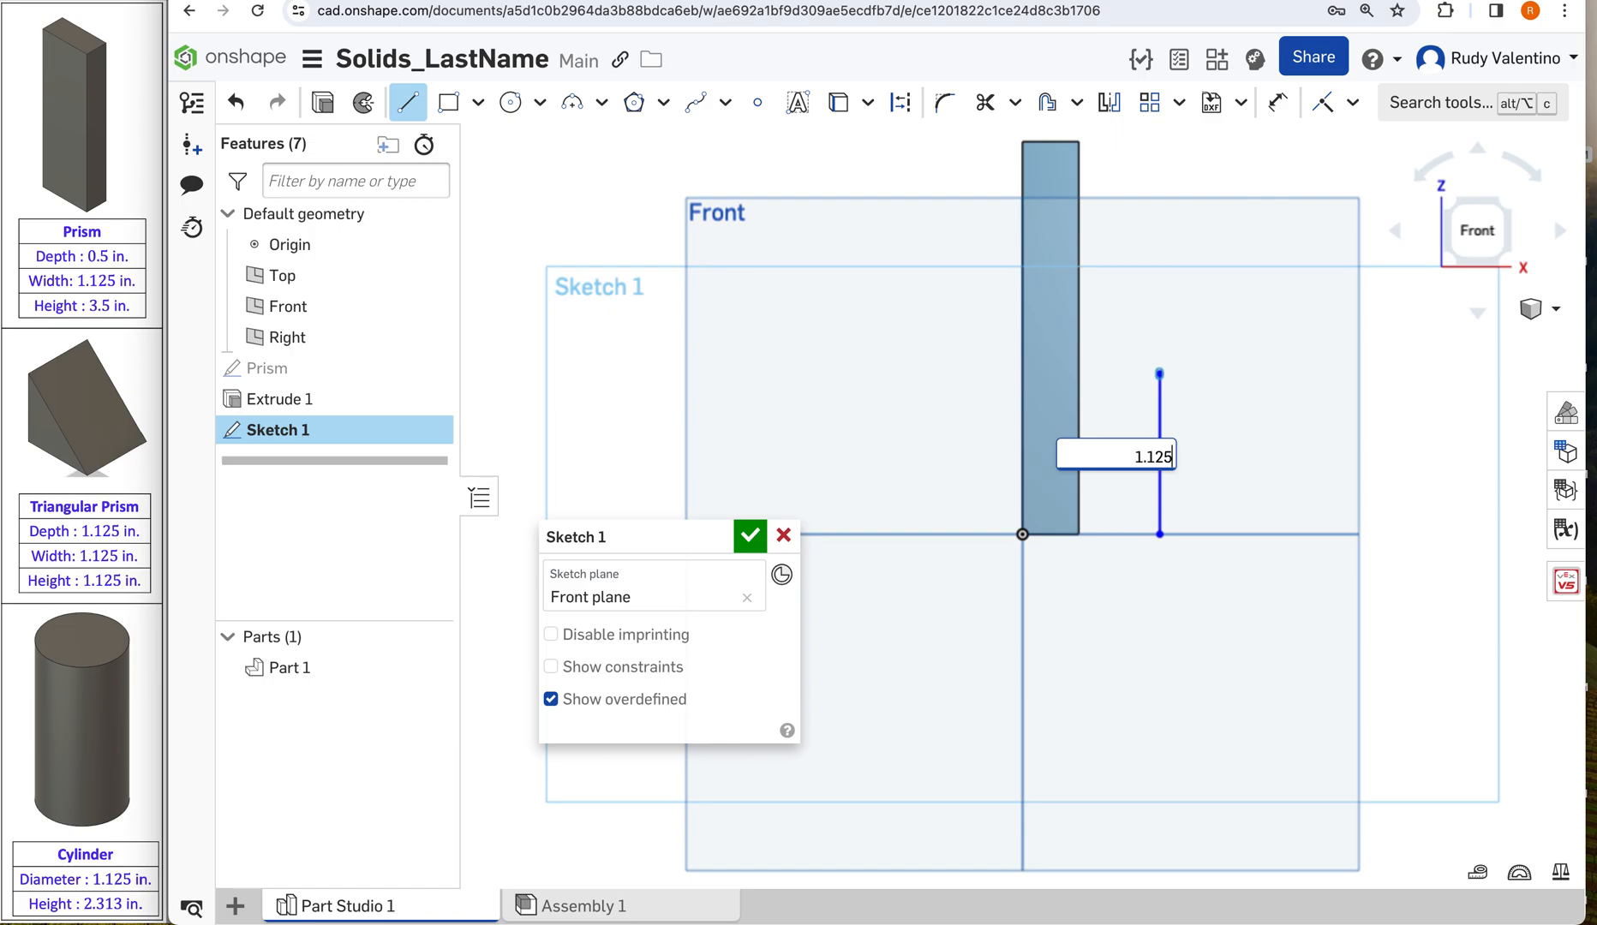
key("Return")
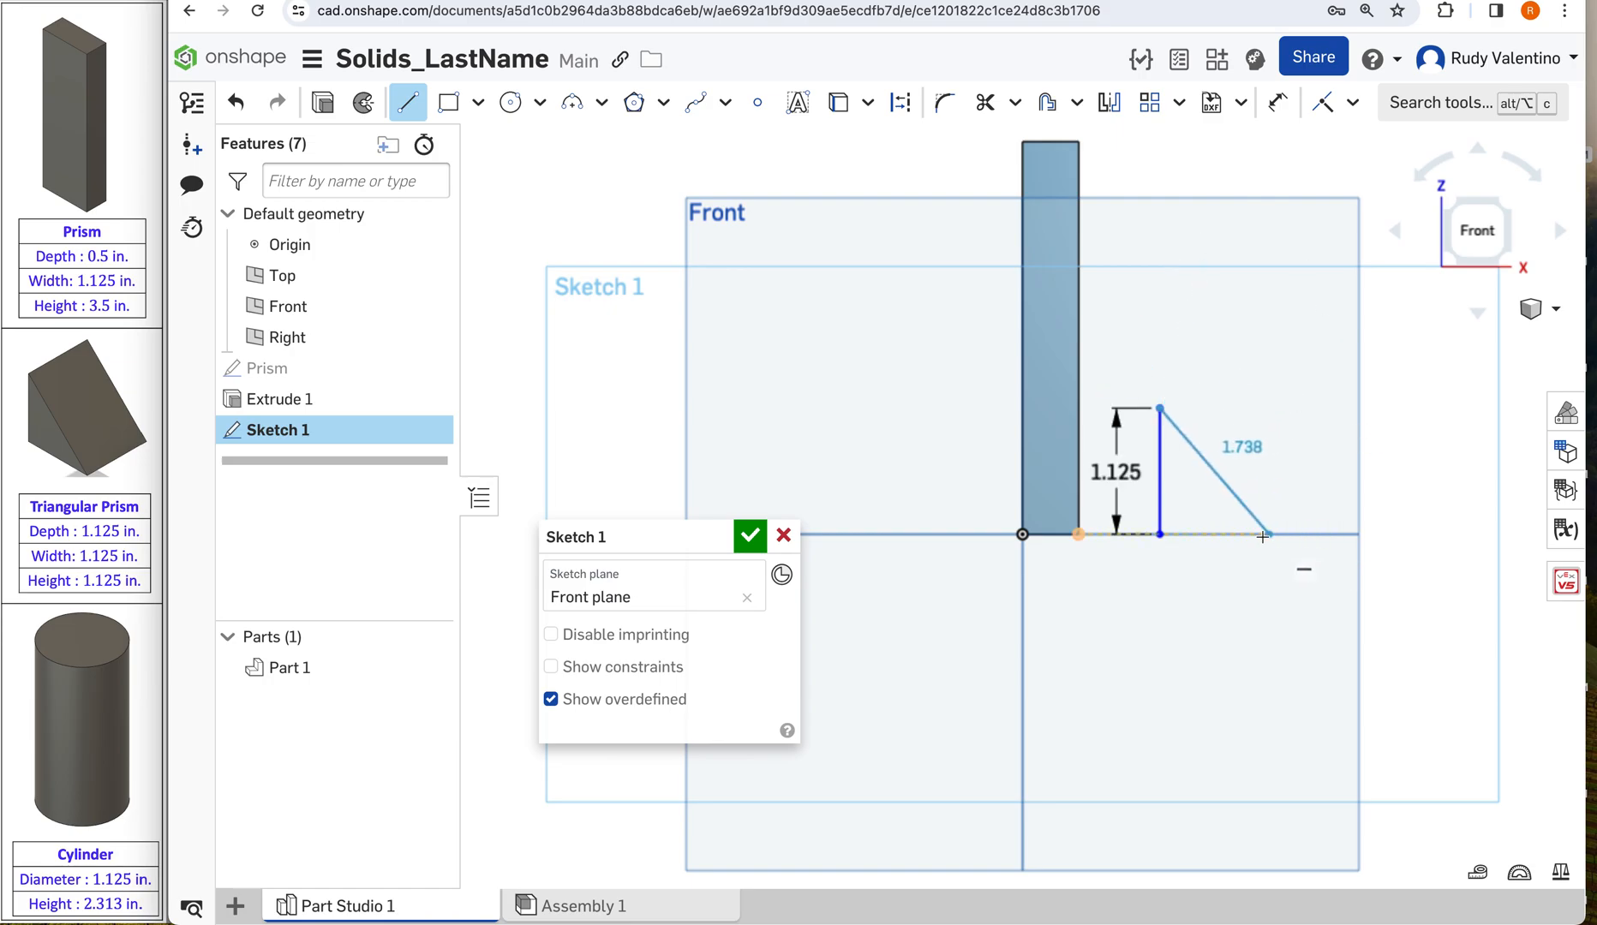
key("Escape")
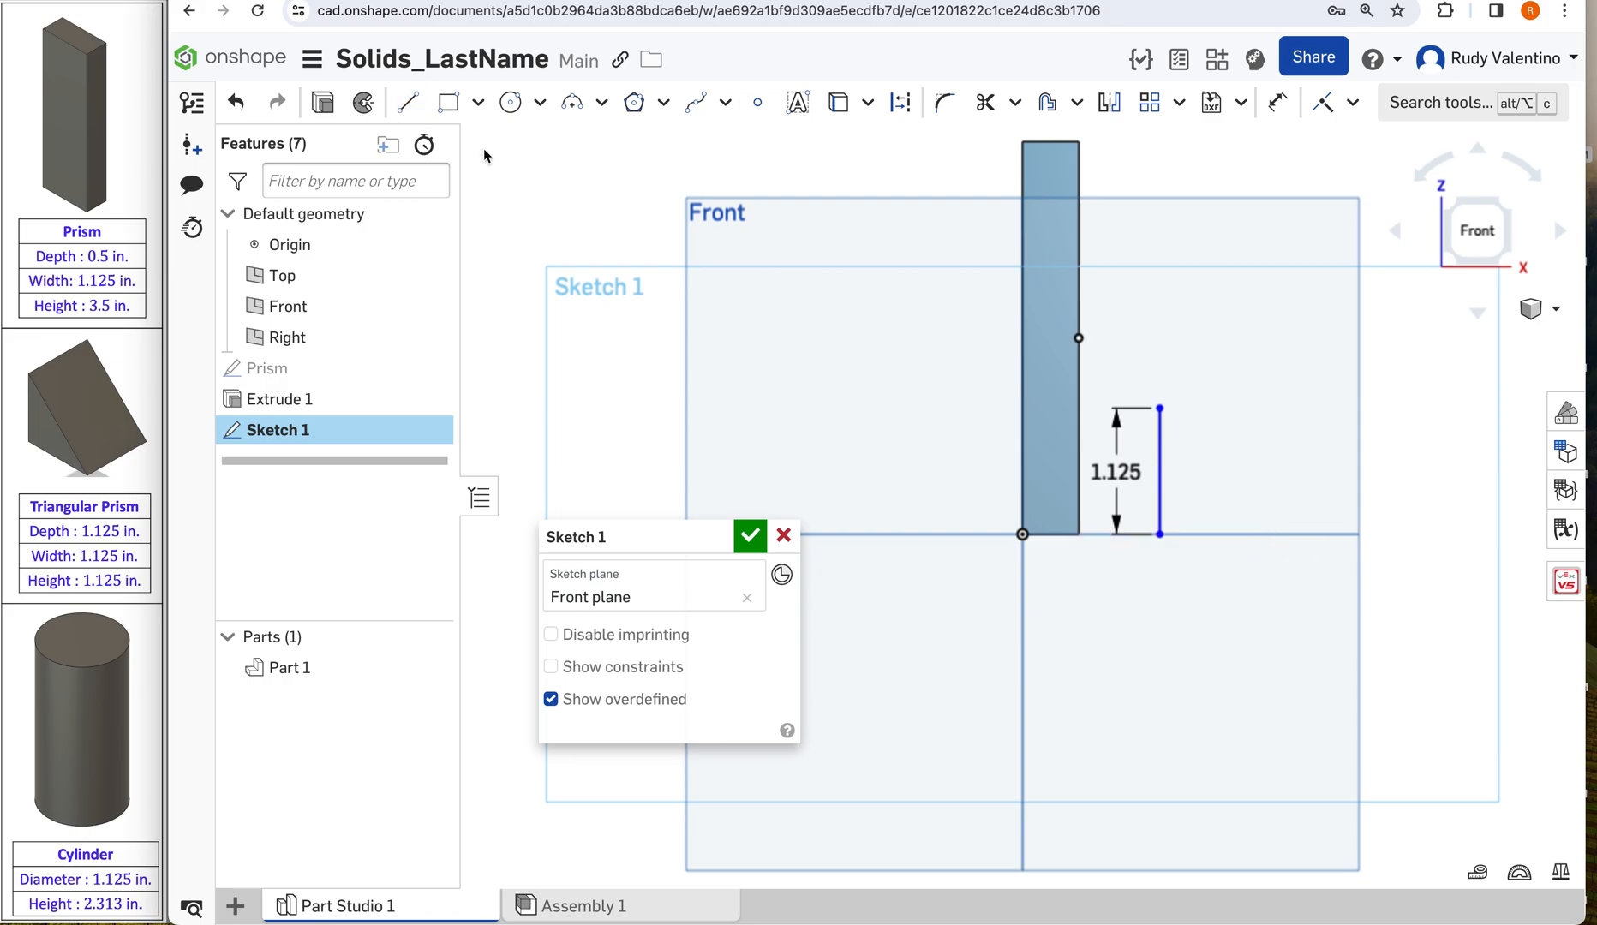
Step: Draw a 1.125 in horizontal line along the horizontal axis from the vertical line's lower end, away from the prism
left_click(407, 102)
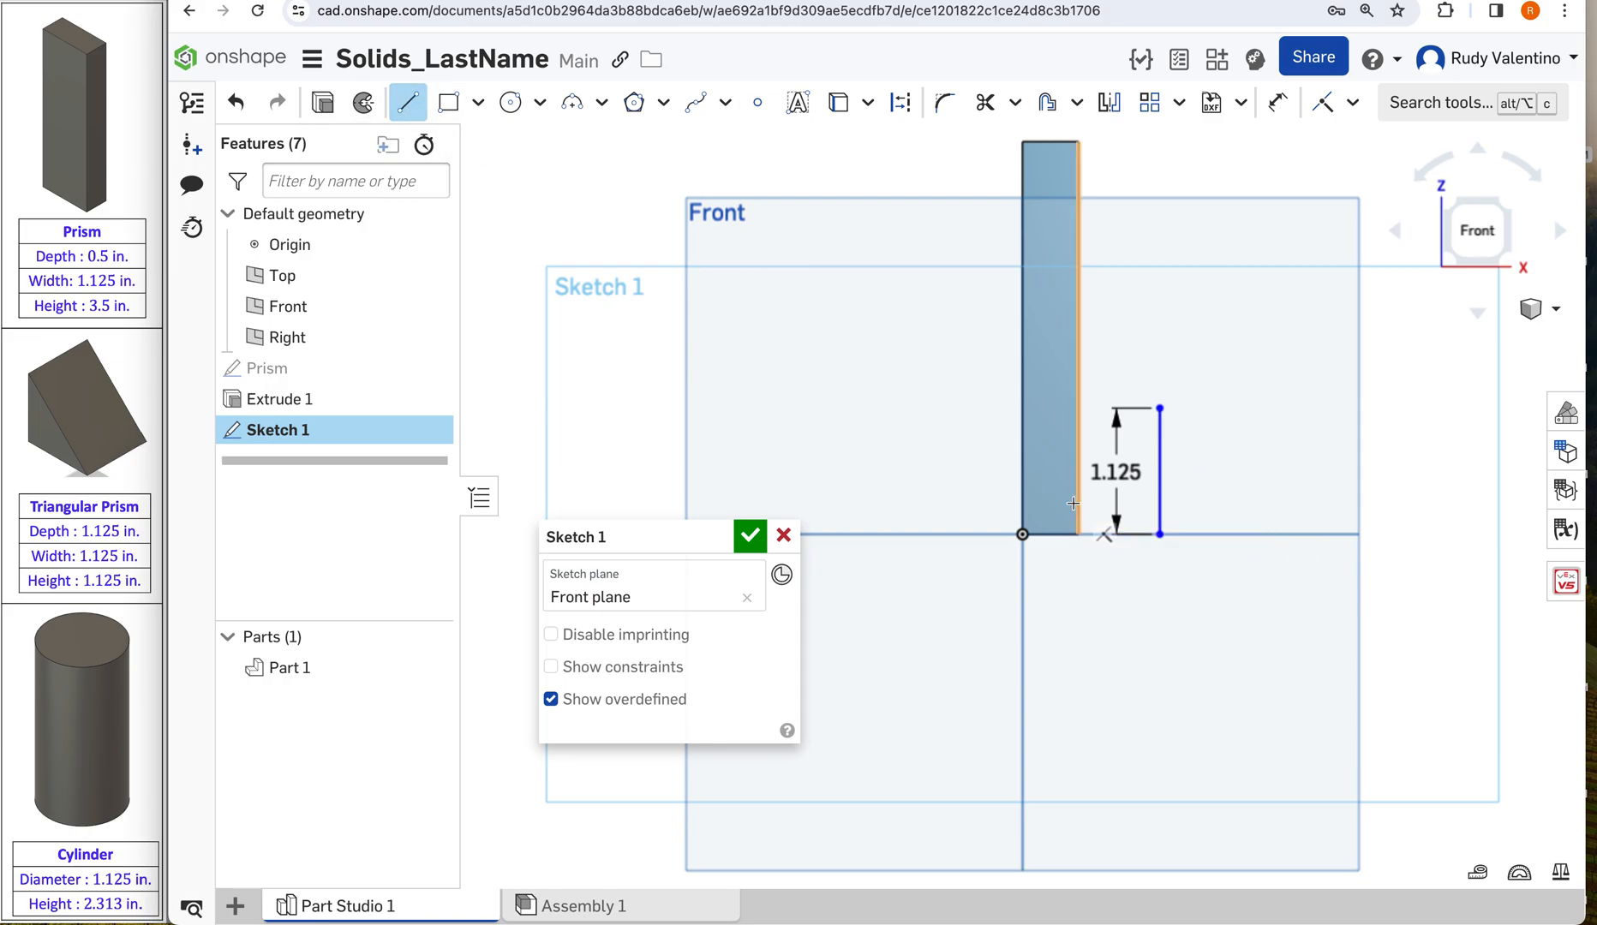
left_click(1161, 536)
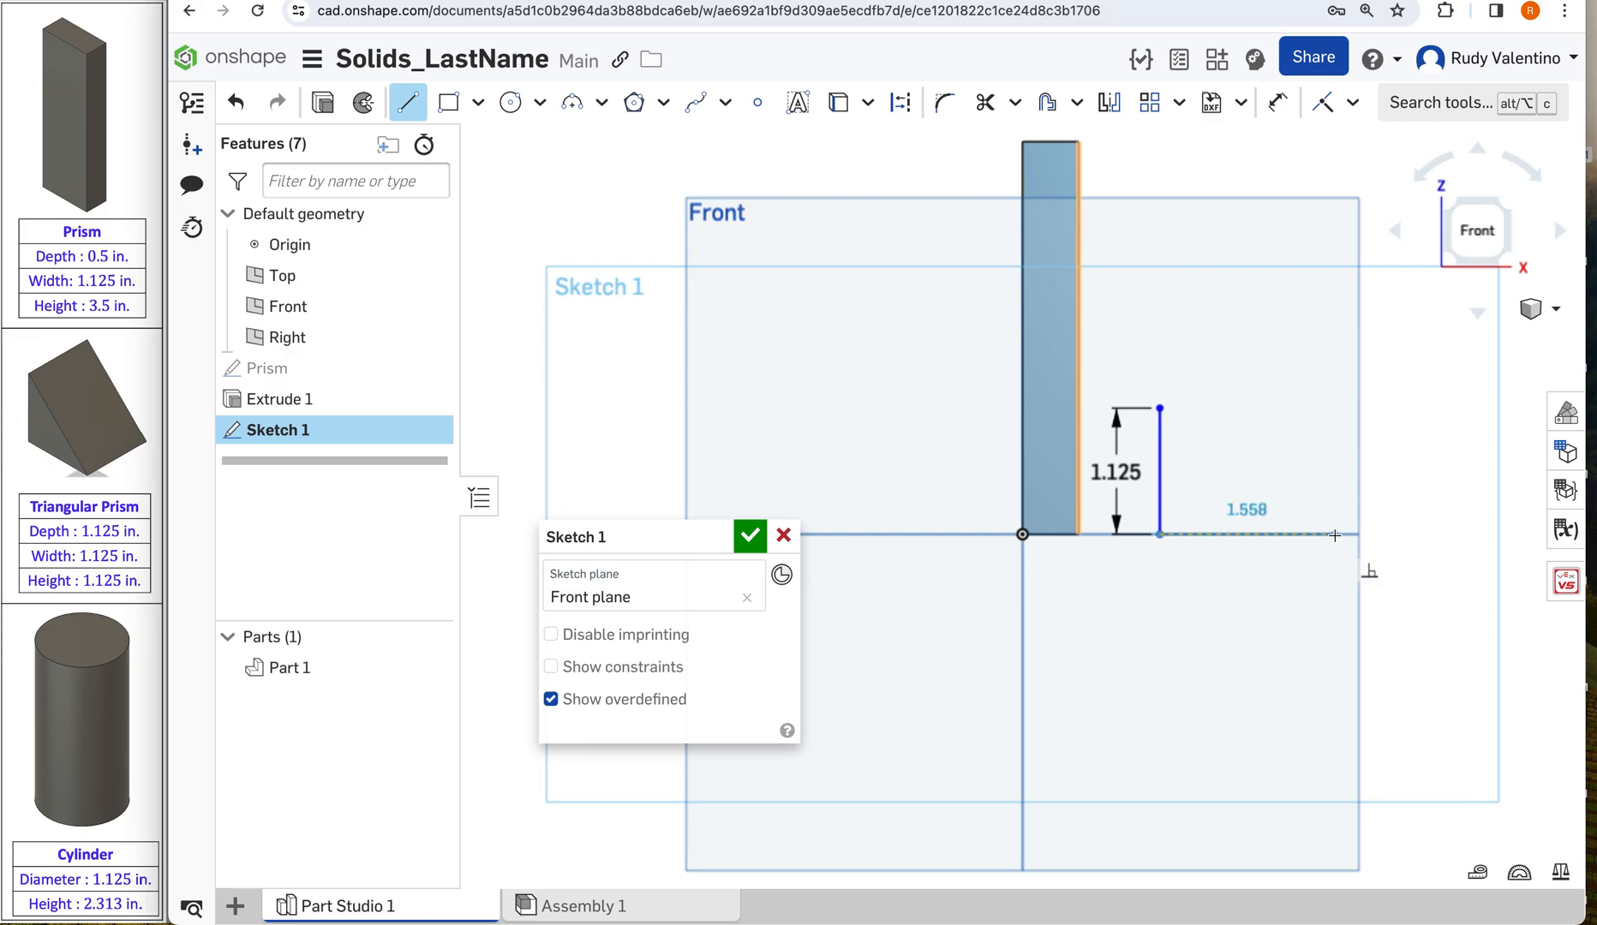
left_click(1334, 534)
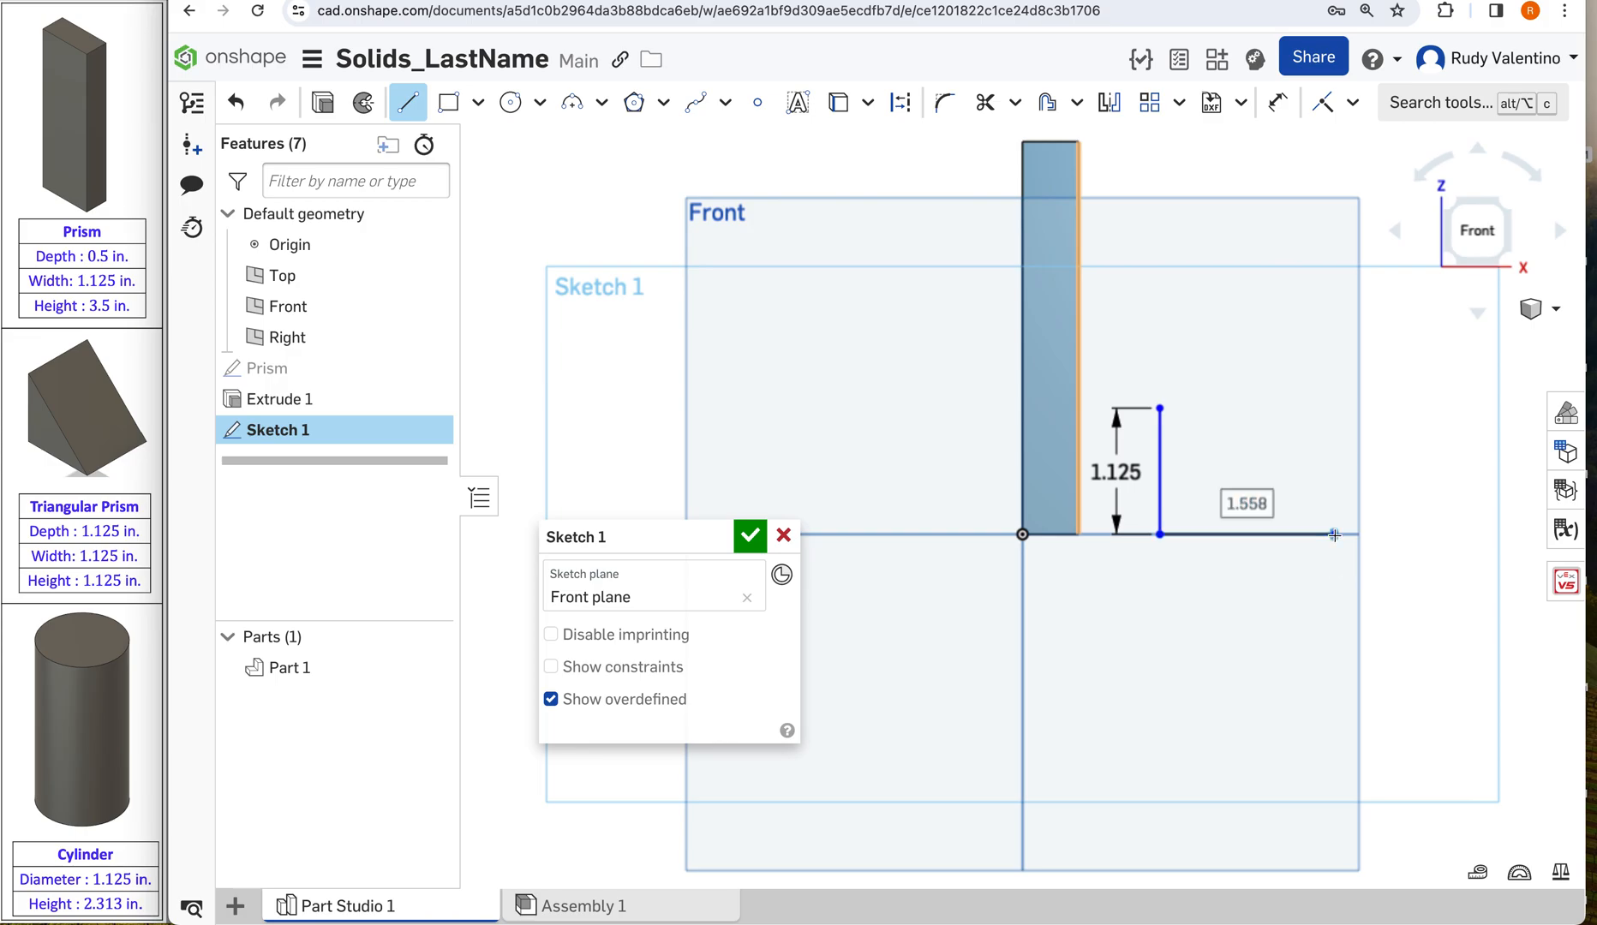
type("1.125")
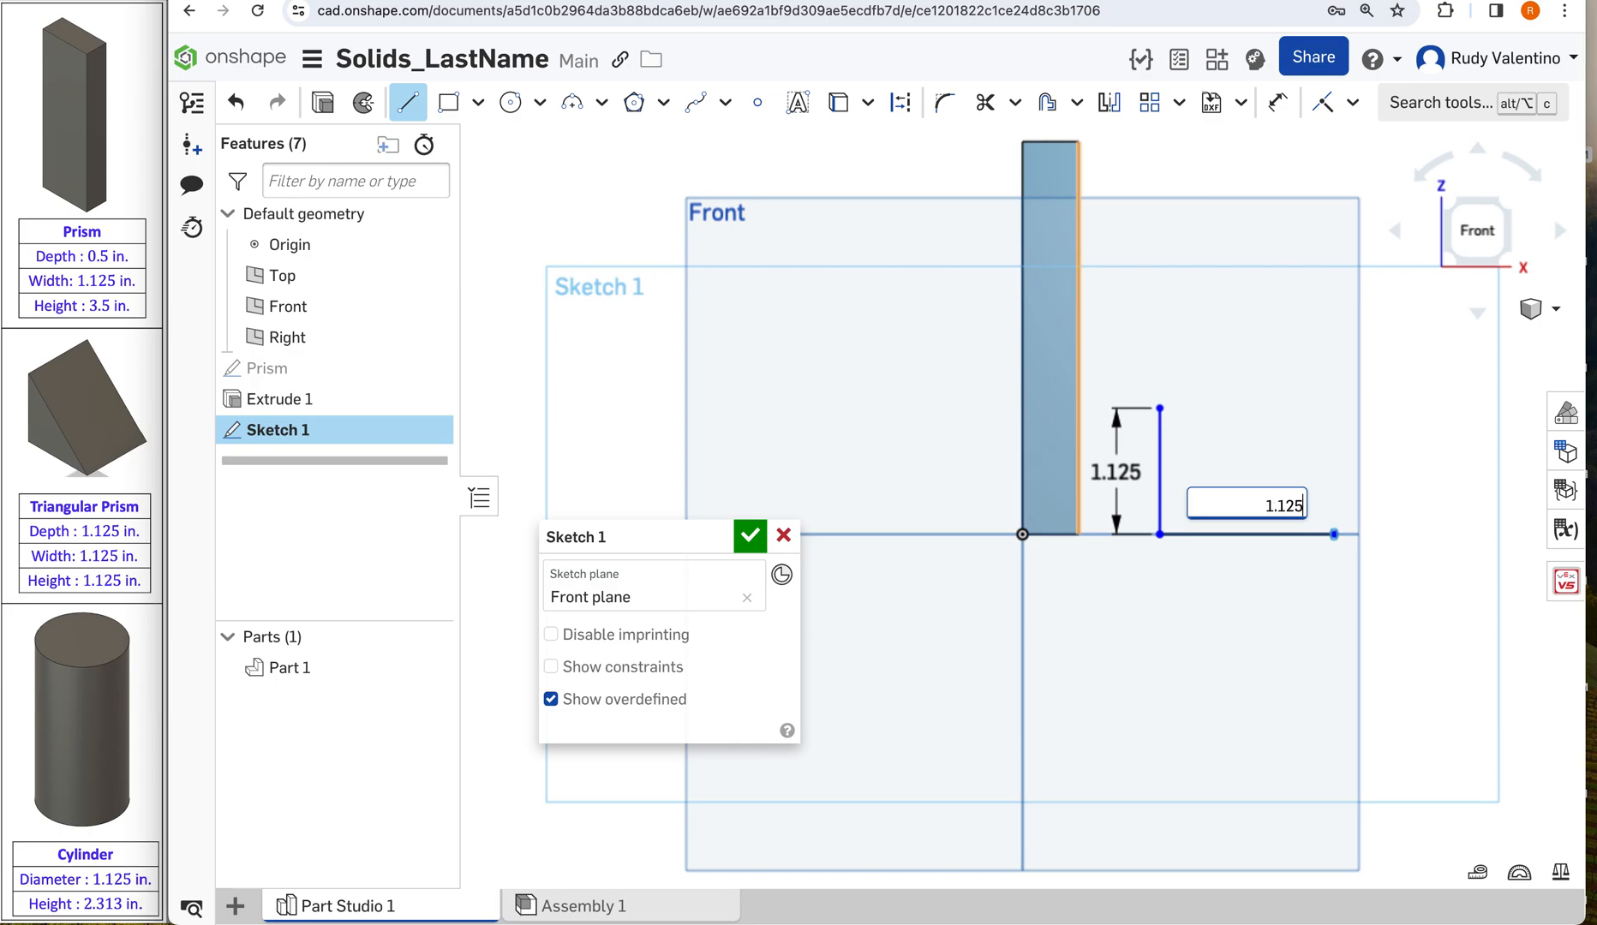
key("Return")
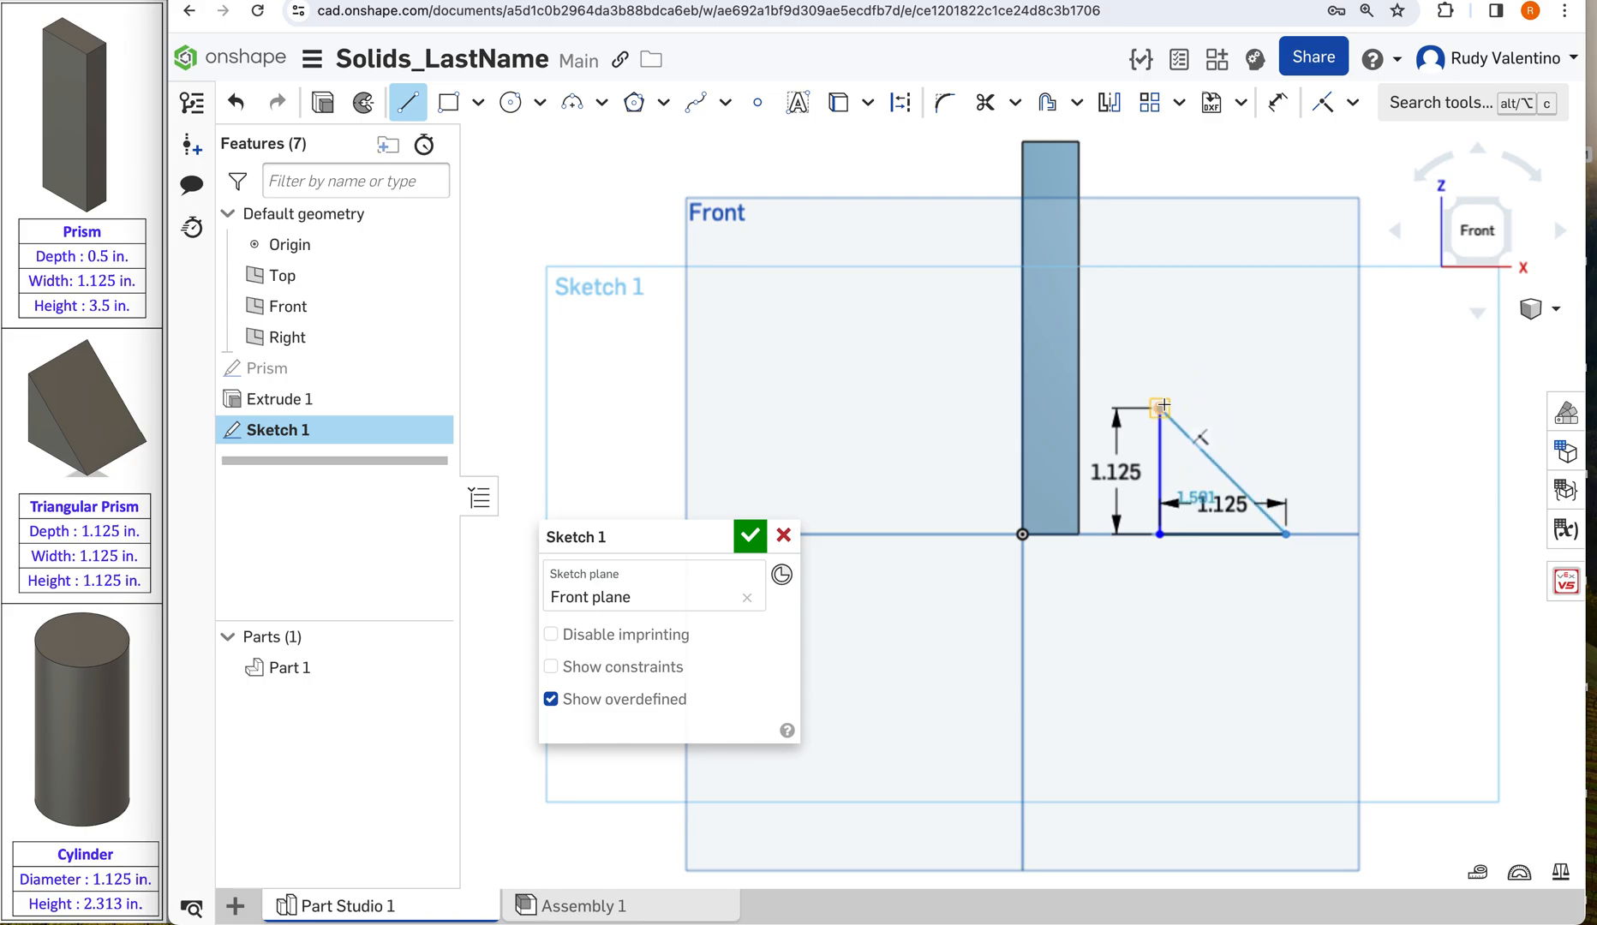
Step: Close the triangle with a sloping line to the vertical line's upper end, place the horizontal dimension below it, and finish the sketch
left_click(1161, 408)
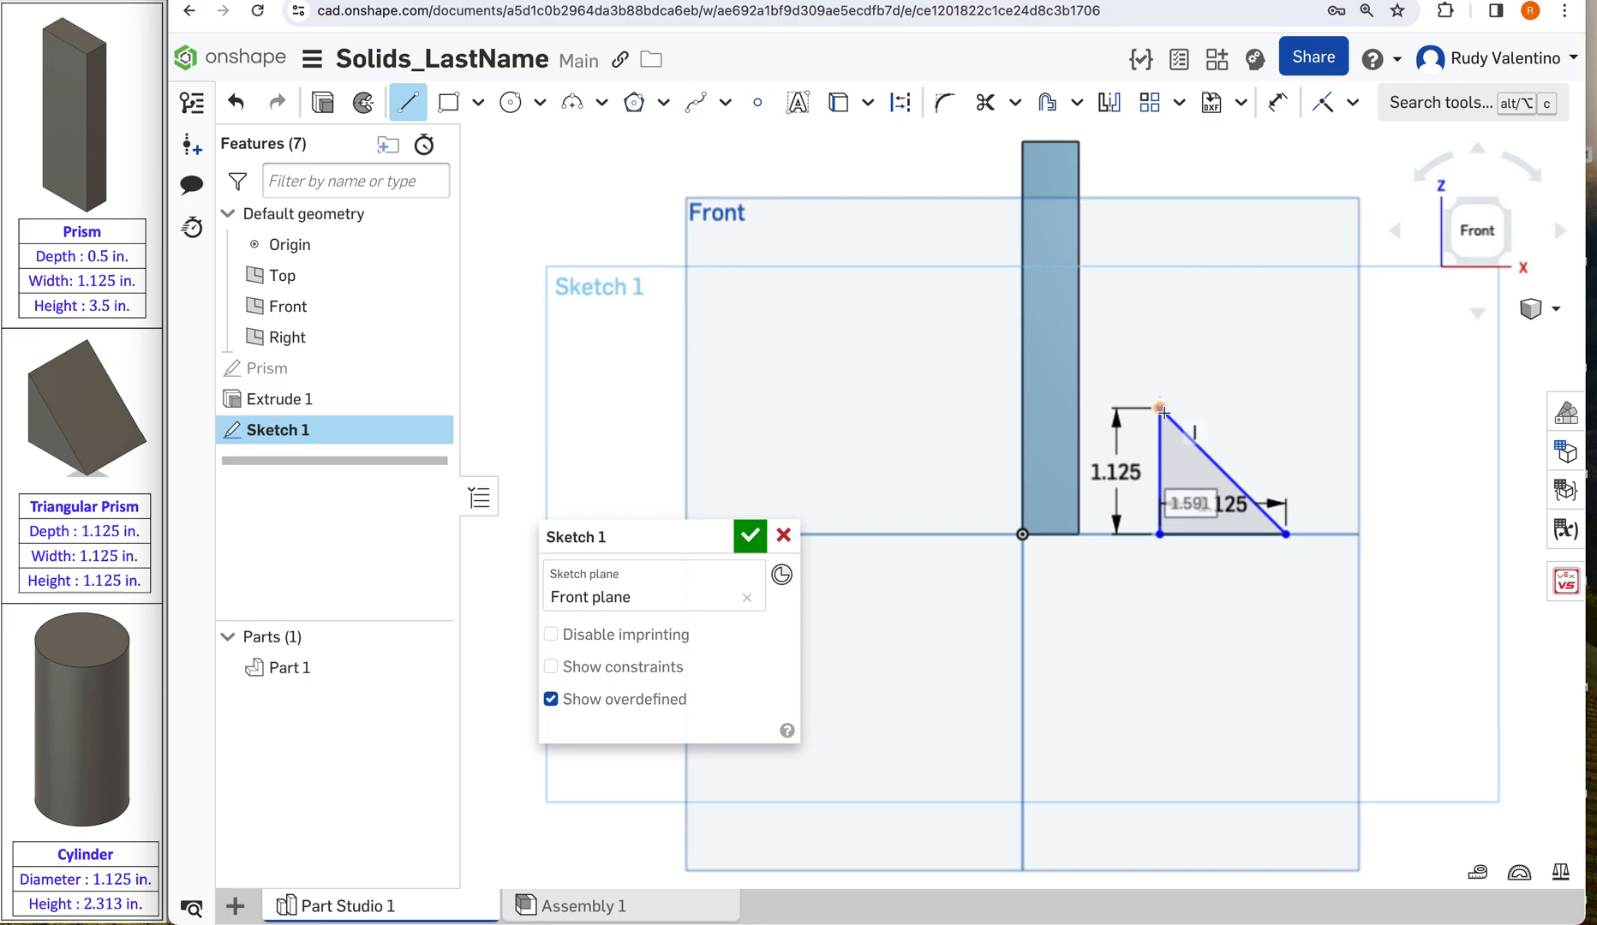
key("Escape")
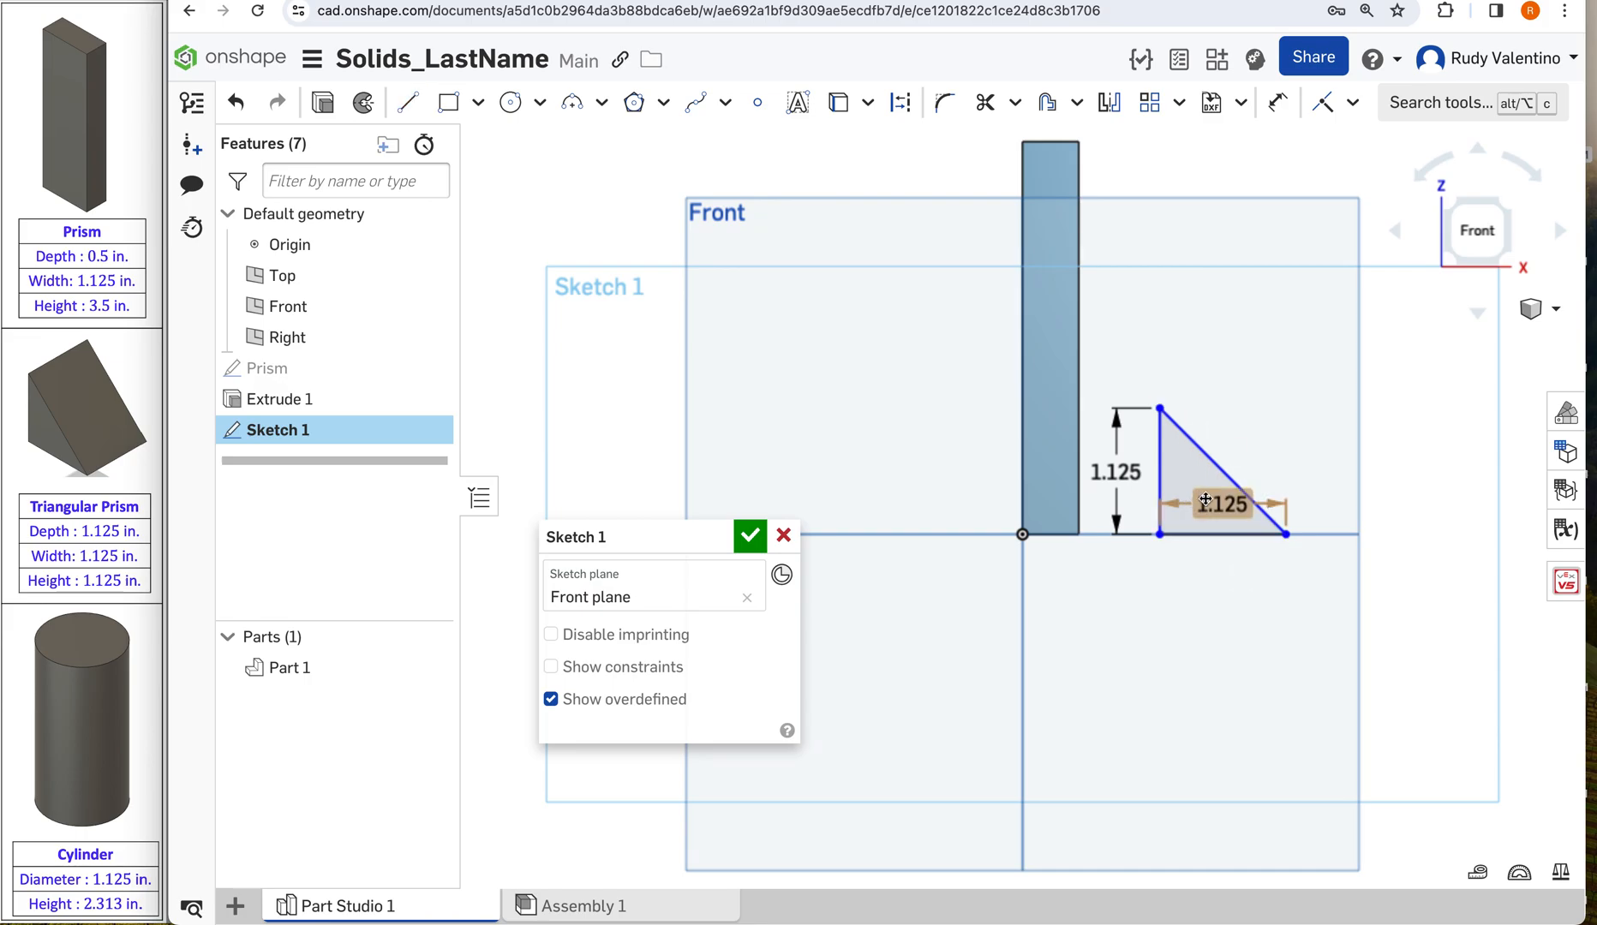
left_click_drag(1208, 503, 1209, 572)
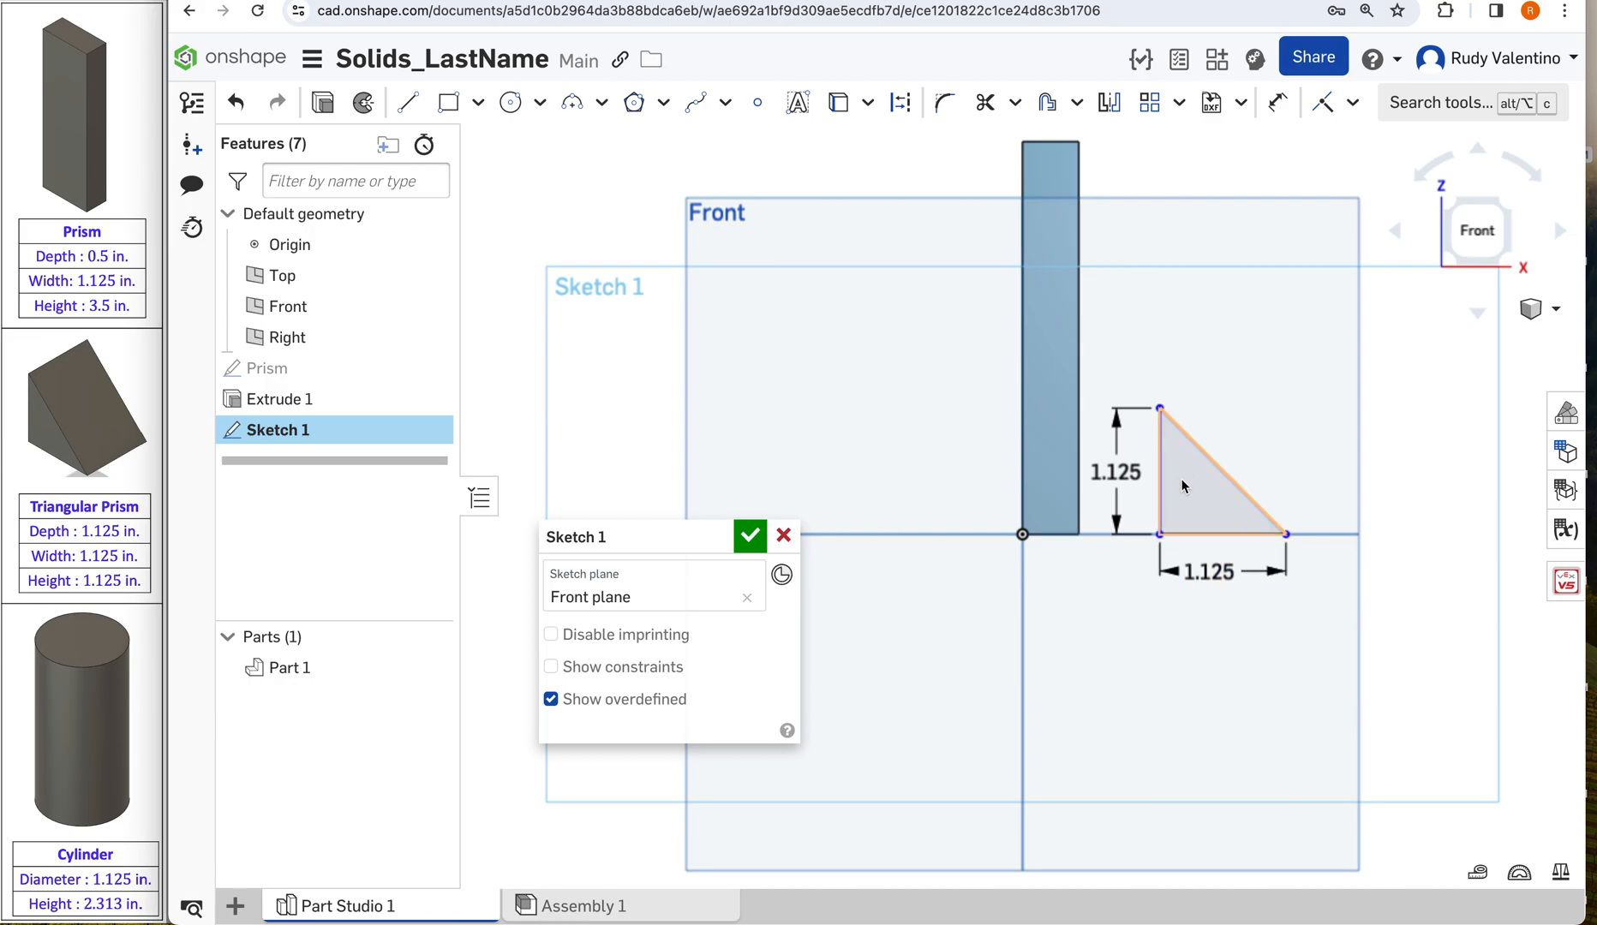
left_click(751, 536)
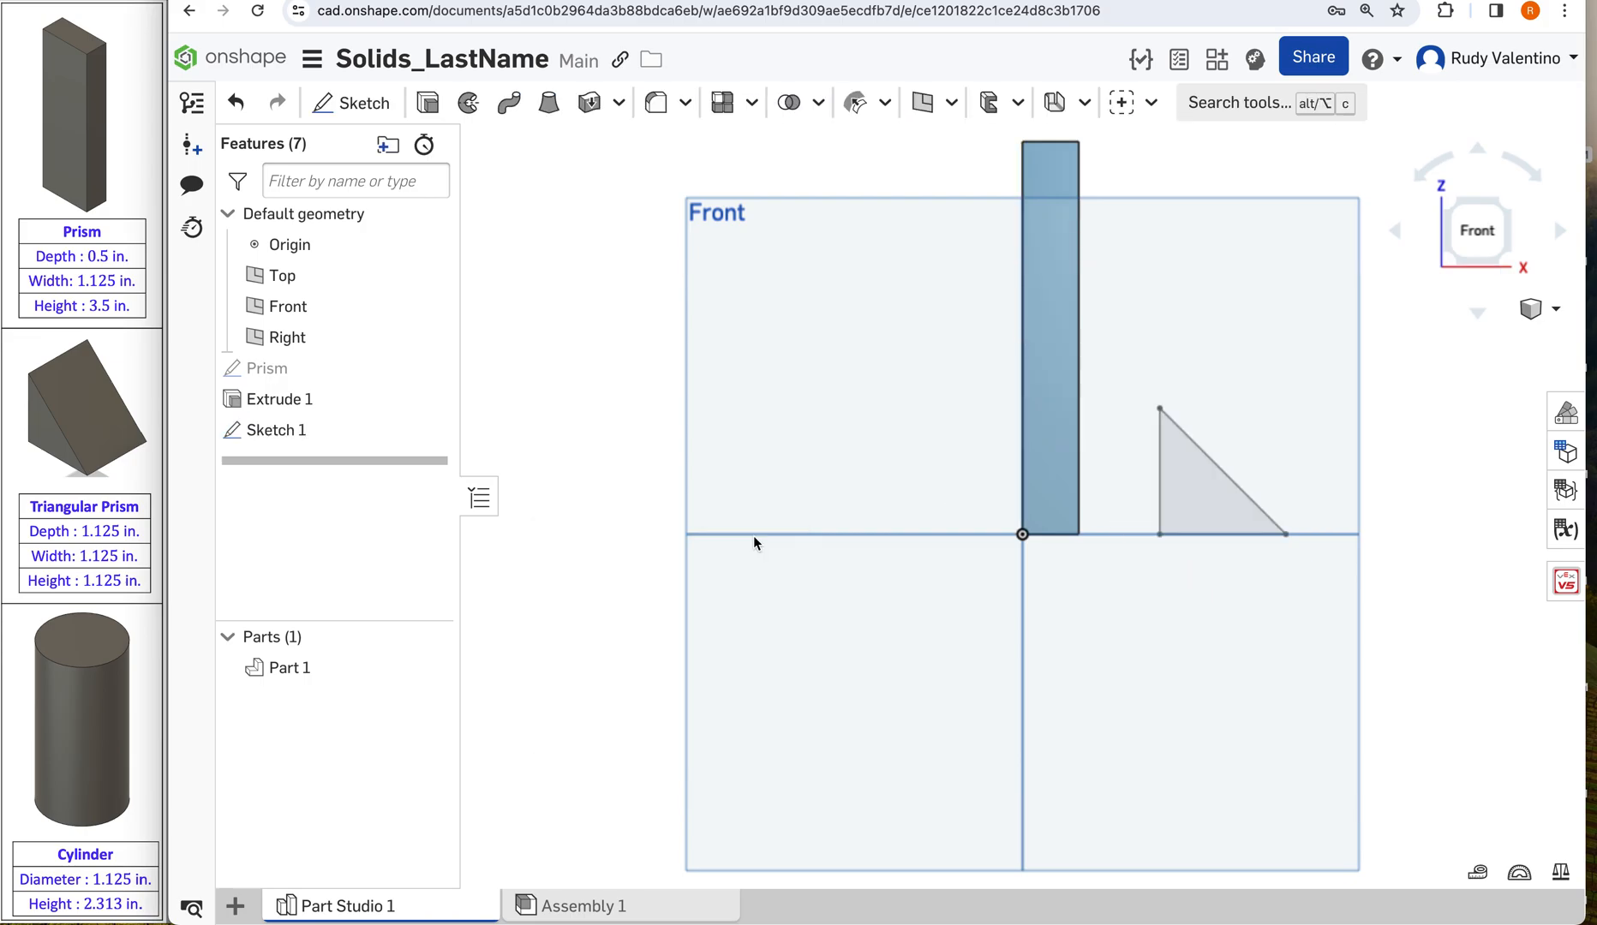
Step: Extrude the triangle as a new solid with a blind depth of 1.125 in, directed behind the Front plane
left_click(1506, 204)
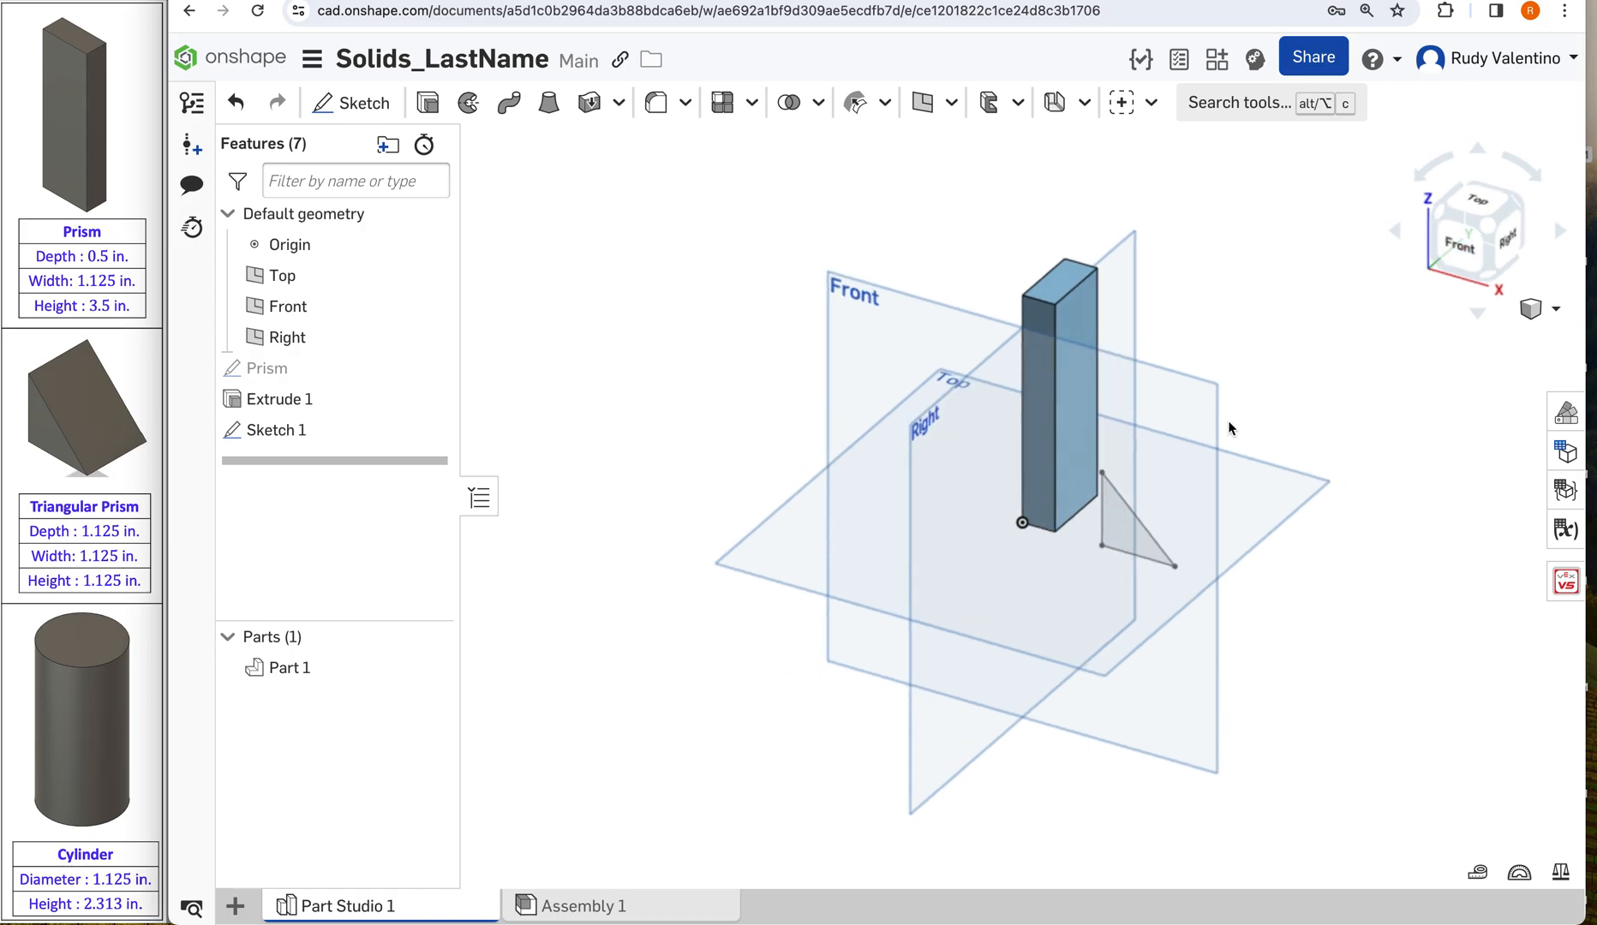
left_click(1116, 524)
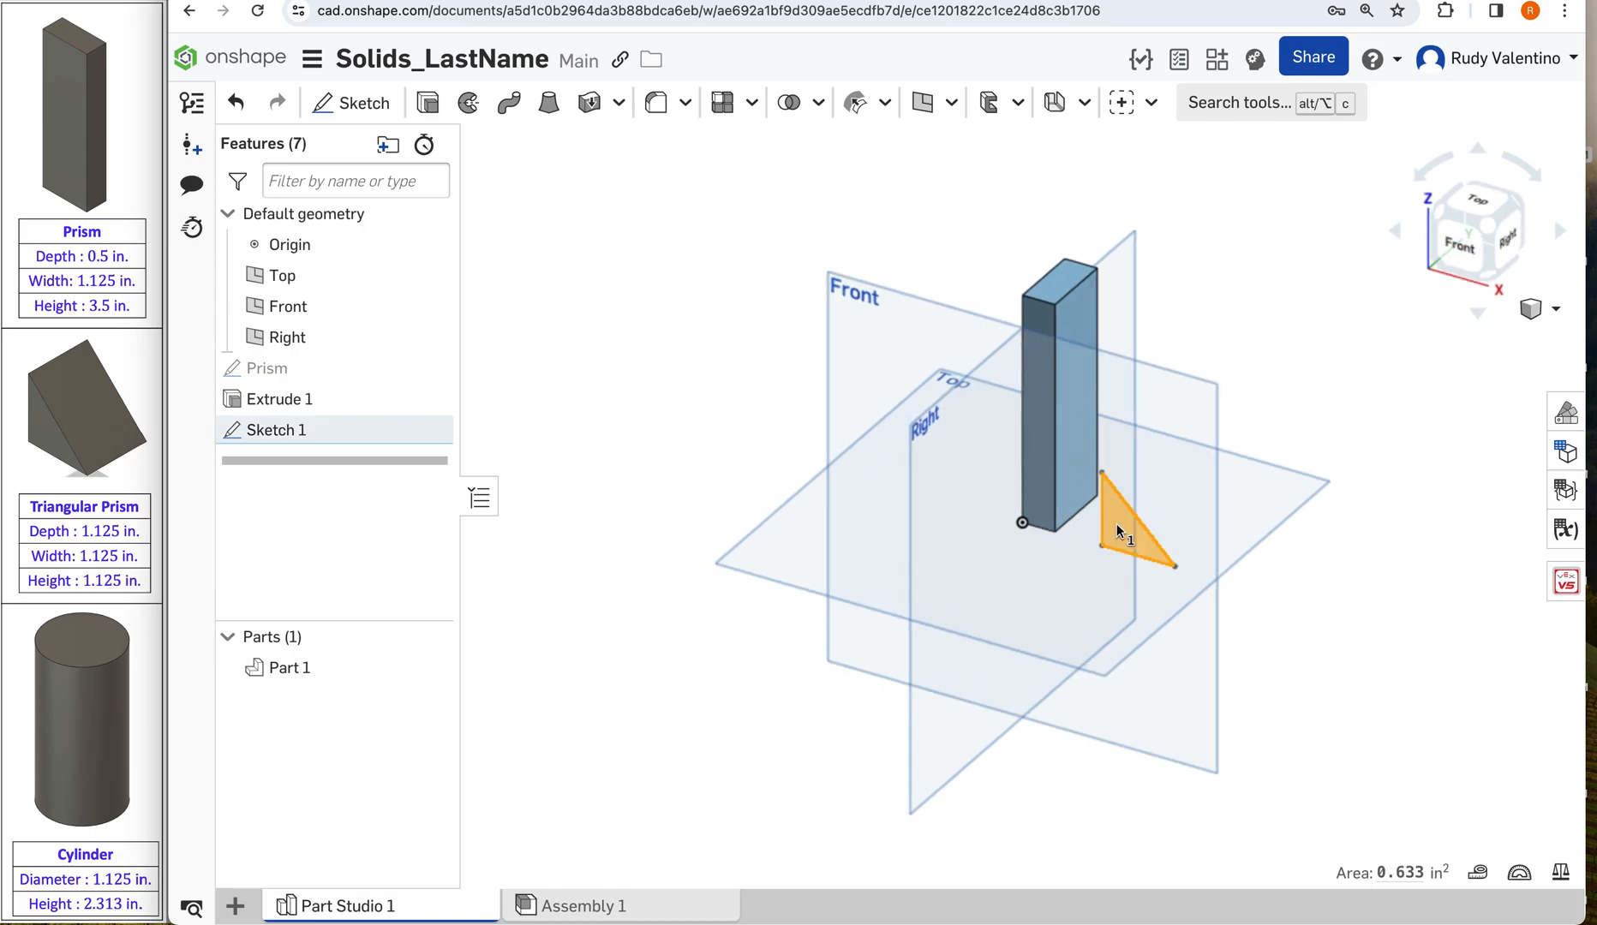
left_click(428, 104)
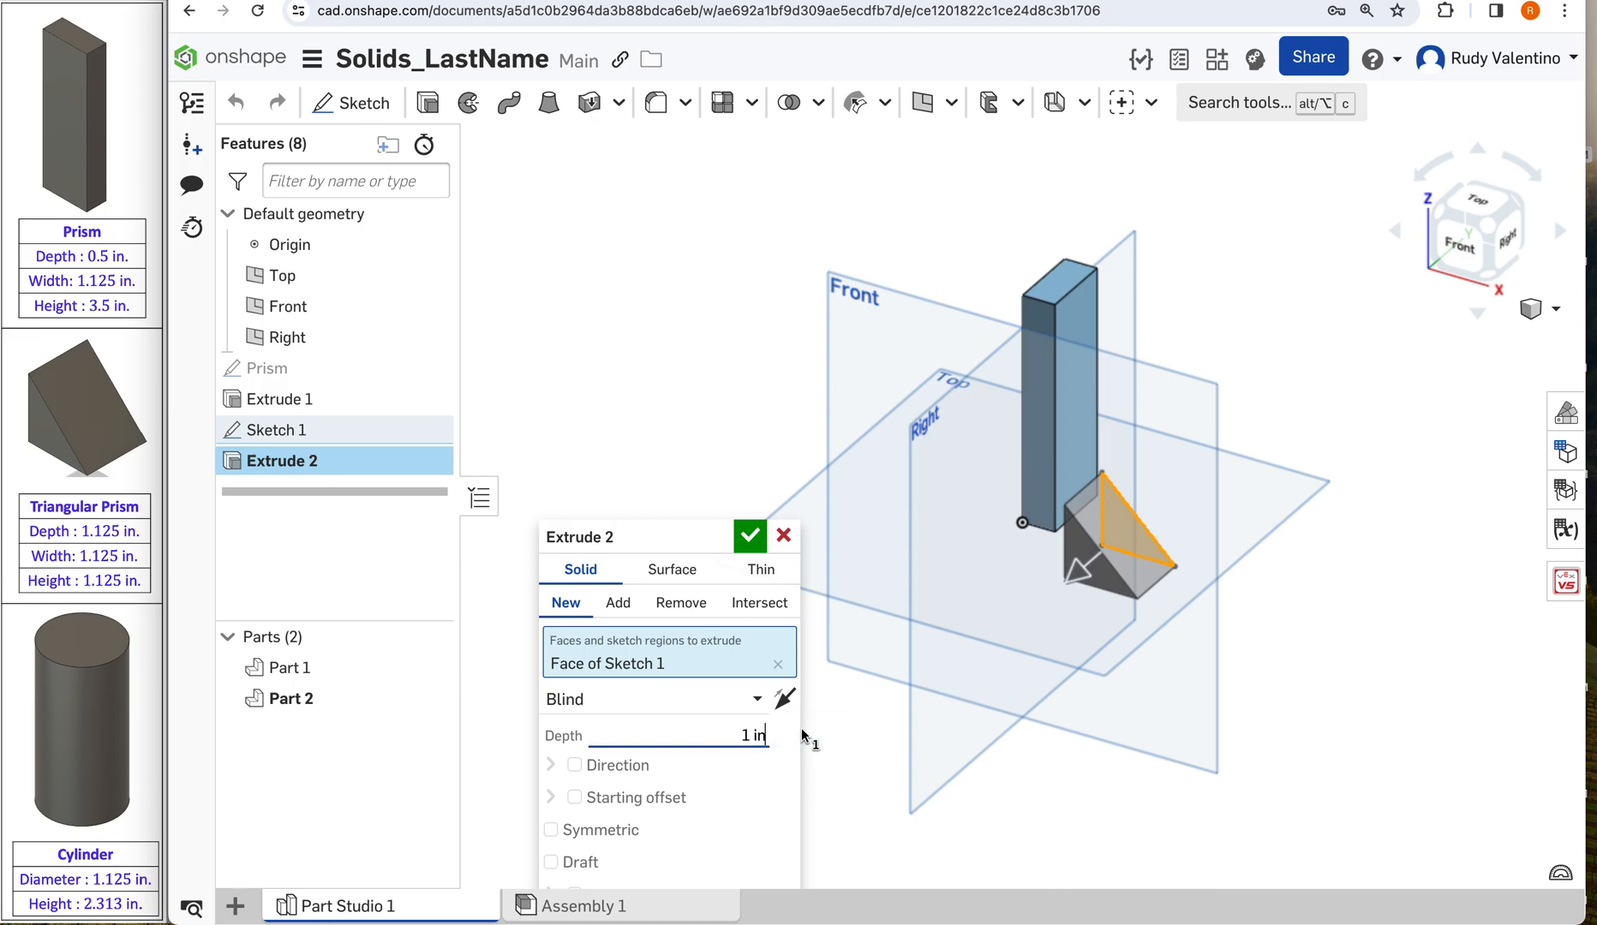
left_click(738, 734)
type("1.125")
key("Return")
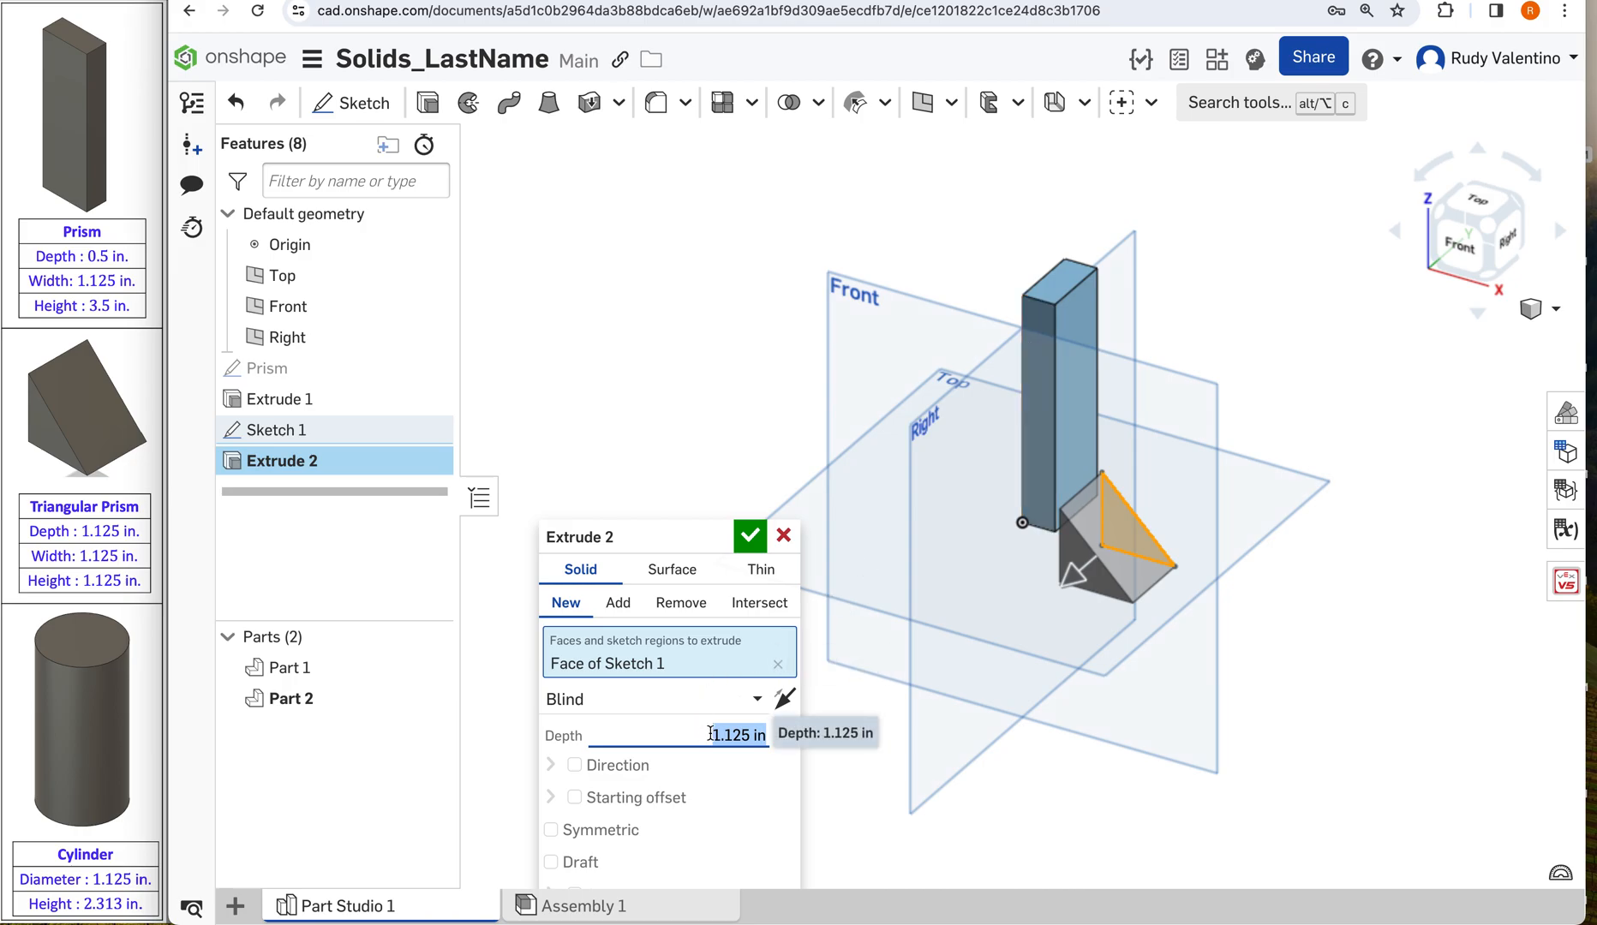
key("Return")
key("Return")
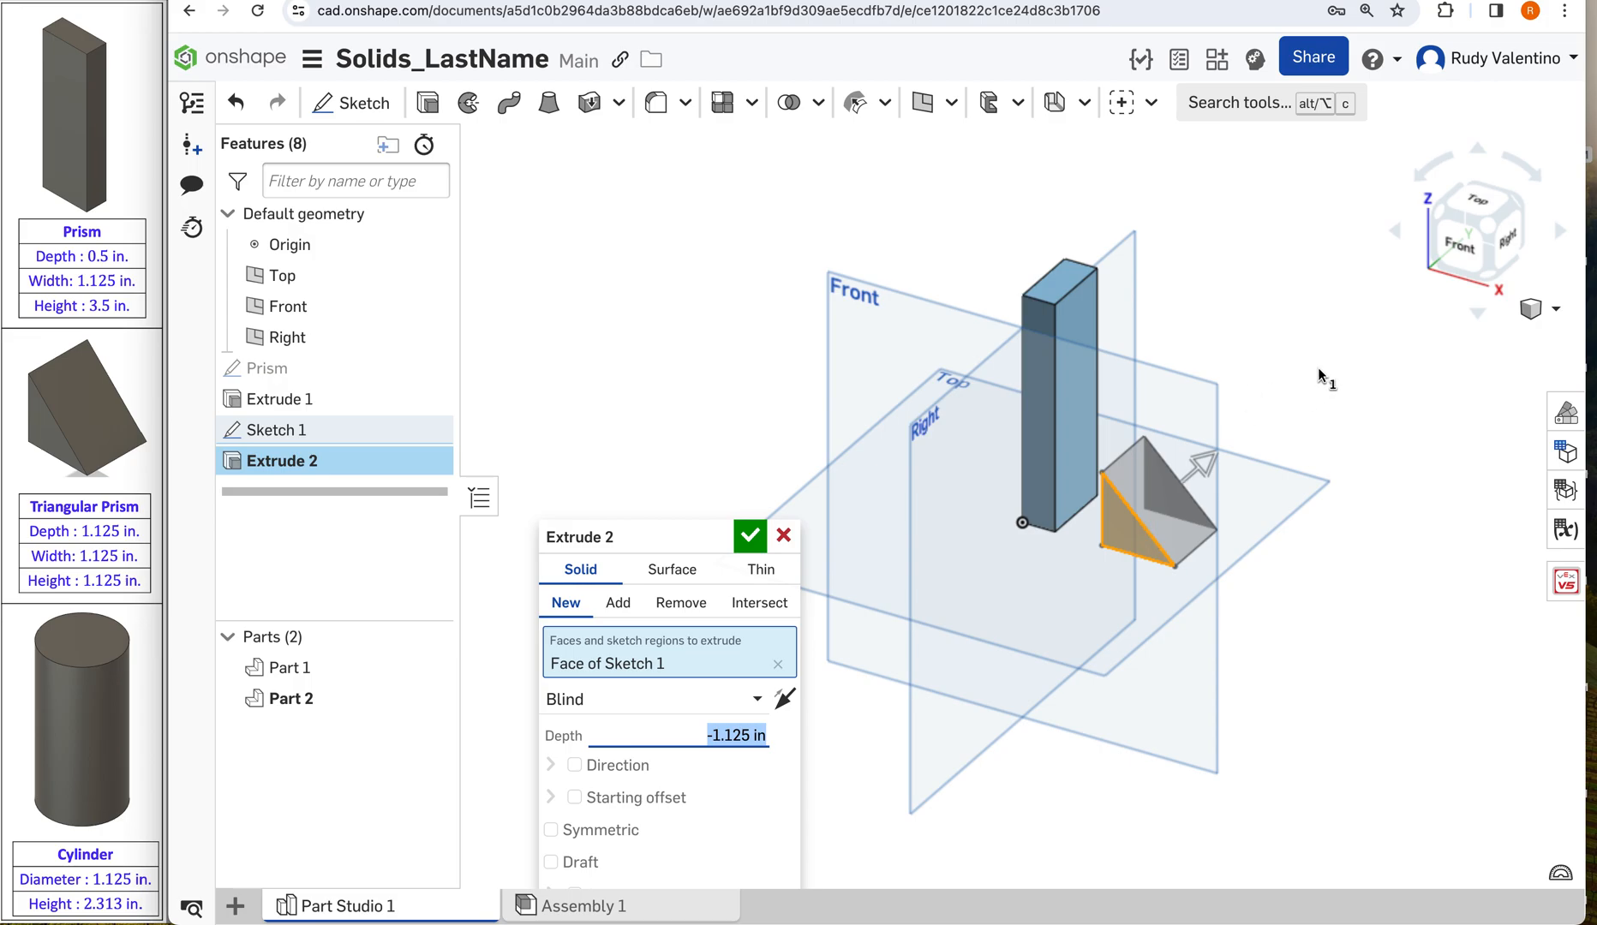
left_click(750, 535)
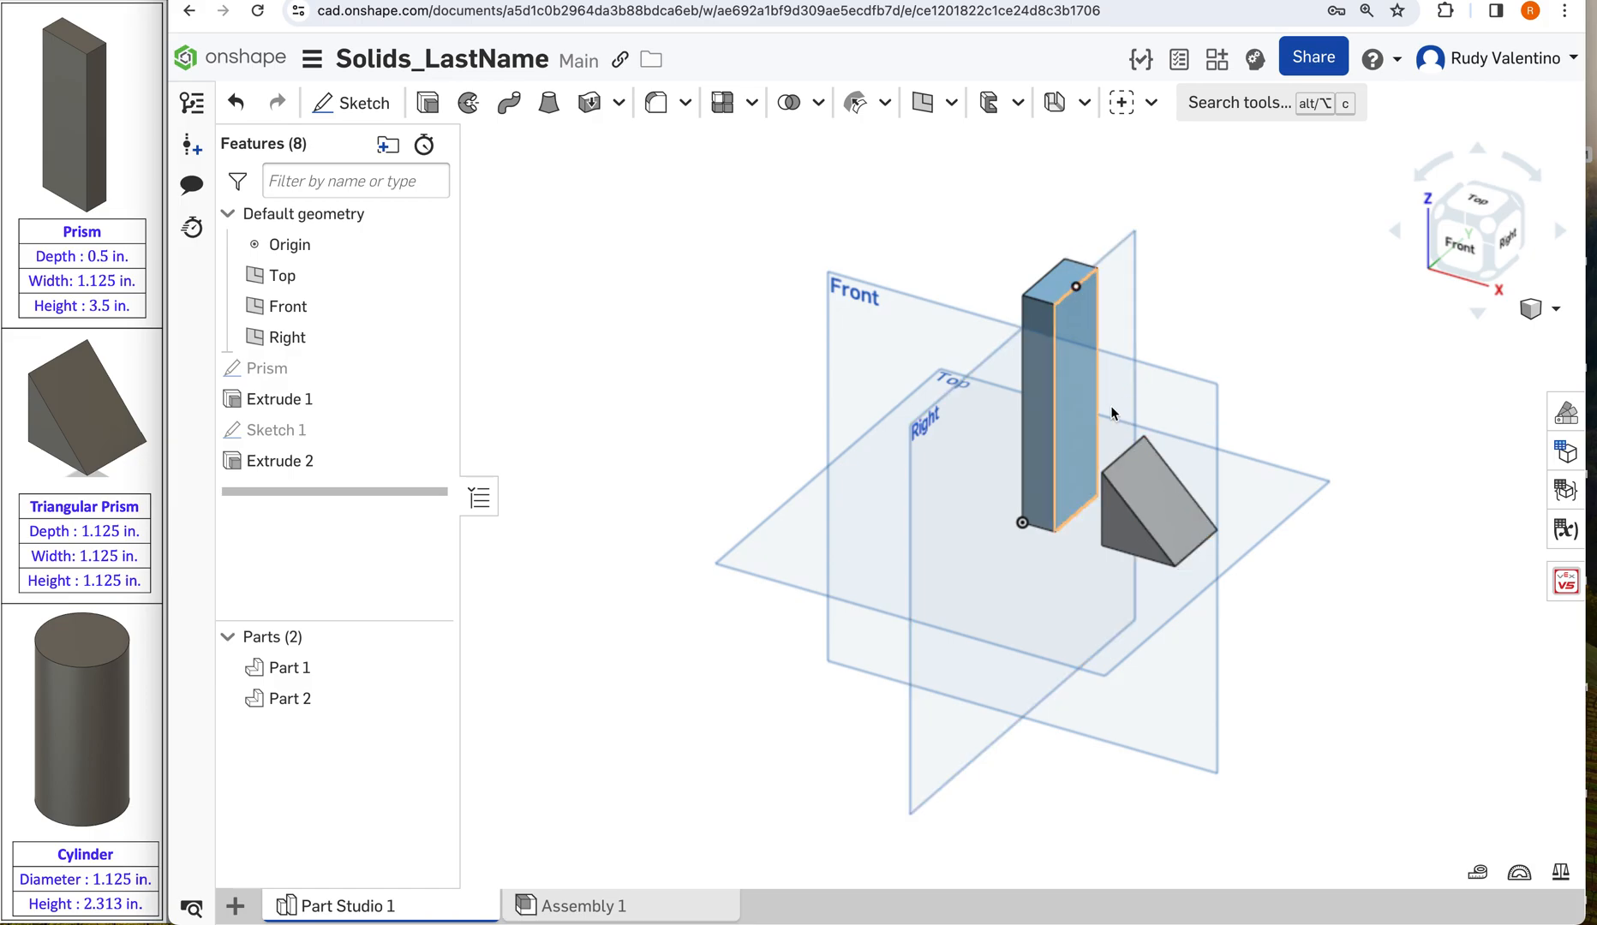
Step: Rename the triangle's sketch to Triangular Prism
double_click(294, 433)
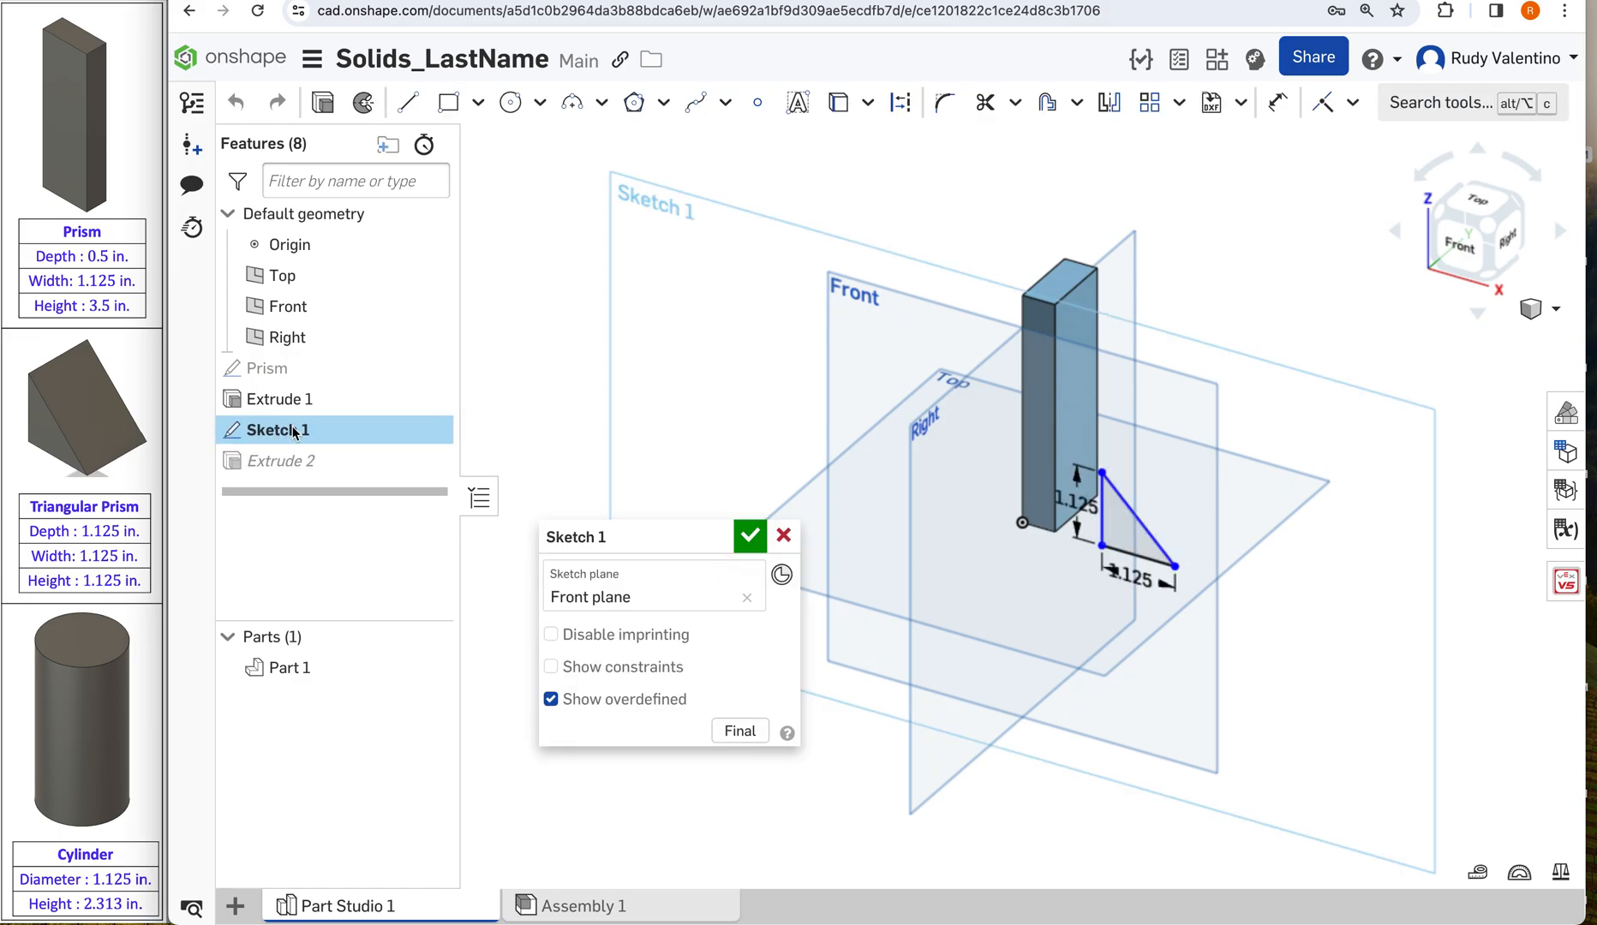
left_click(717, 537)
type("Triangular Prism")
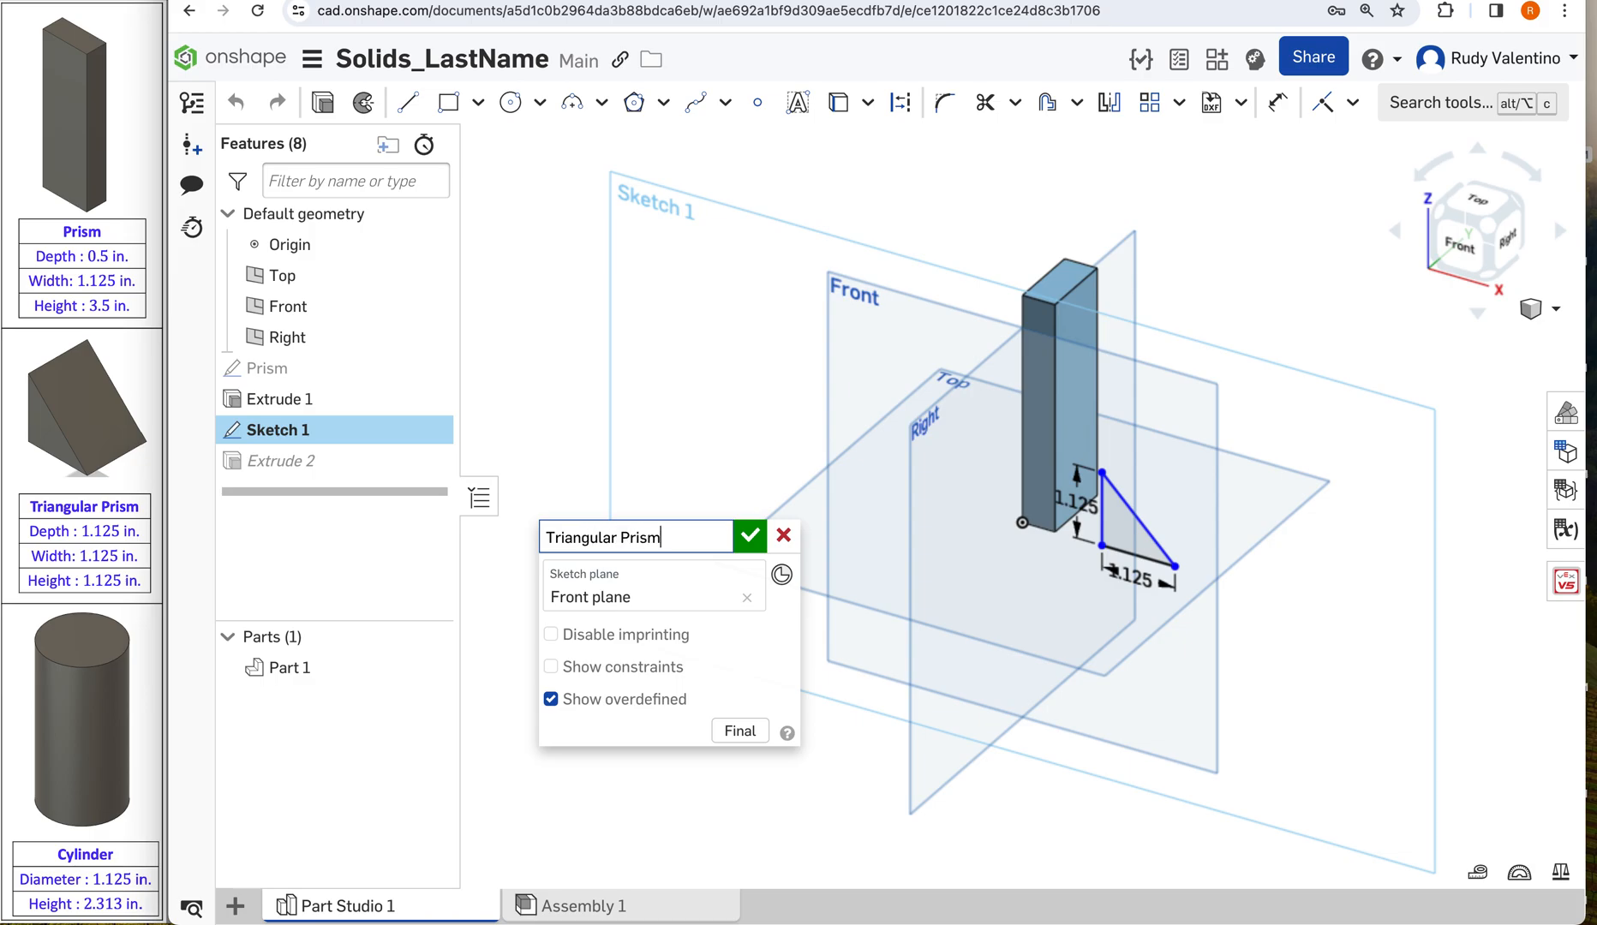
left_click(749, 537)
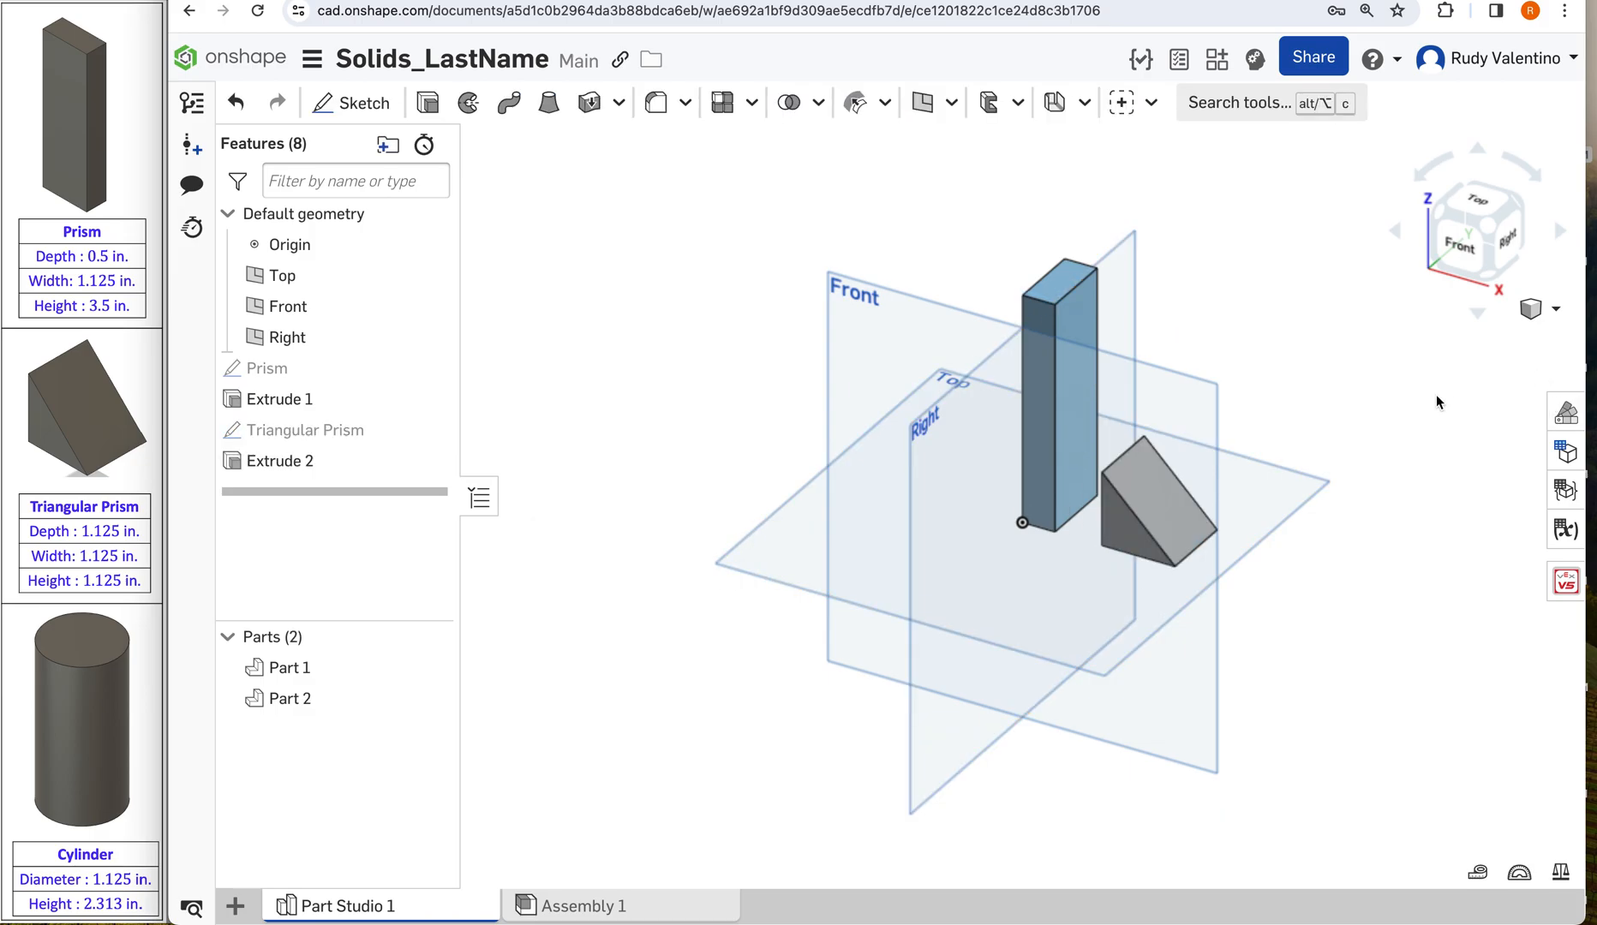
left_click(282, 668)
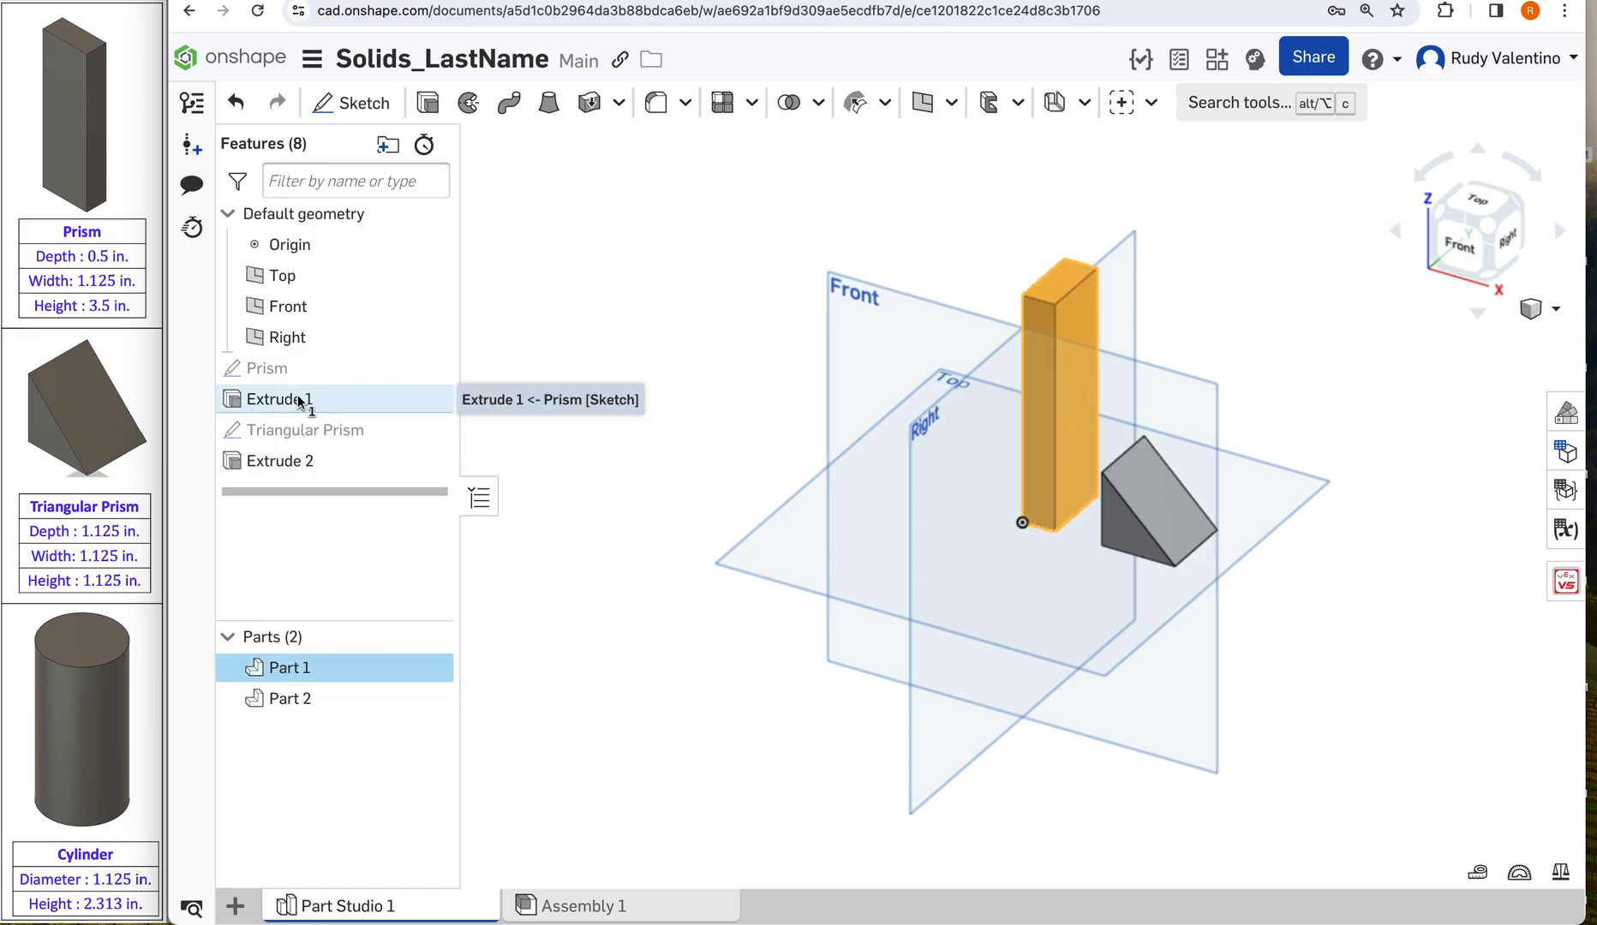
left_click(309, 698)
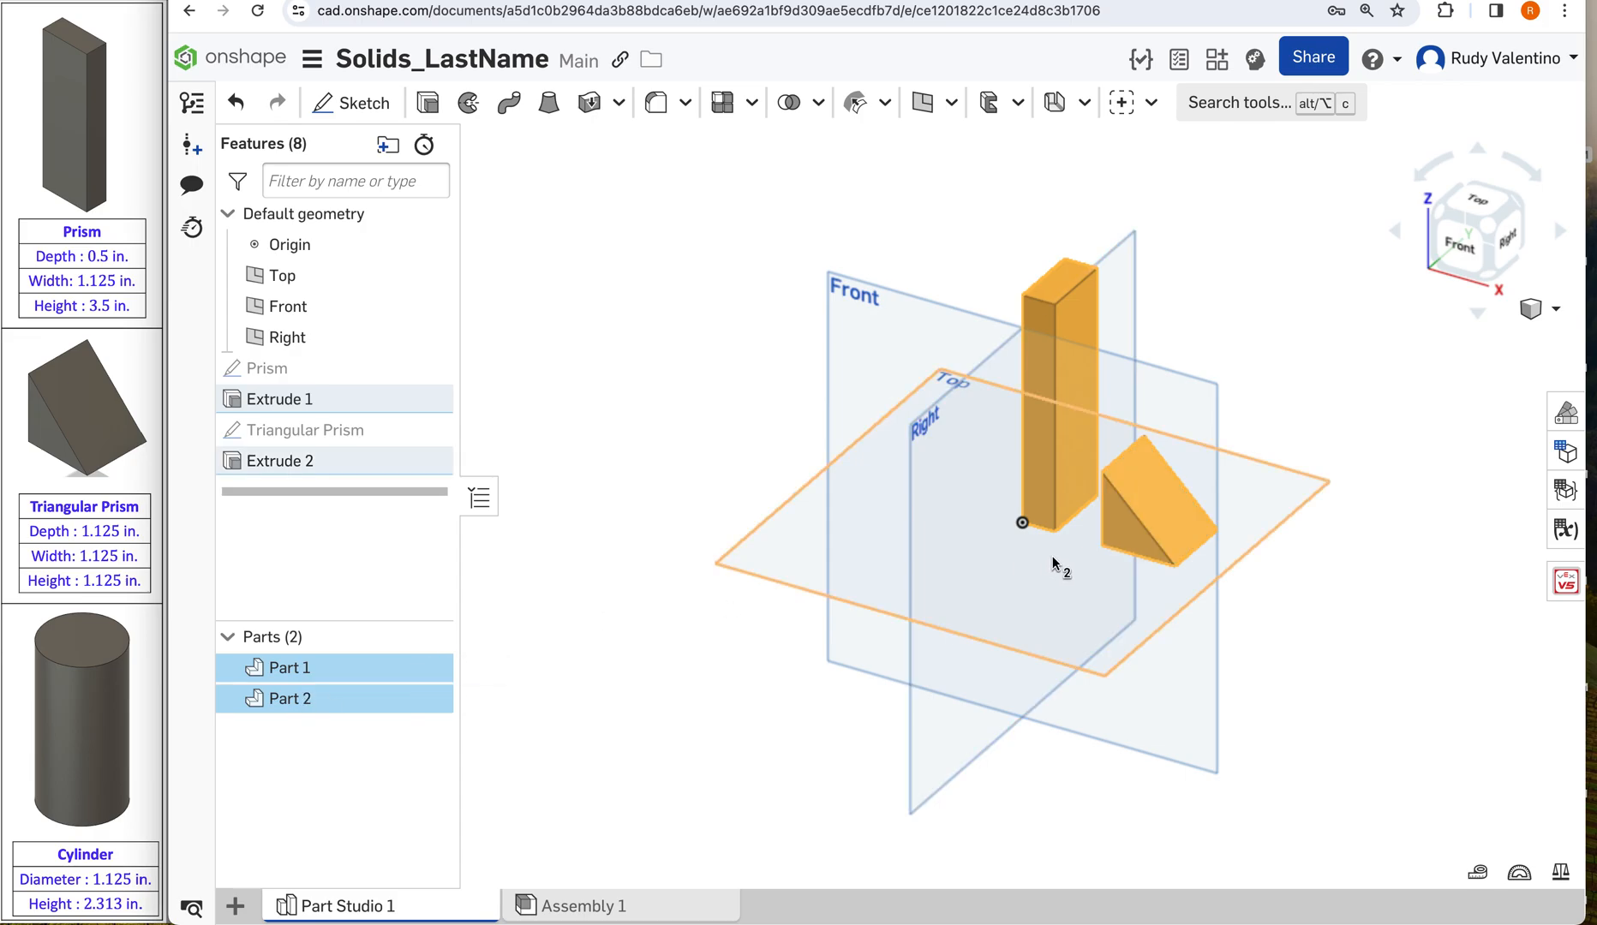
left_click(272, 668)
left_click(1257, 405)
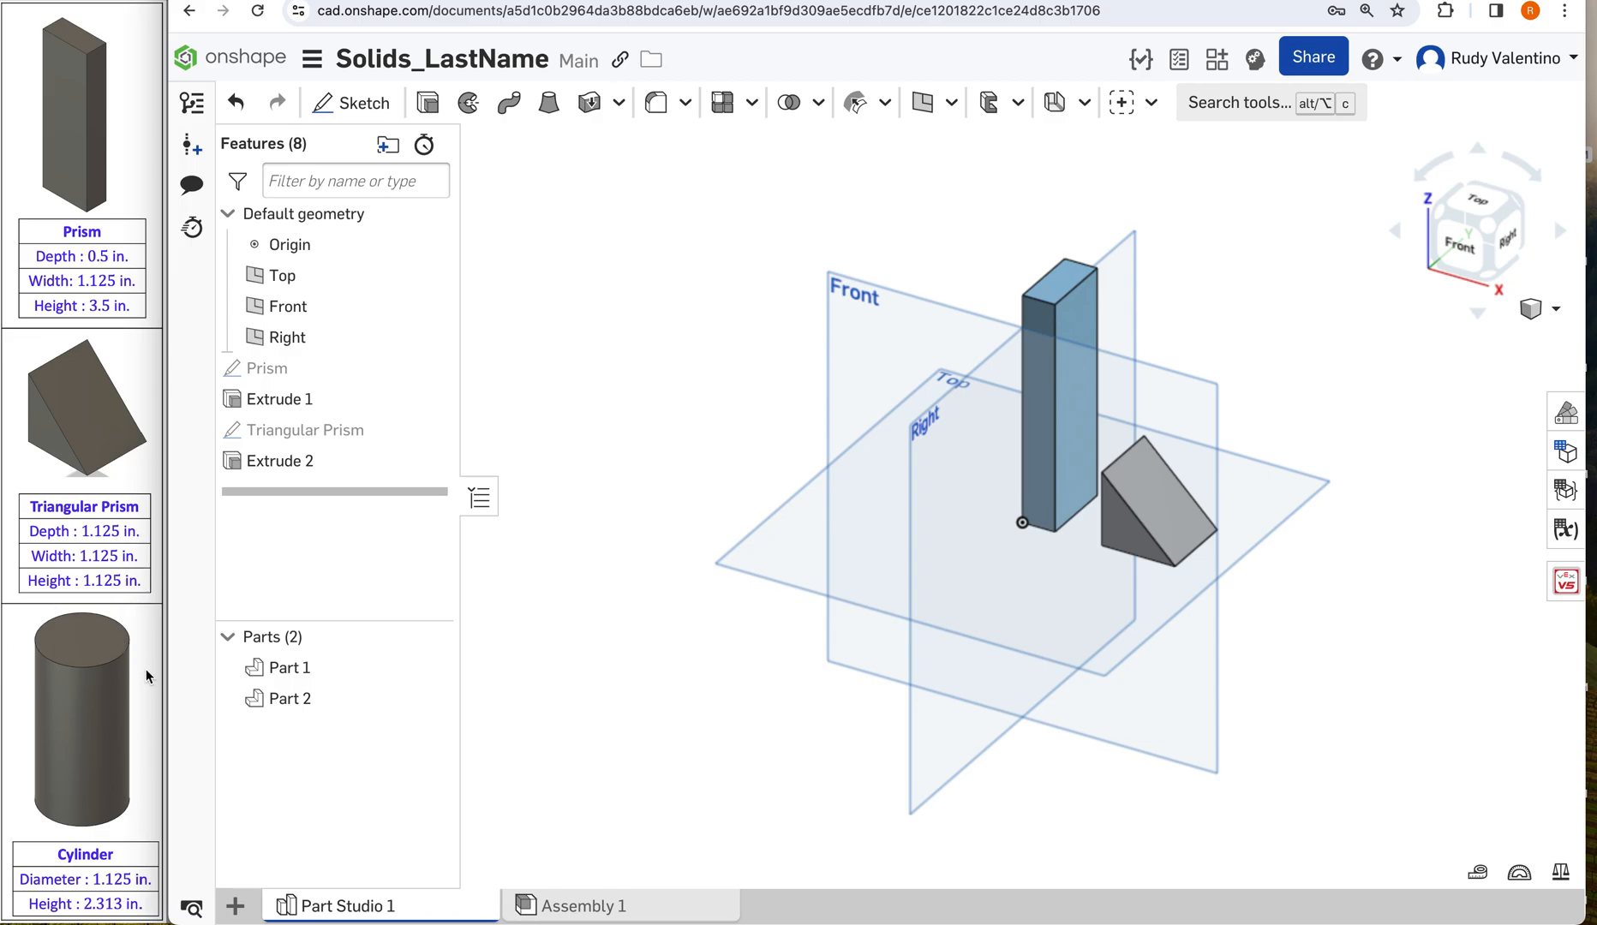
Step: Start a new sketch on the Top plane, viewed straight on from above
left_click(350, 103)
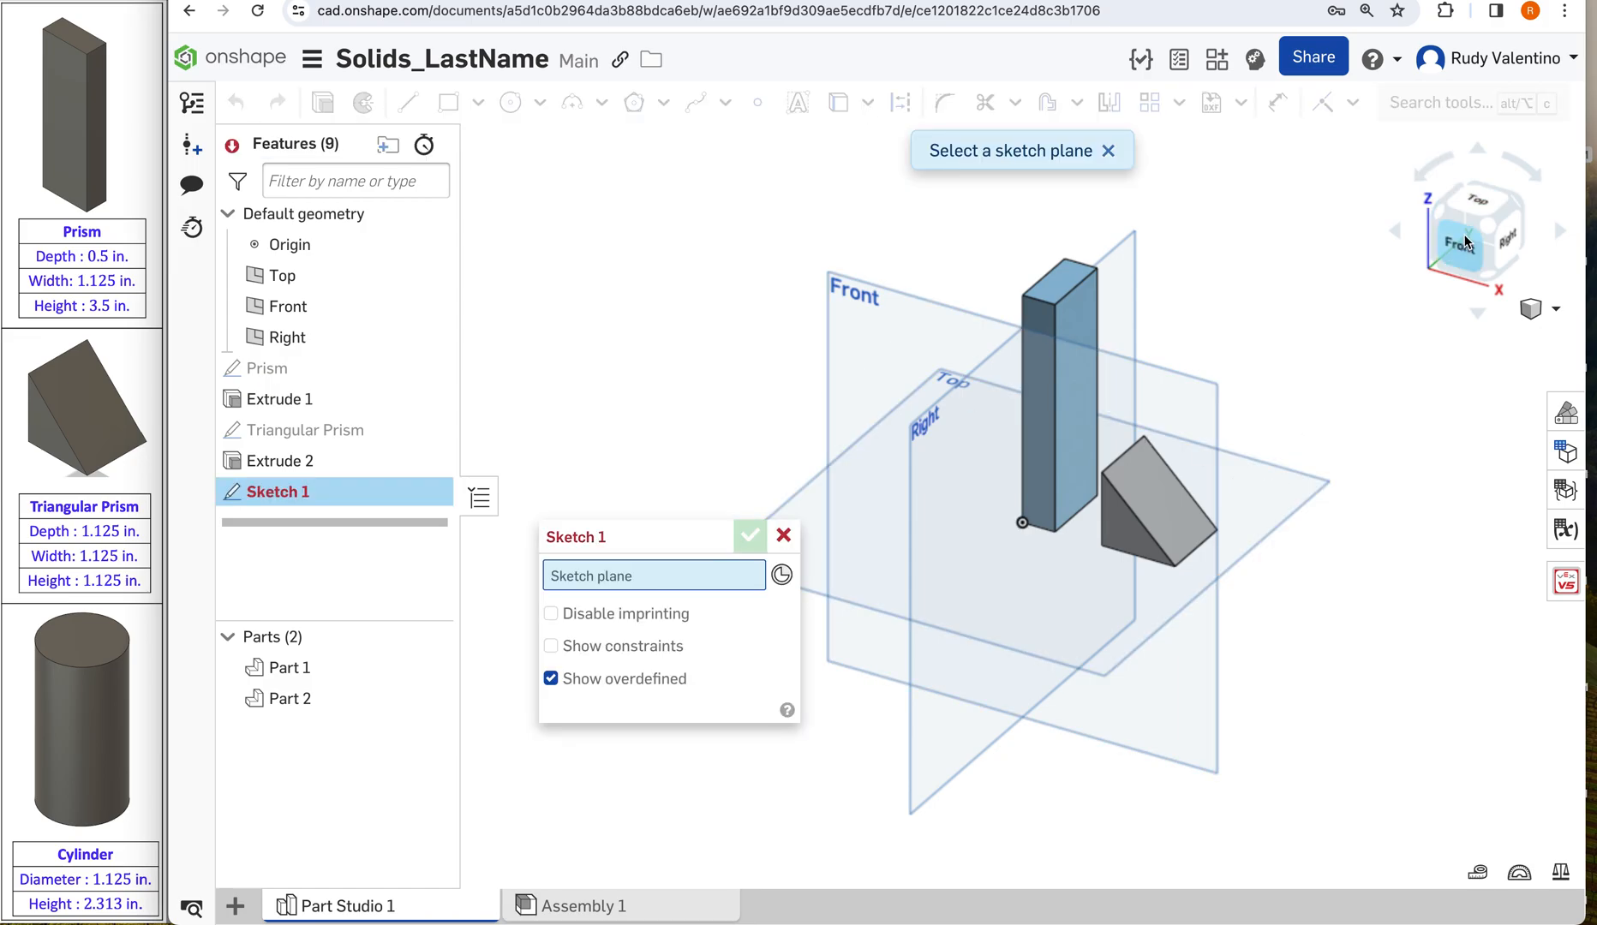
left_click(1271, 495)
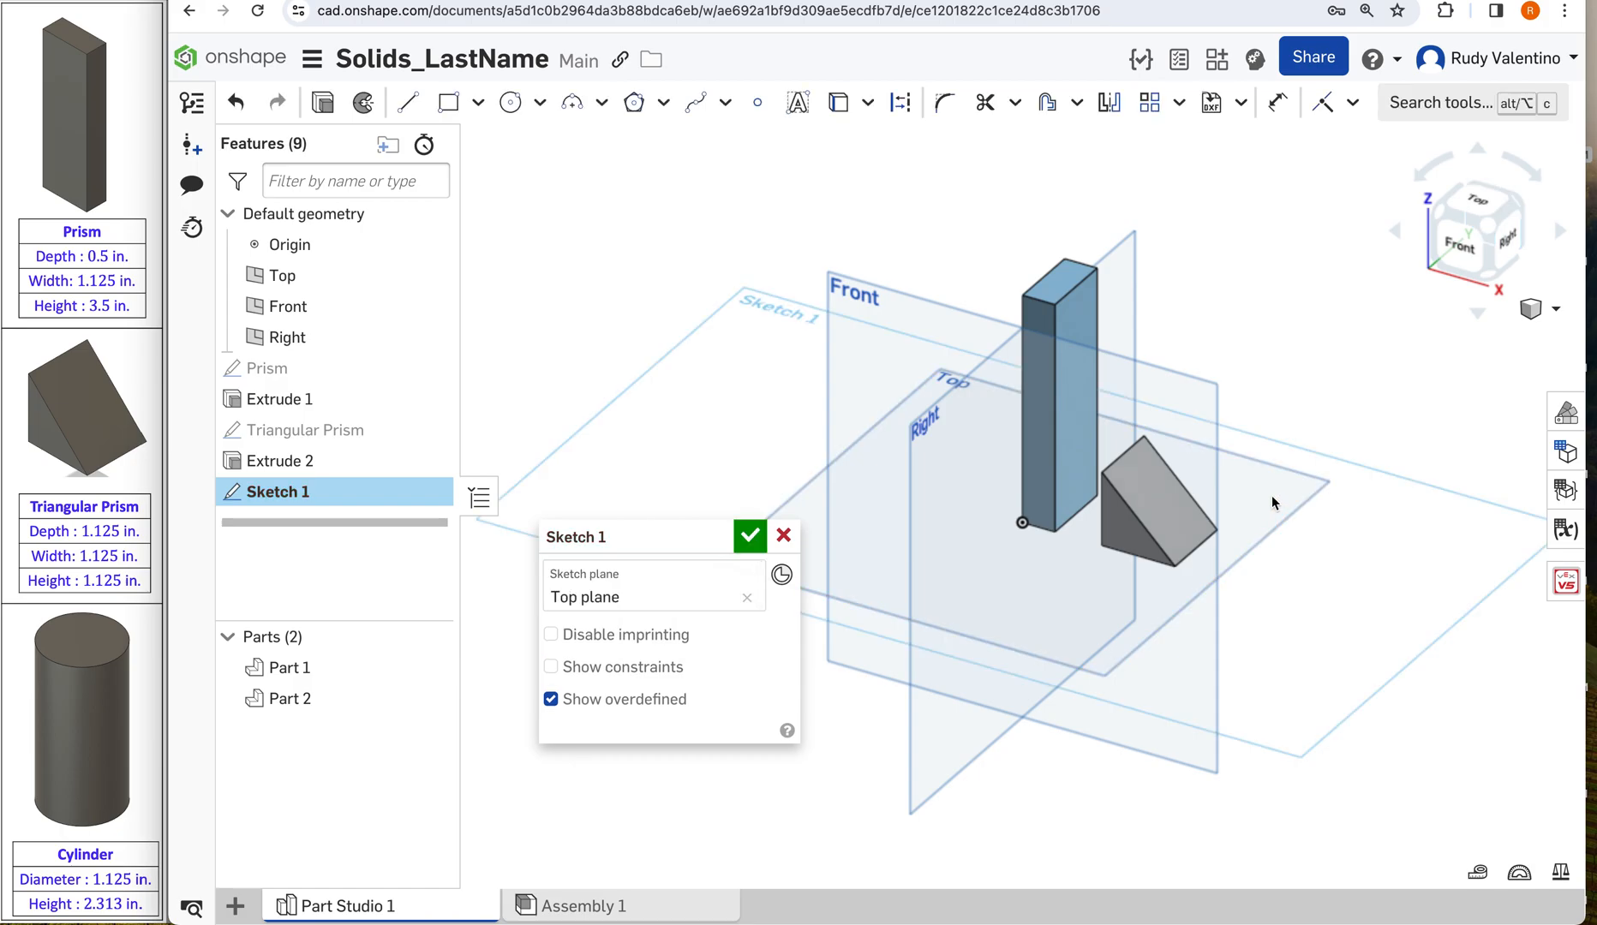
left_click(1475, 202)
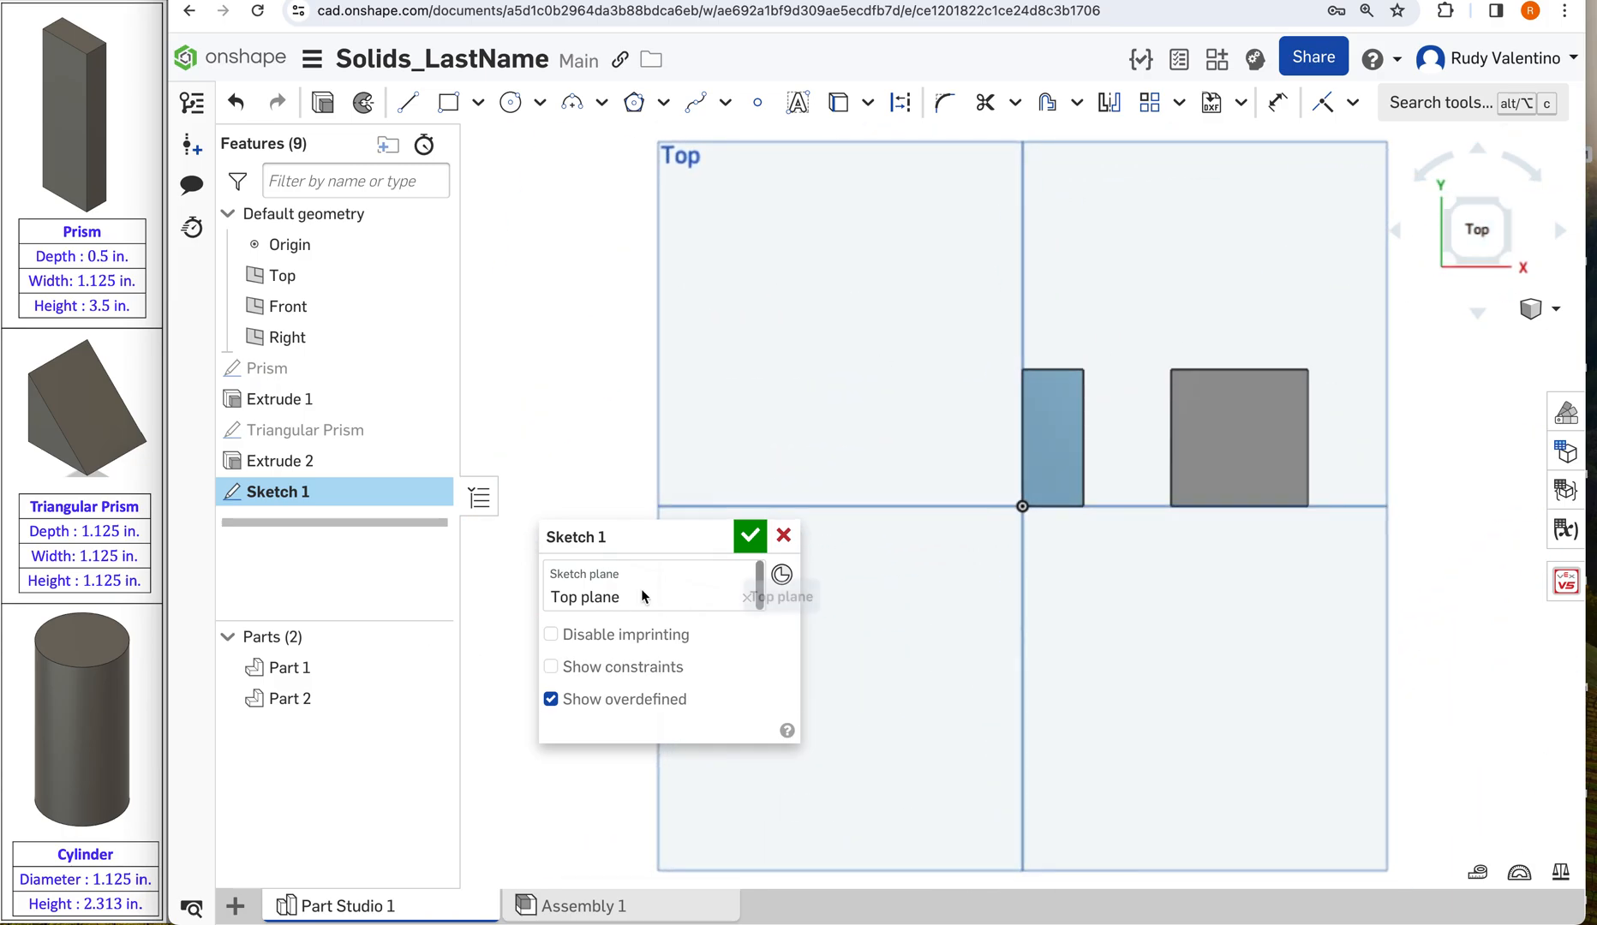
left_click(751, 537)
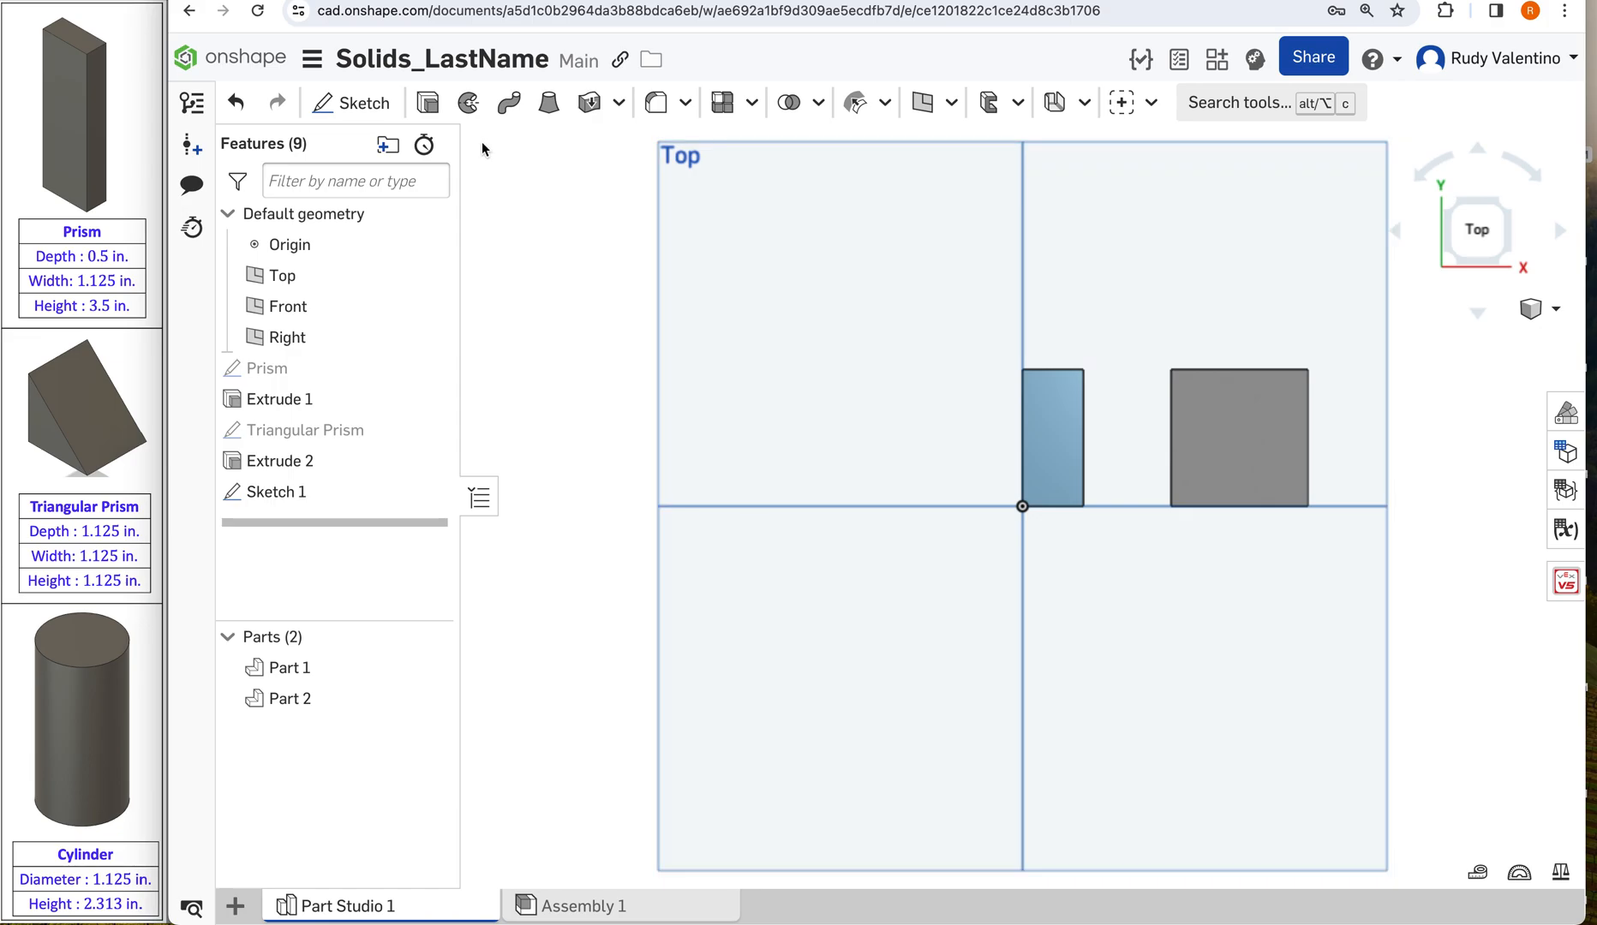
left_click(378, 109)
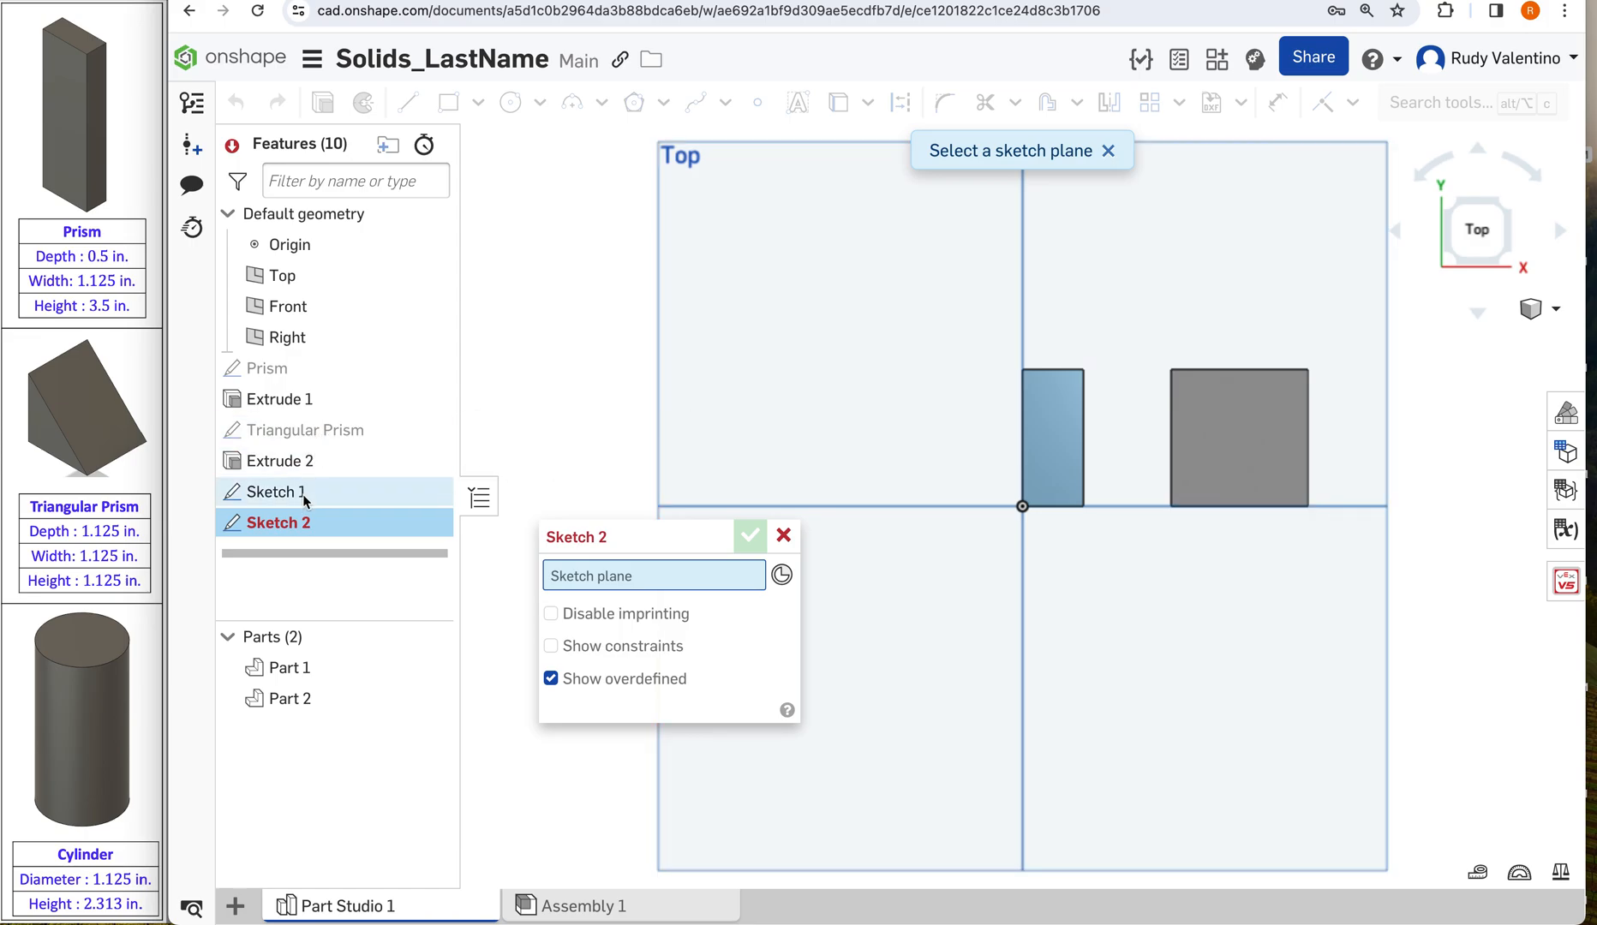
key("Escape")
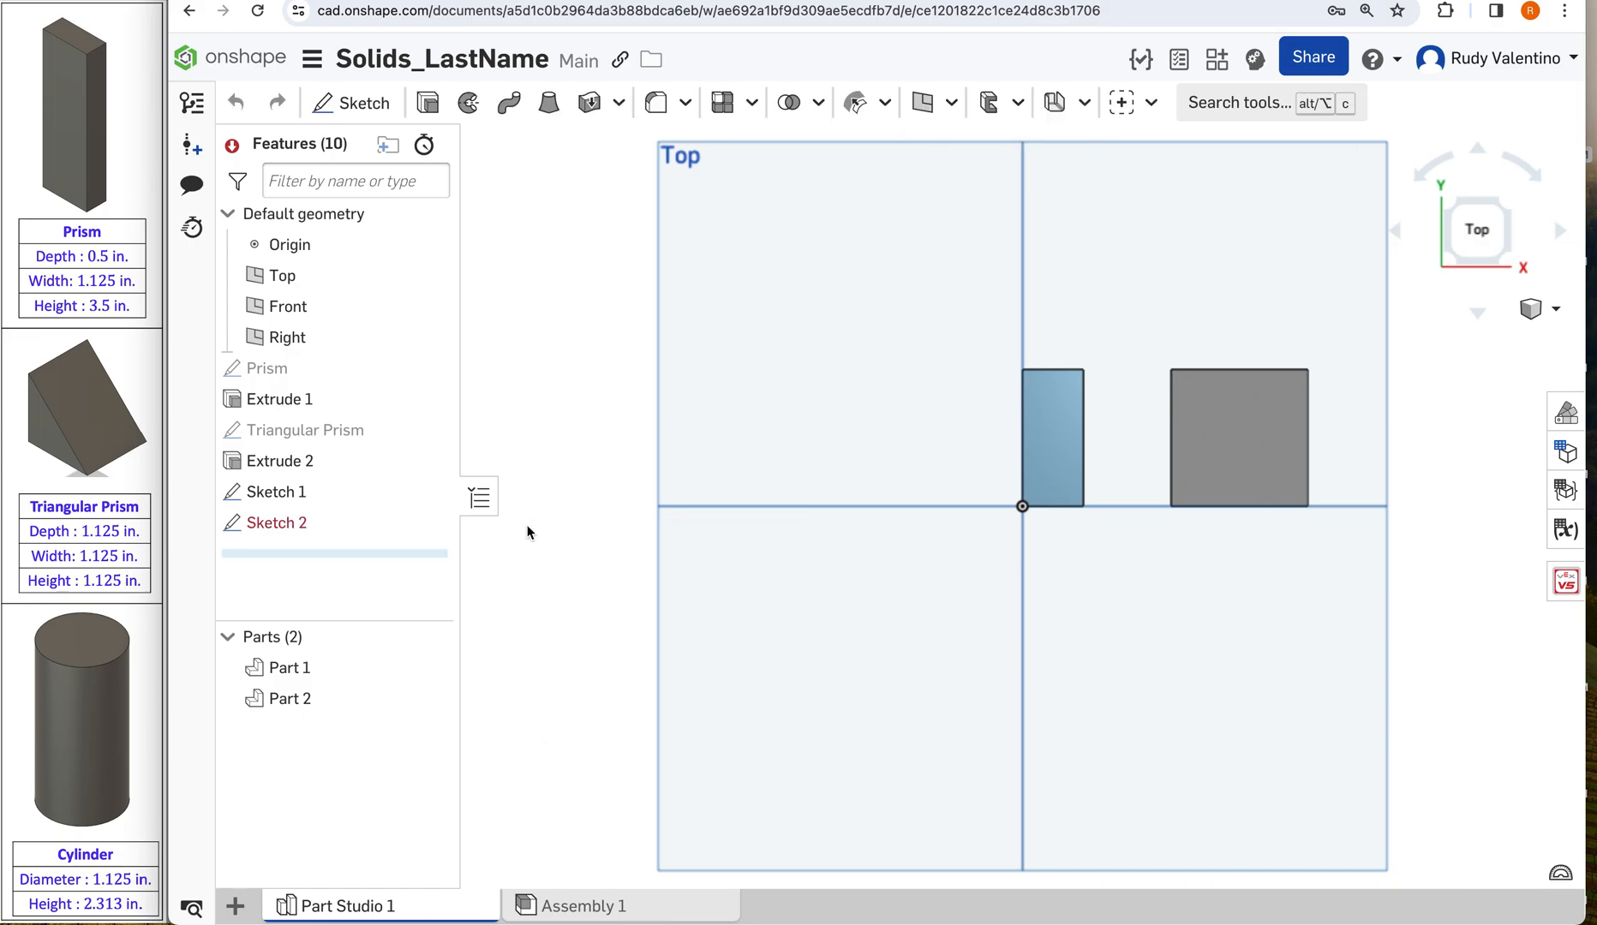
double_click(281, 495)
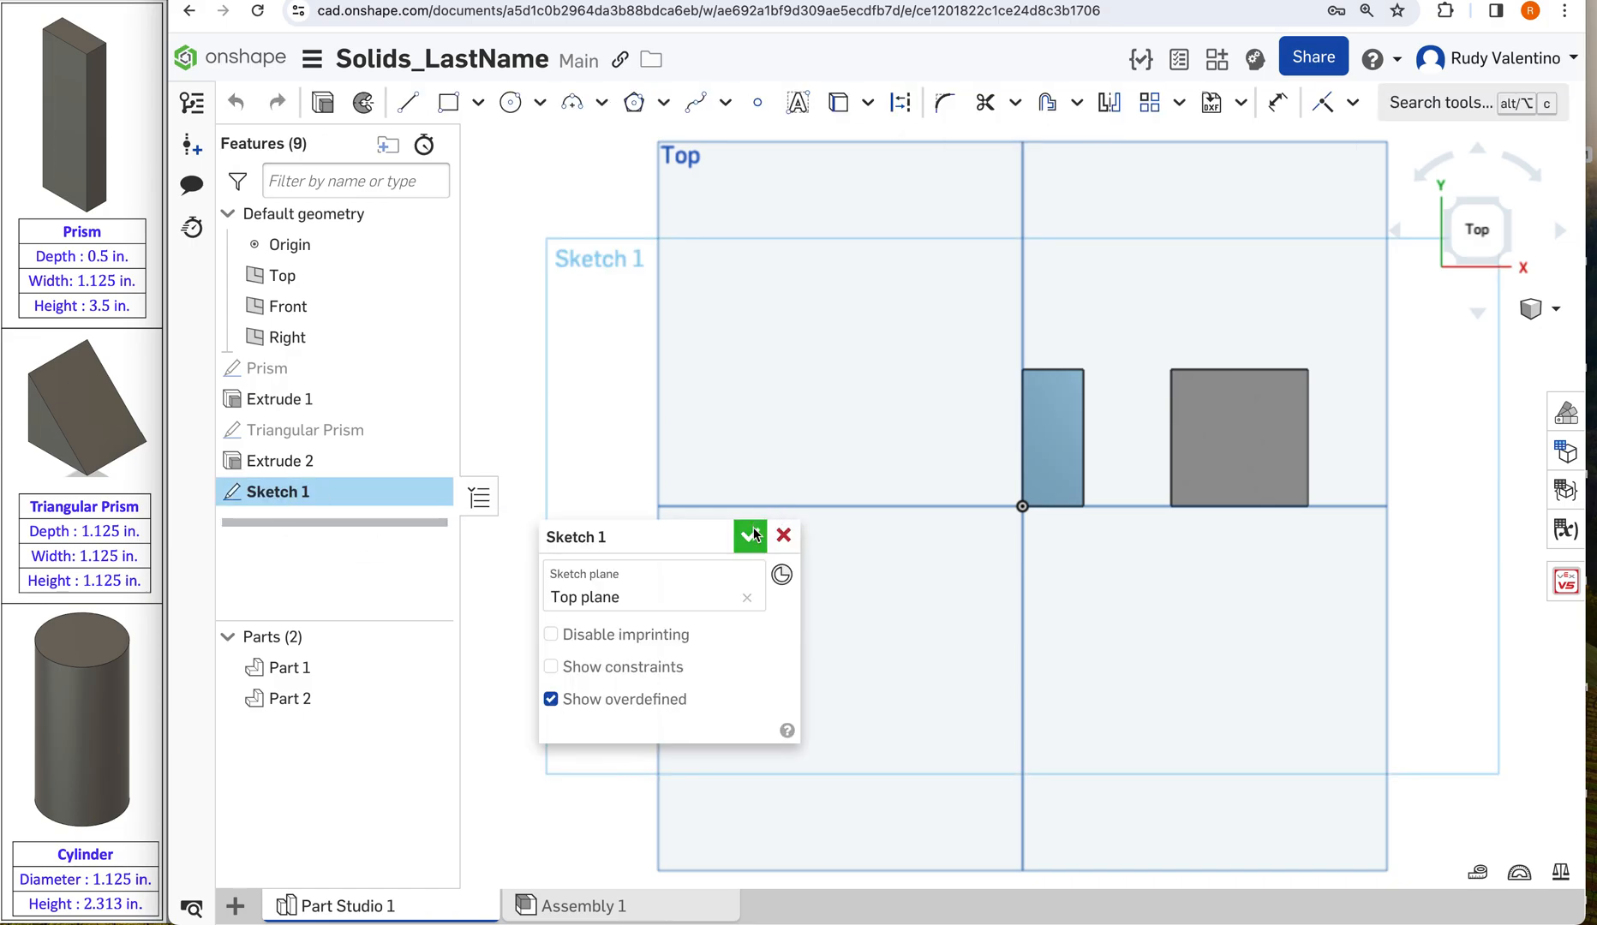
Step: Draw a center point circle of 1.125 in diameter, centered on the horizontal axis on the negative X side of the prism
left_click_drag(686, 537, 665, 208)
left_click_drag(700, 454, 705, 684)
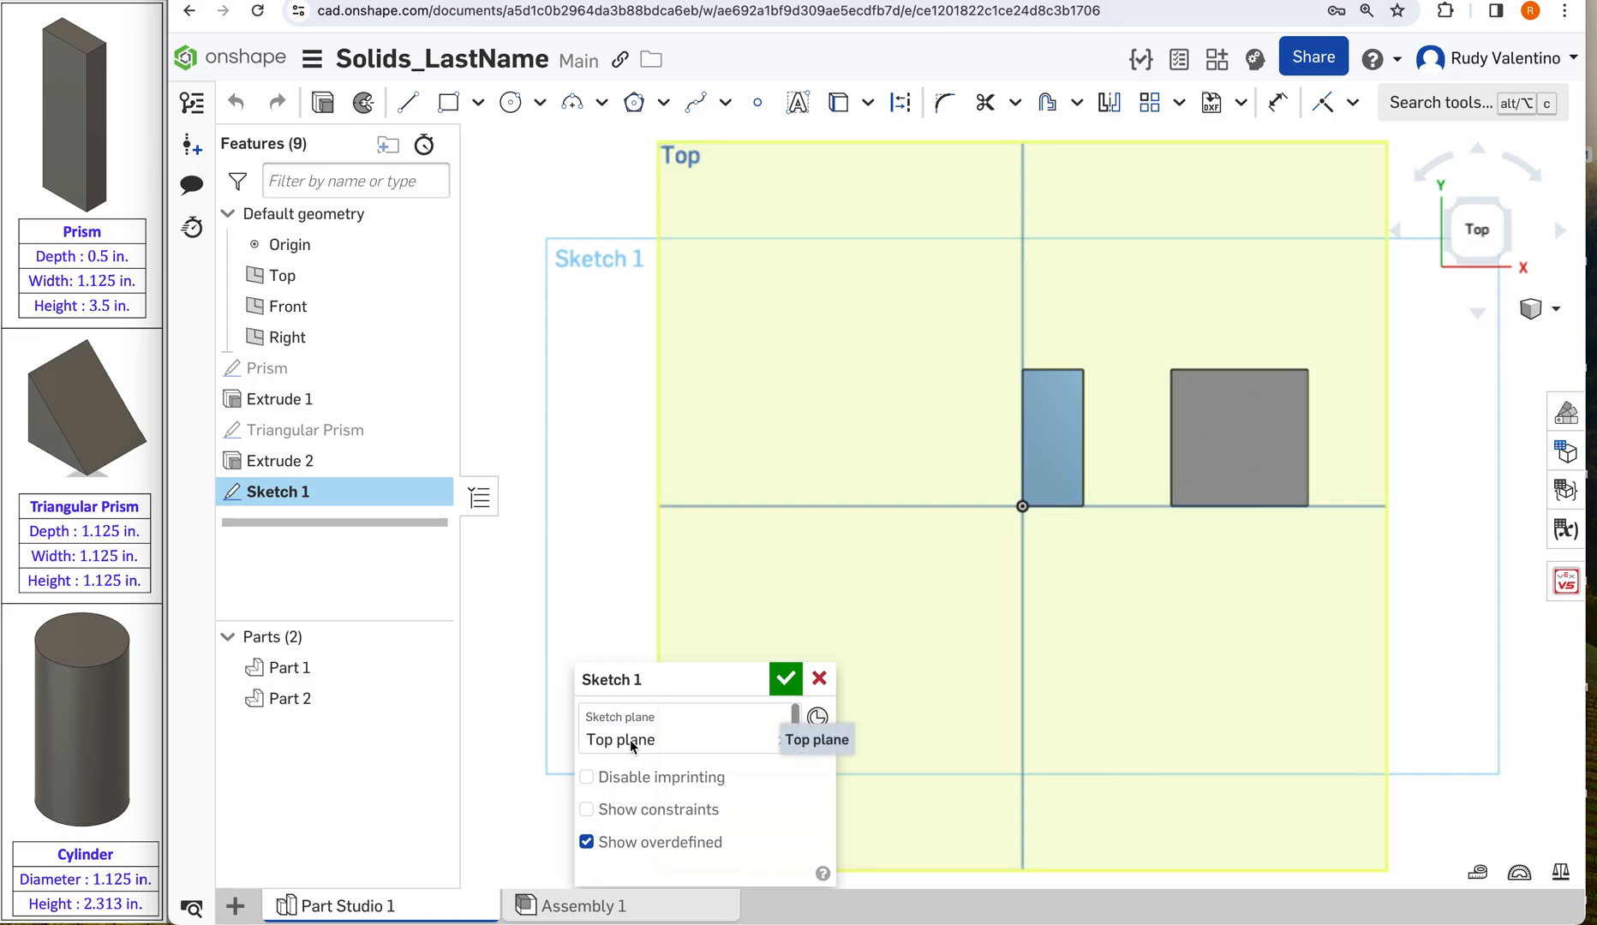
left_click(539, 104)
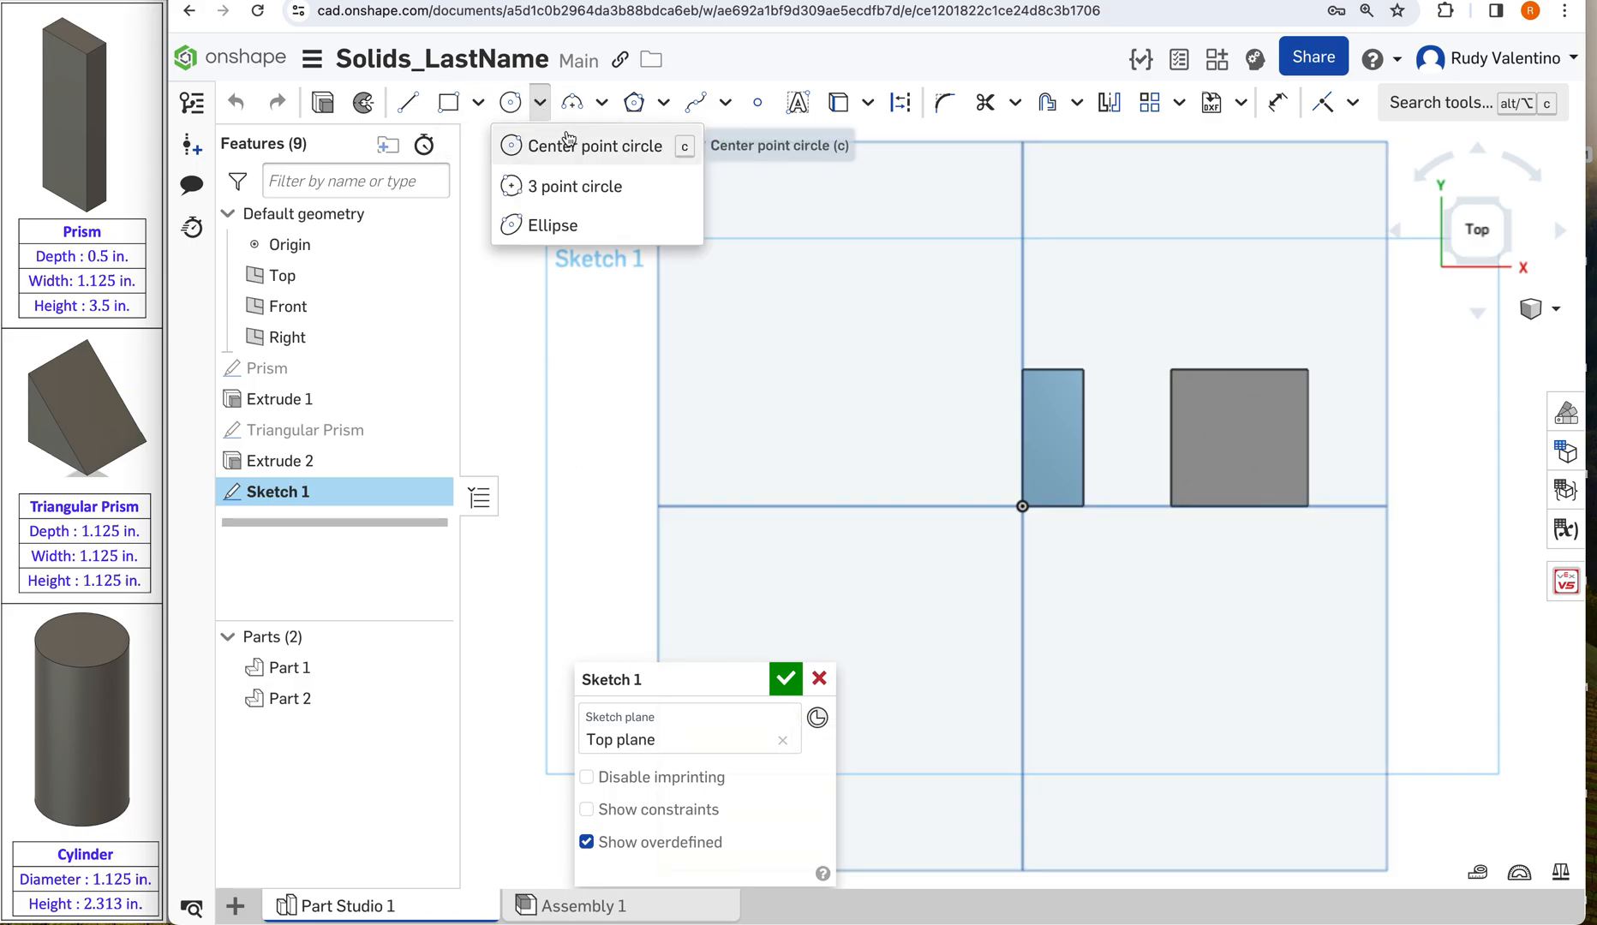
left_click(515, 138)
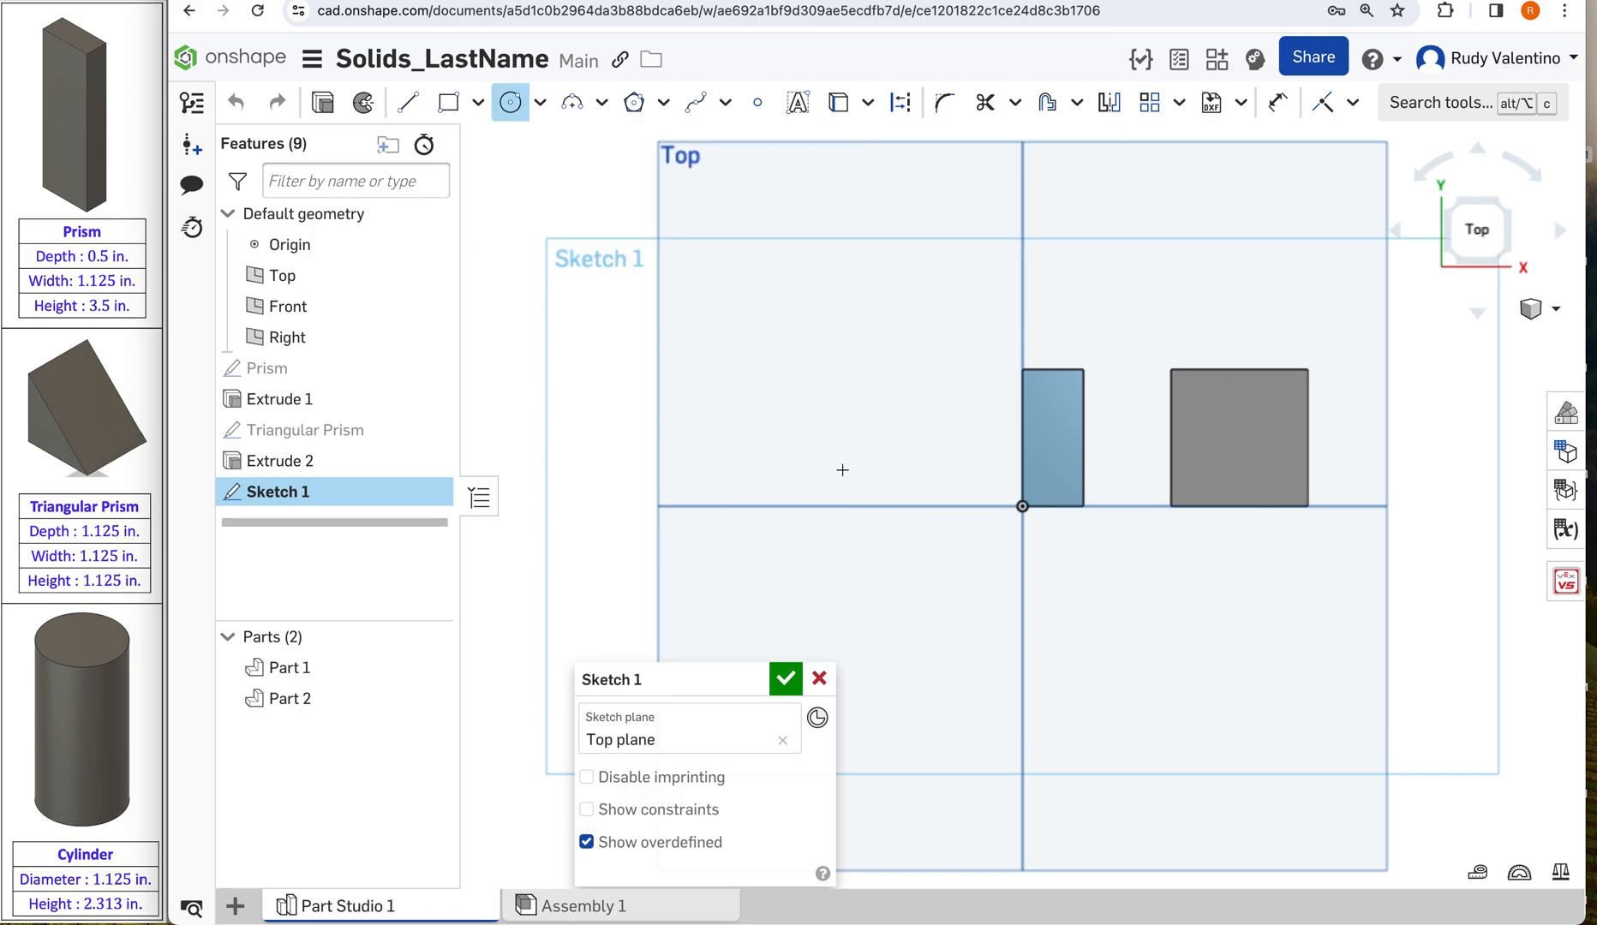
left_click(847, 507)
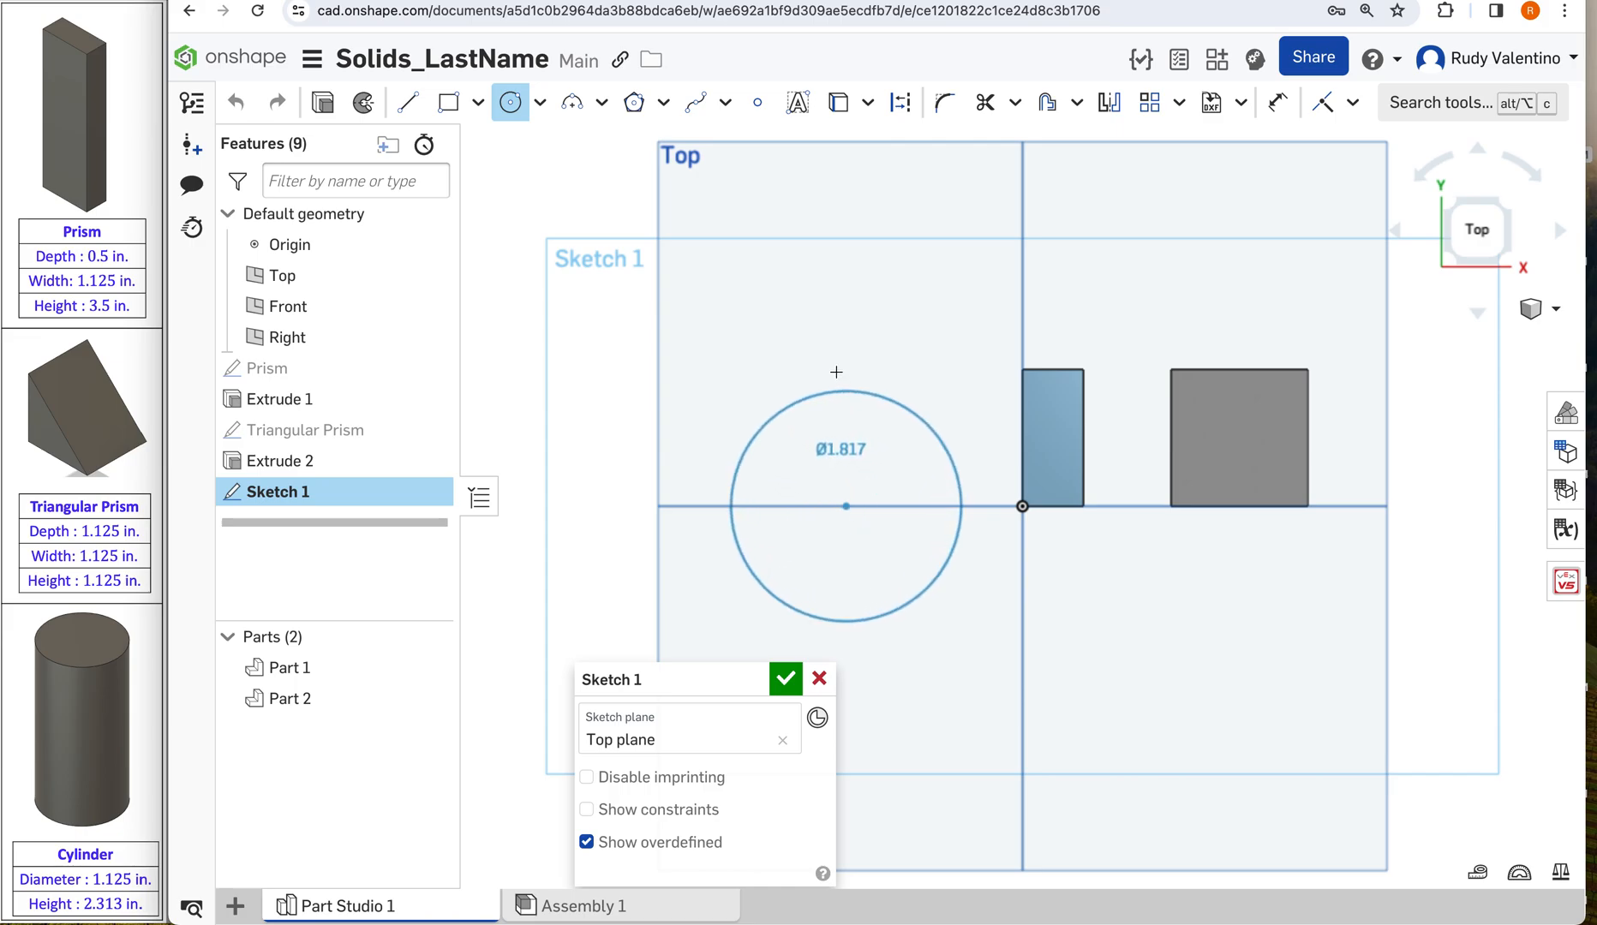
left_click(841, 293)
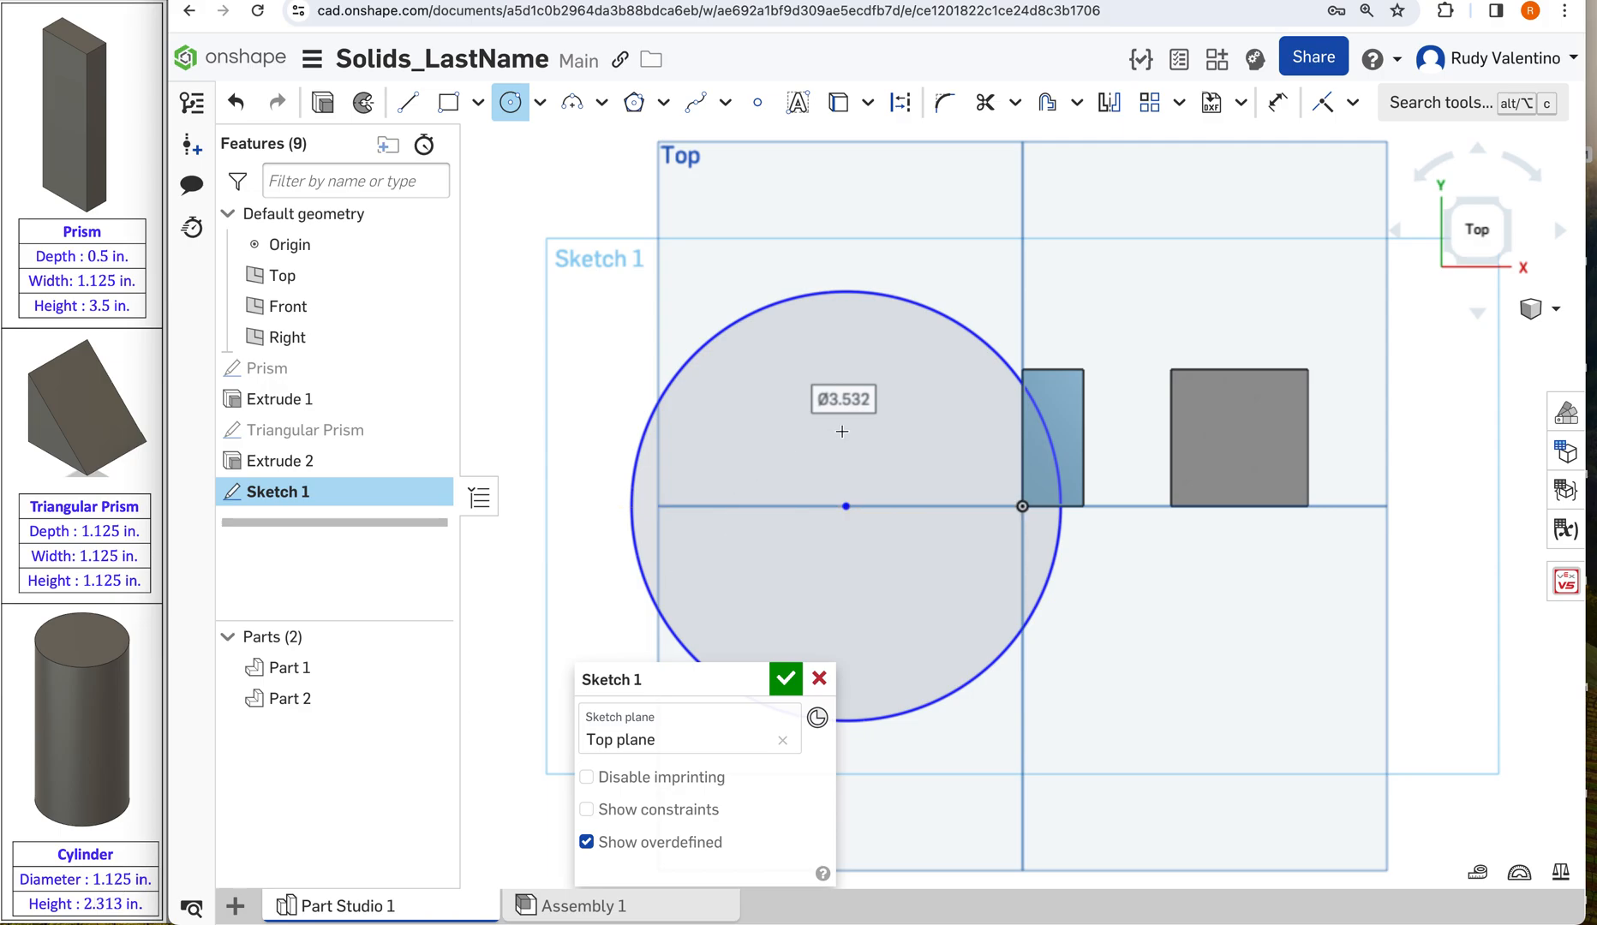
type("1.125")
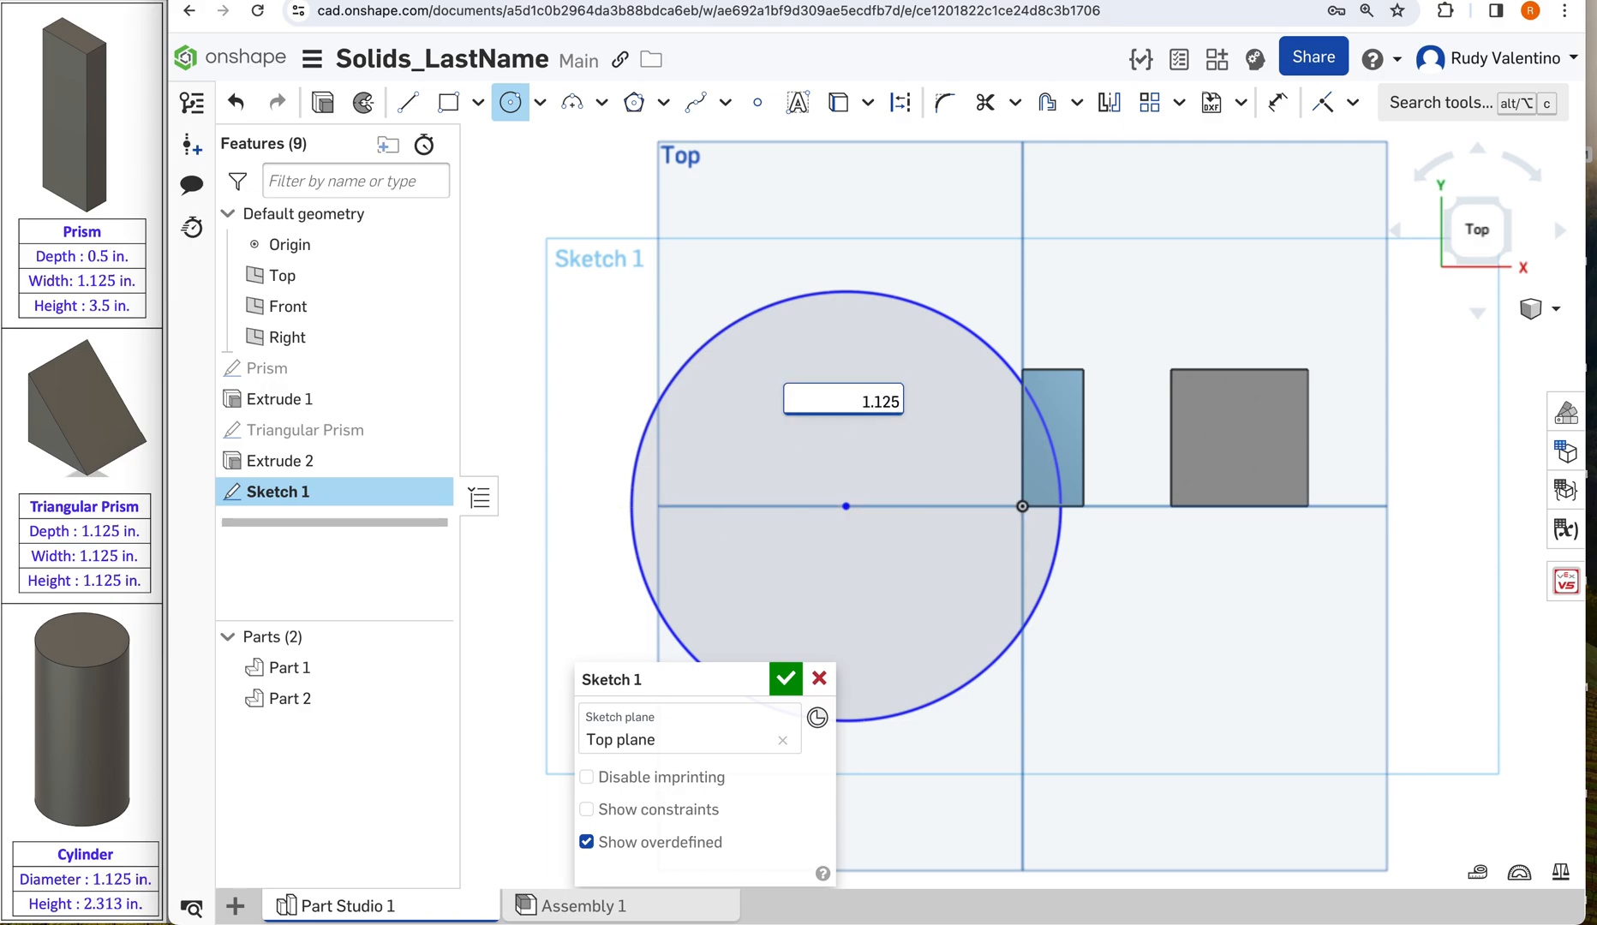
key("Return")
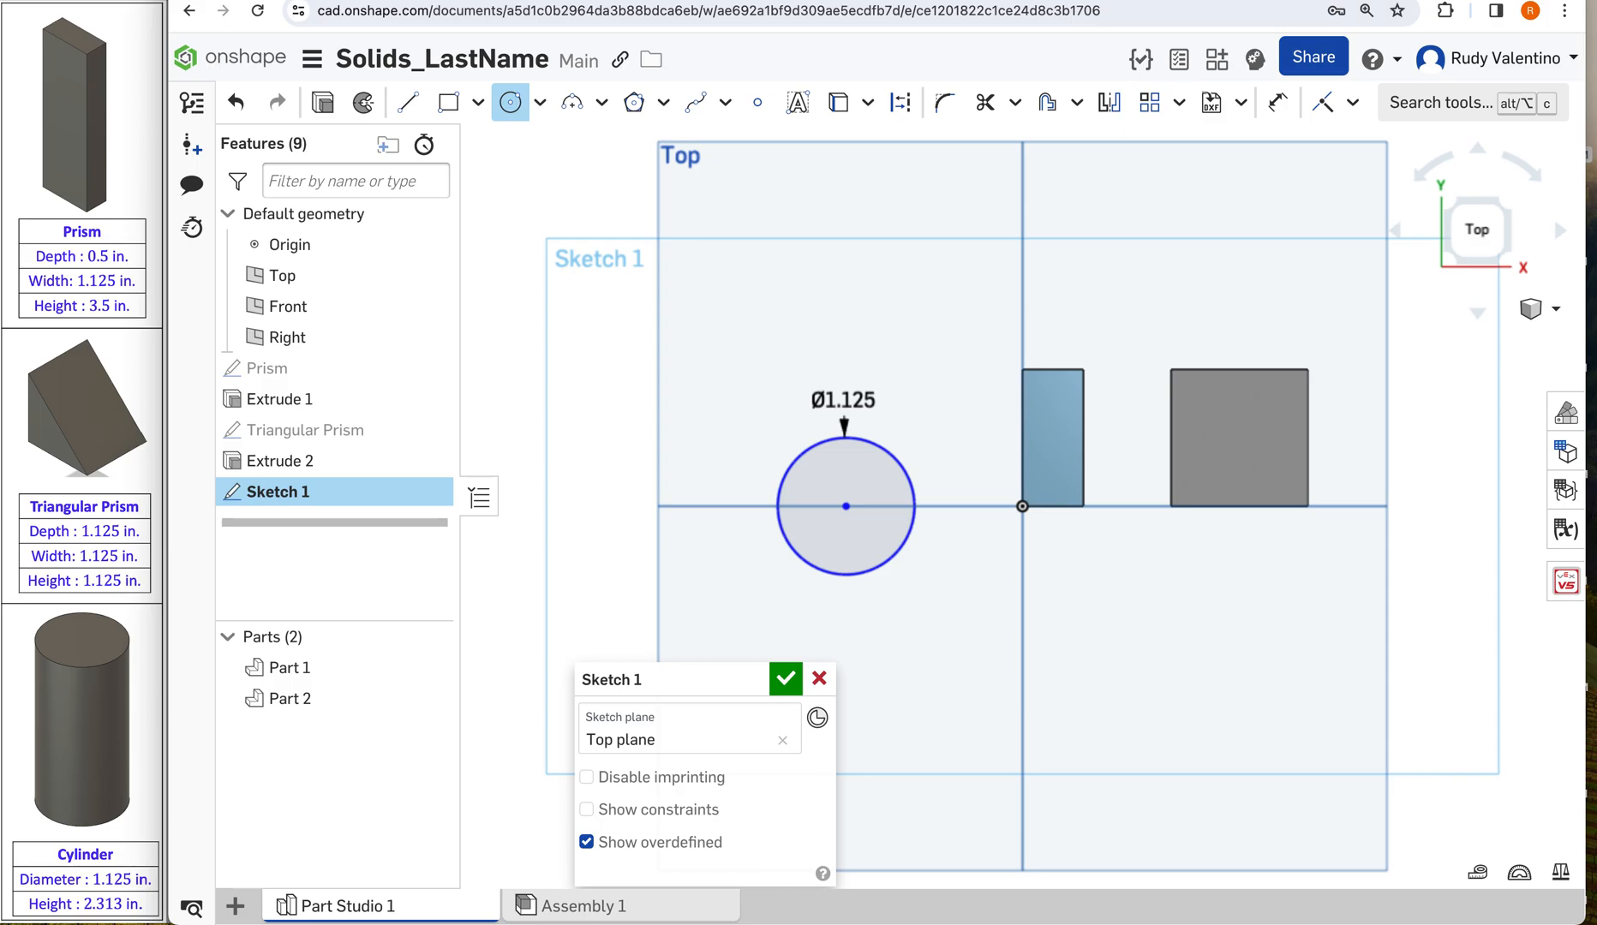
Step: Finish the circle's sketch and rename it to Cylinder
left_click(784, 679)
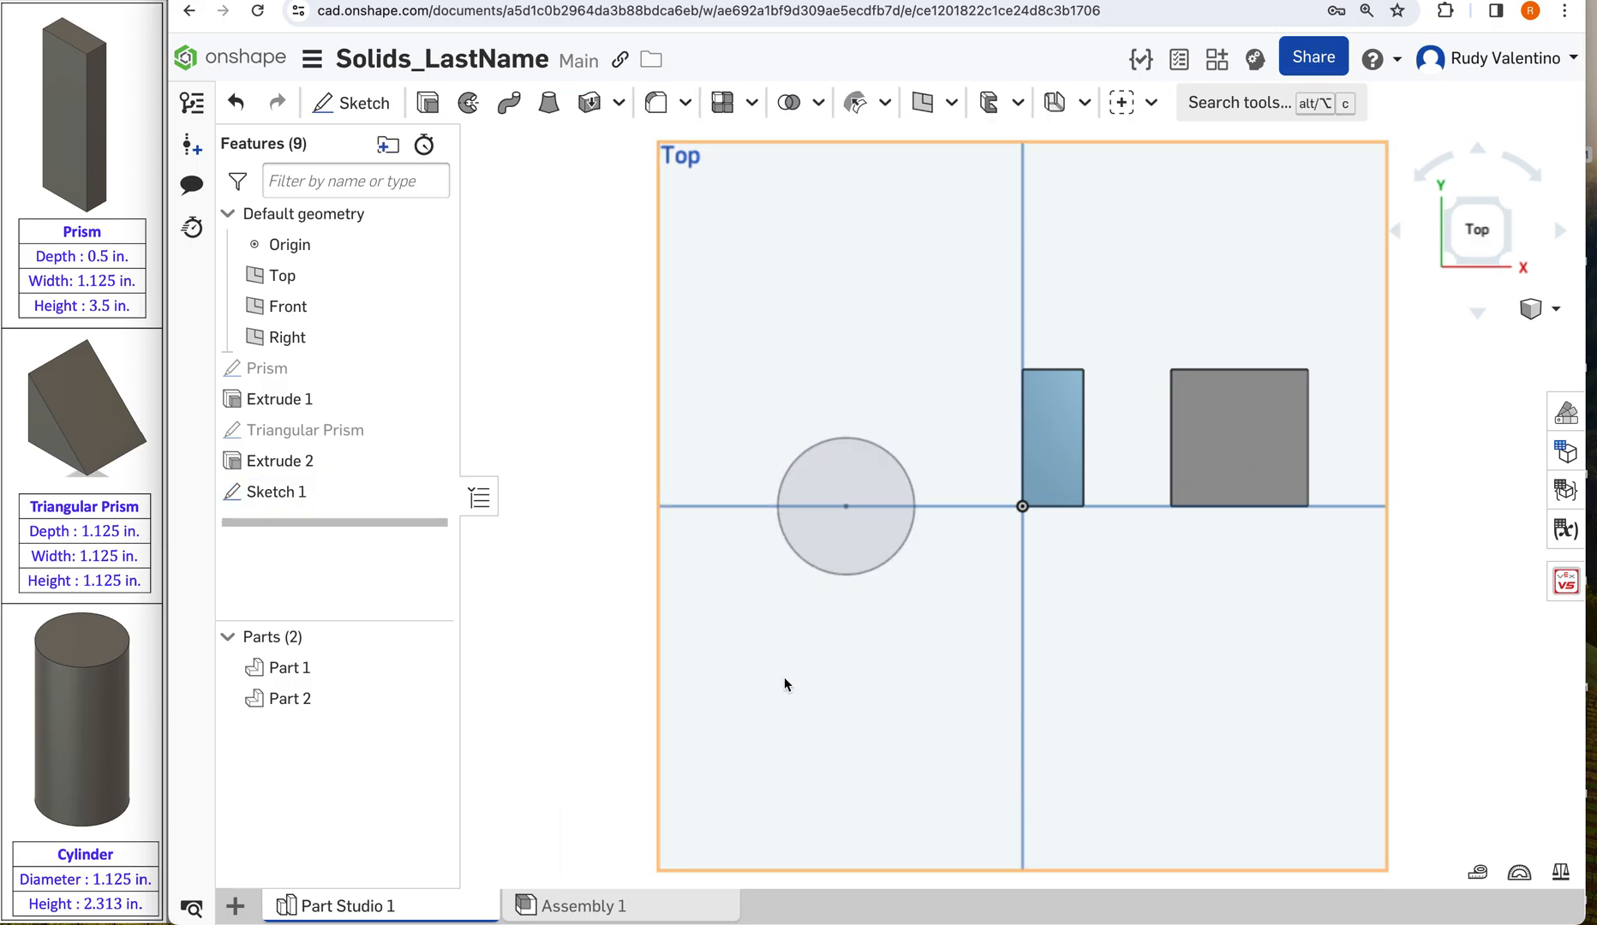
double_click(297, 495)
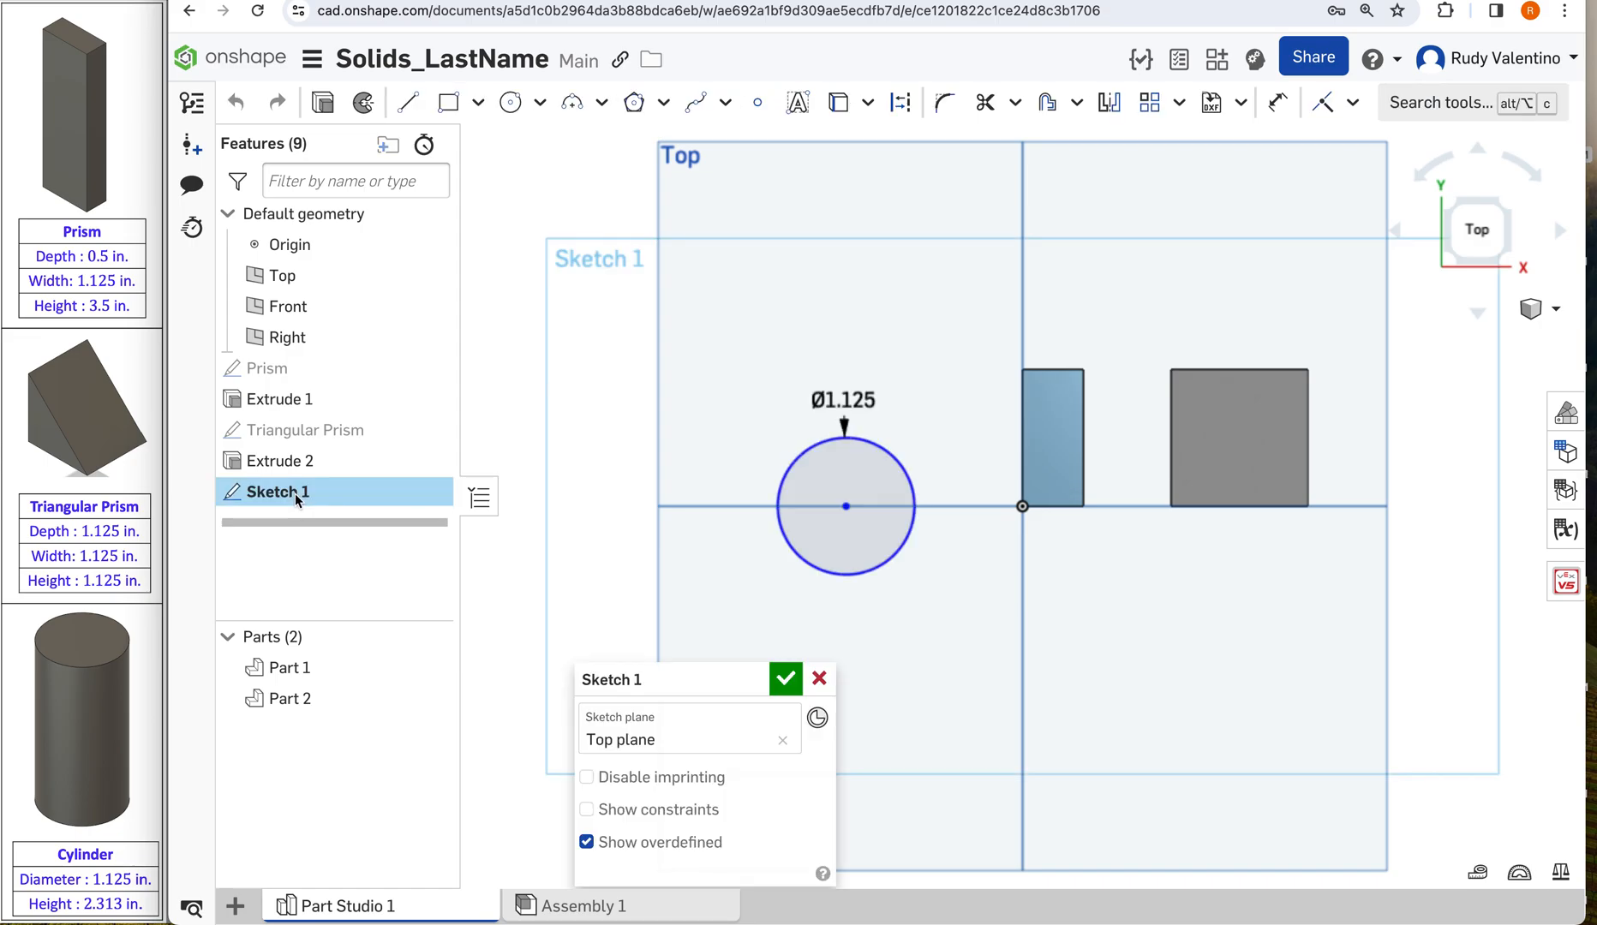
left_click(752, 682)
type("Cylinder")
key("Return")
left_click(786, 679)
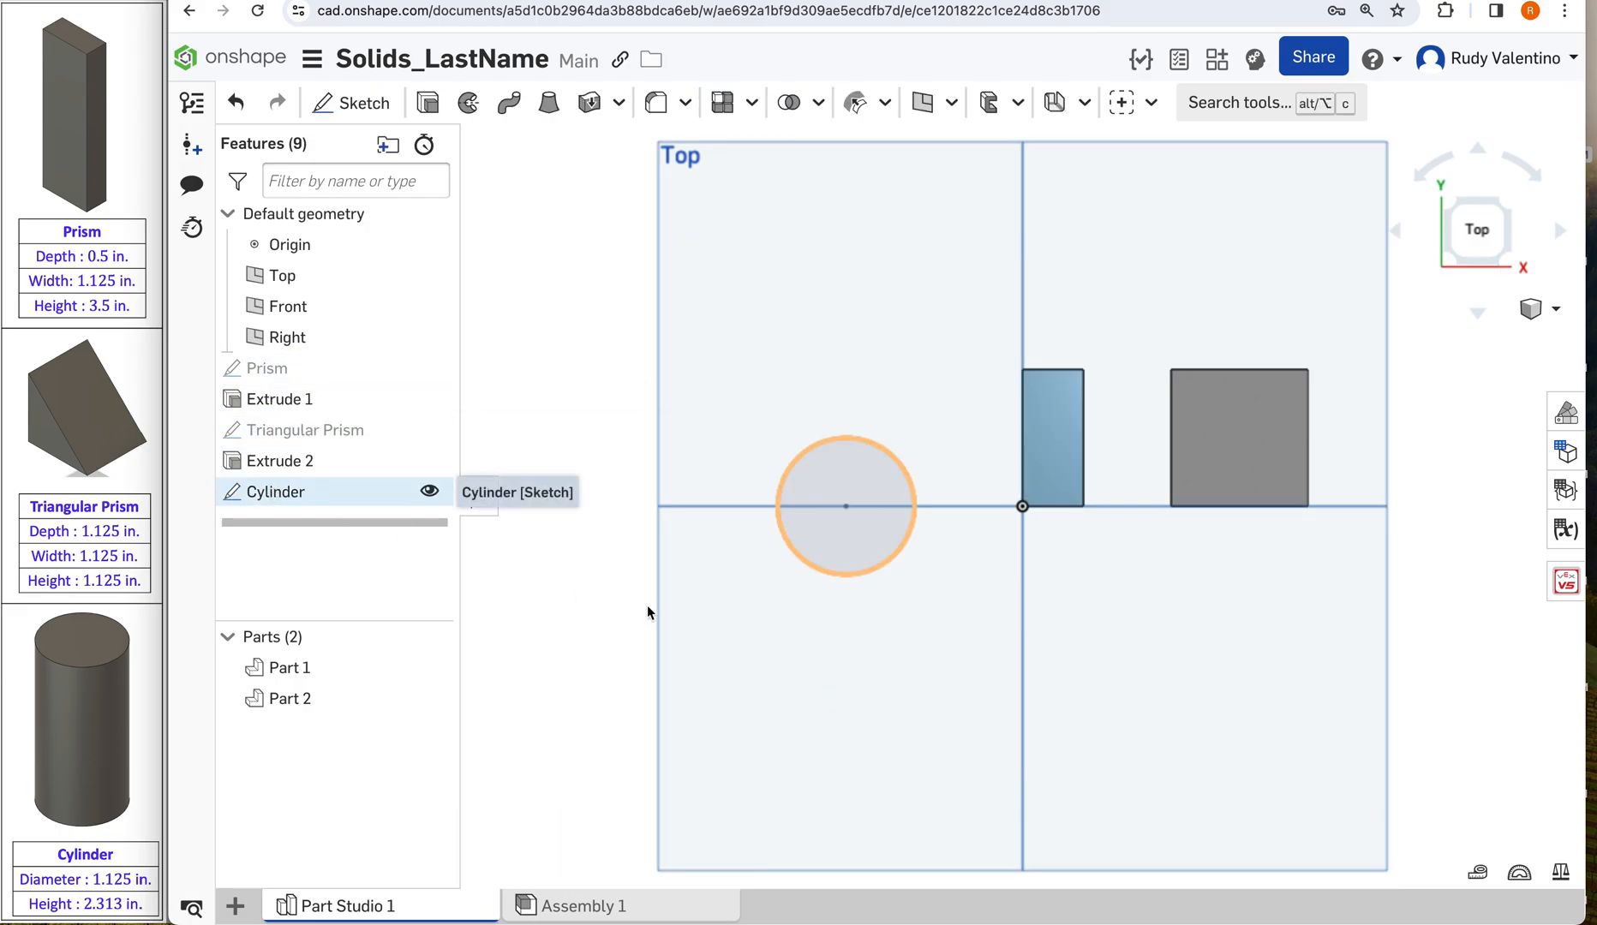
Step: Extrude the circle upward as a new solid with a blind depth of 2.313 in
left_click(1509, 213)
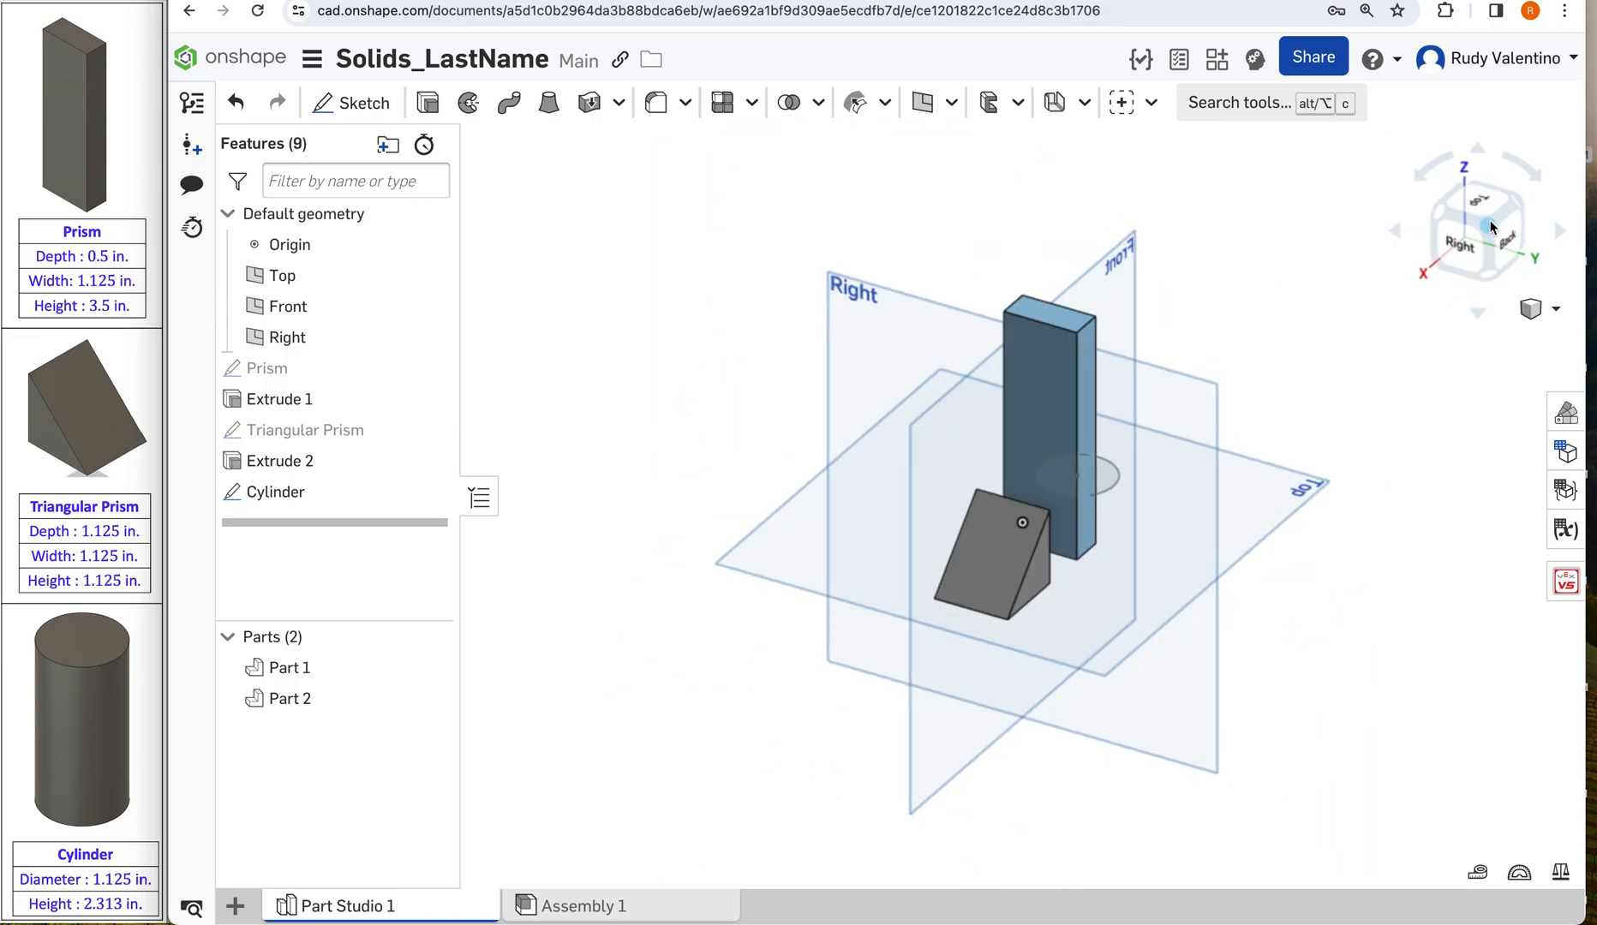
left_click(1442, 214)
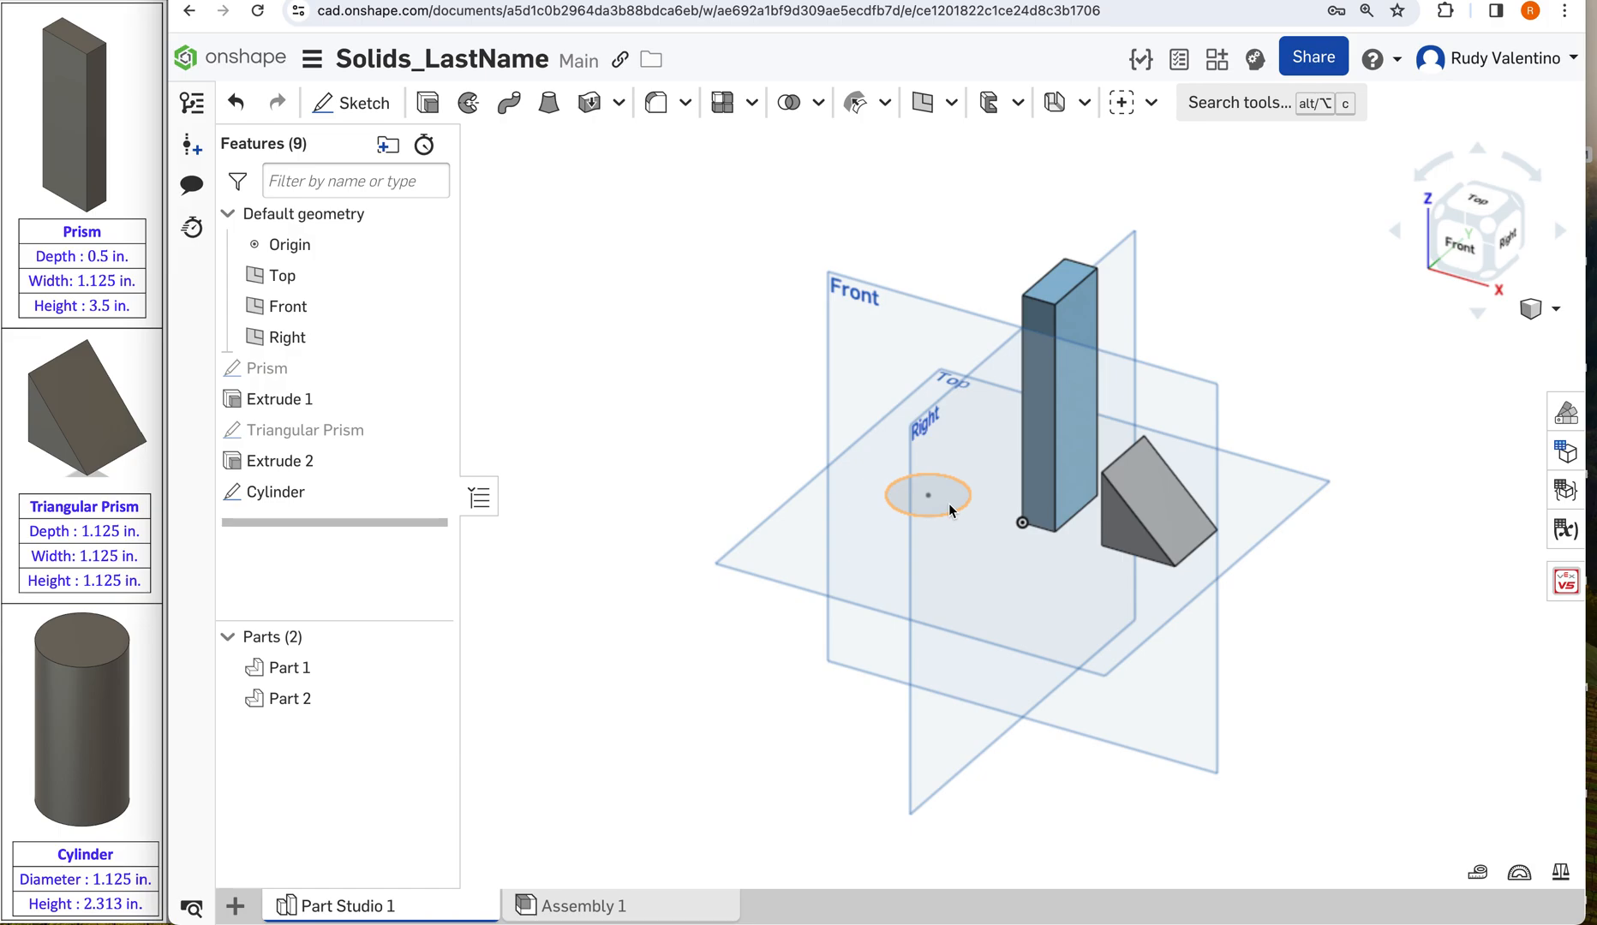
left_click(948, 503)
left_click(428, 105)
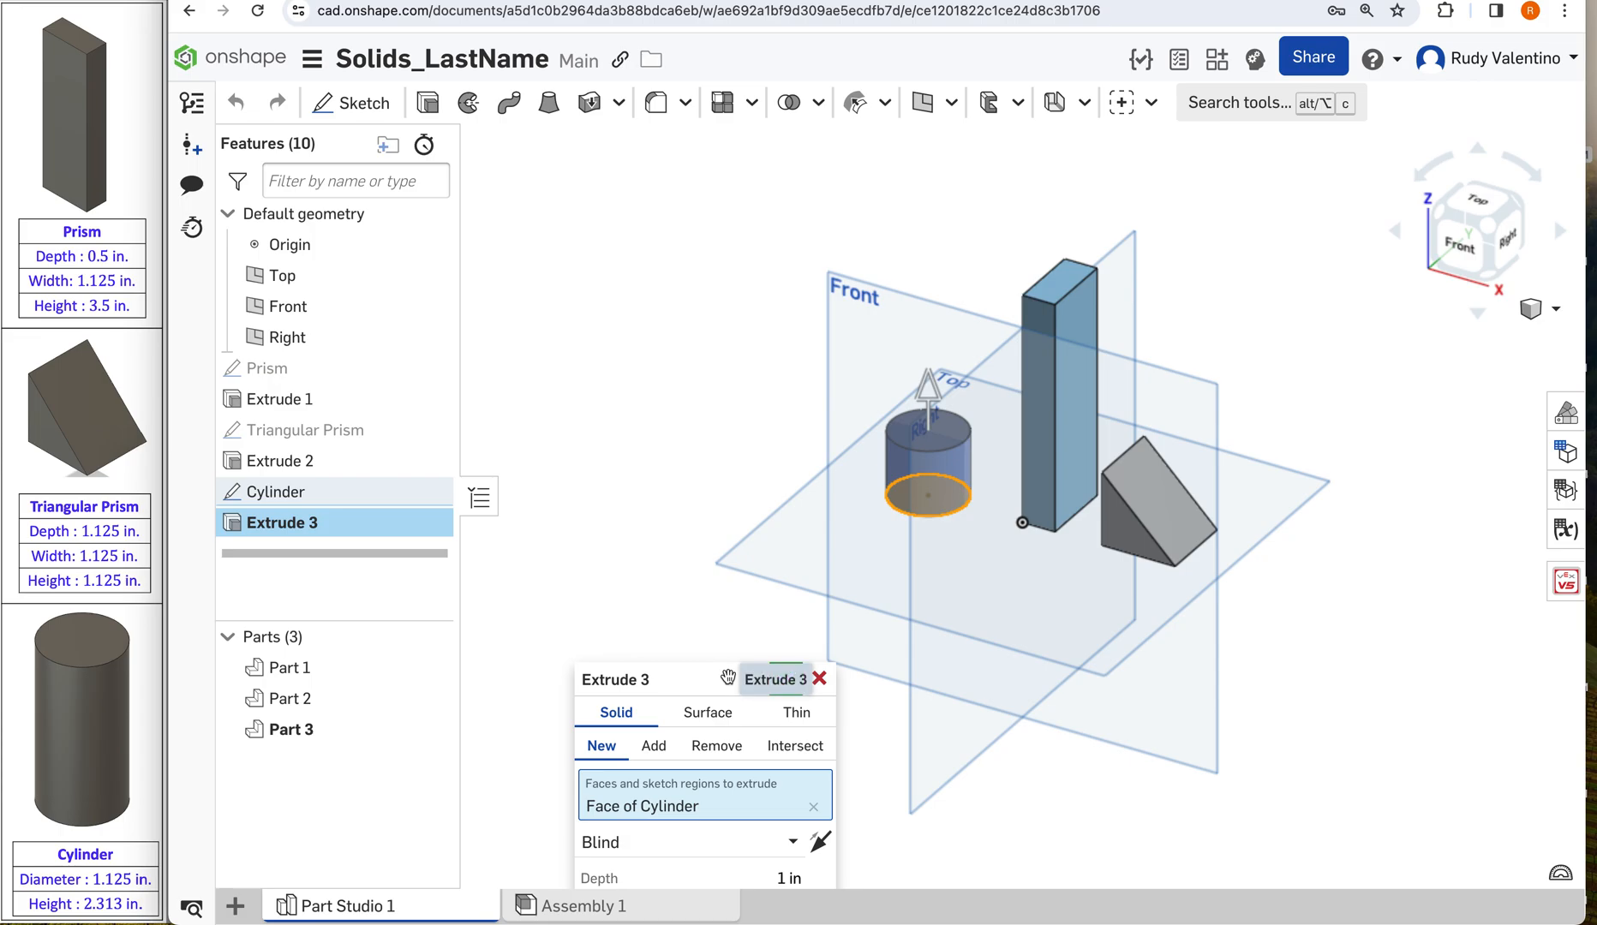
left_click_drag(727, 679, 634, 265)
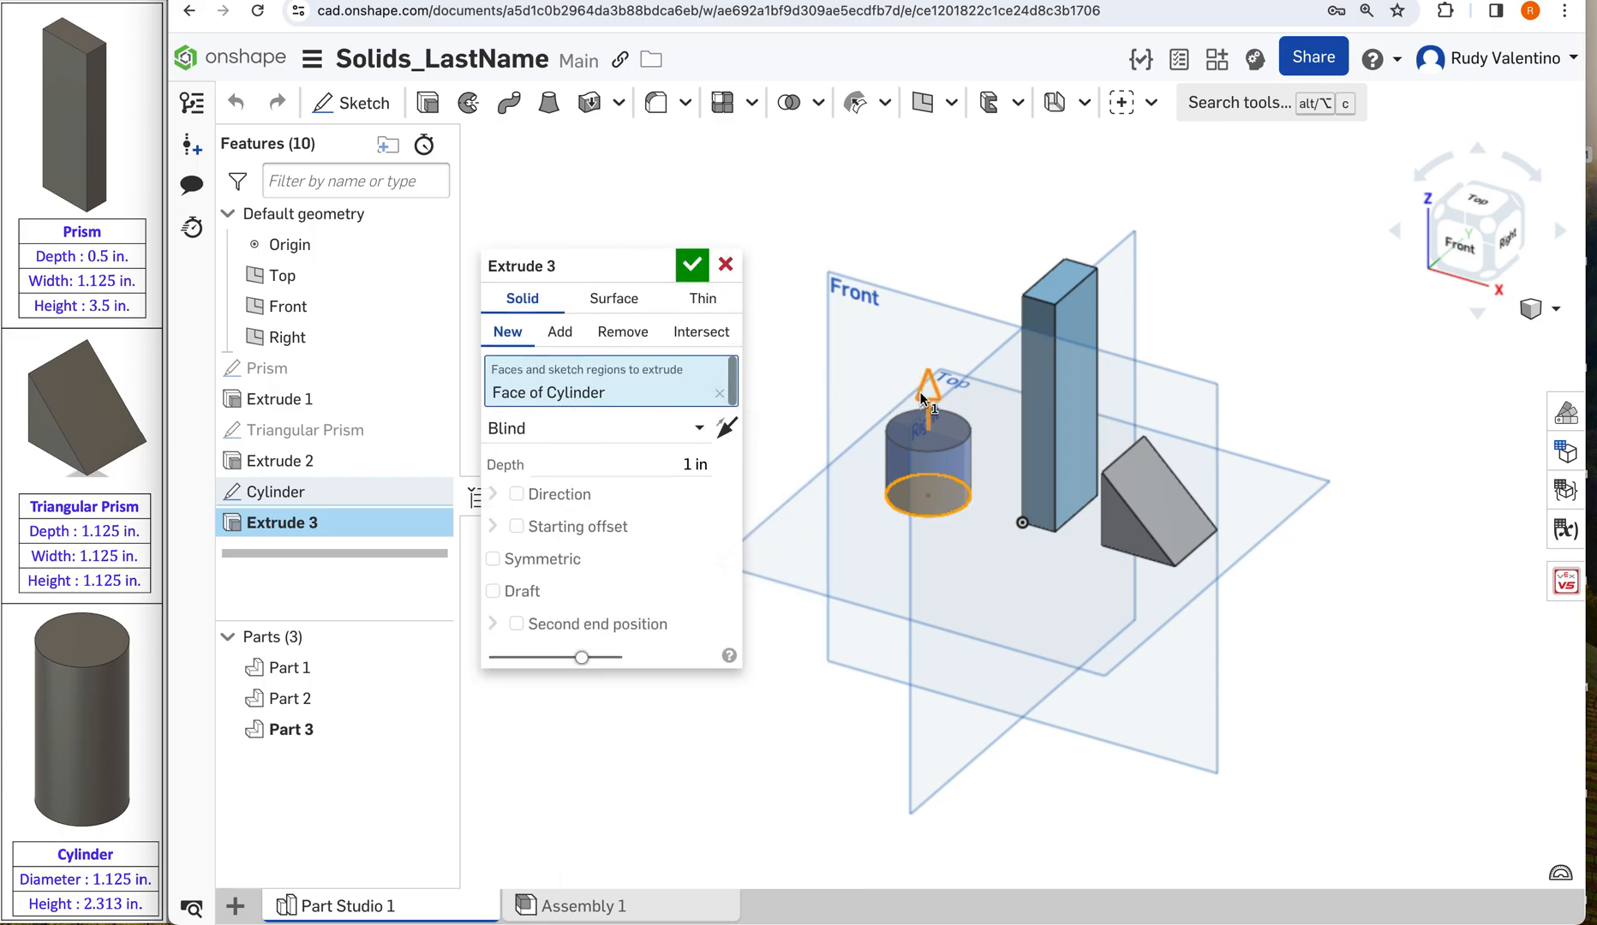
left_click_drag(928, 389, 926, 207)
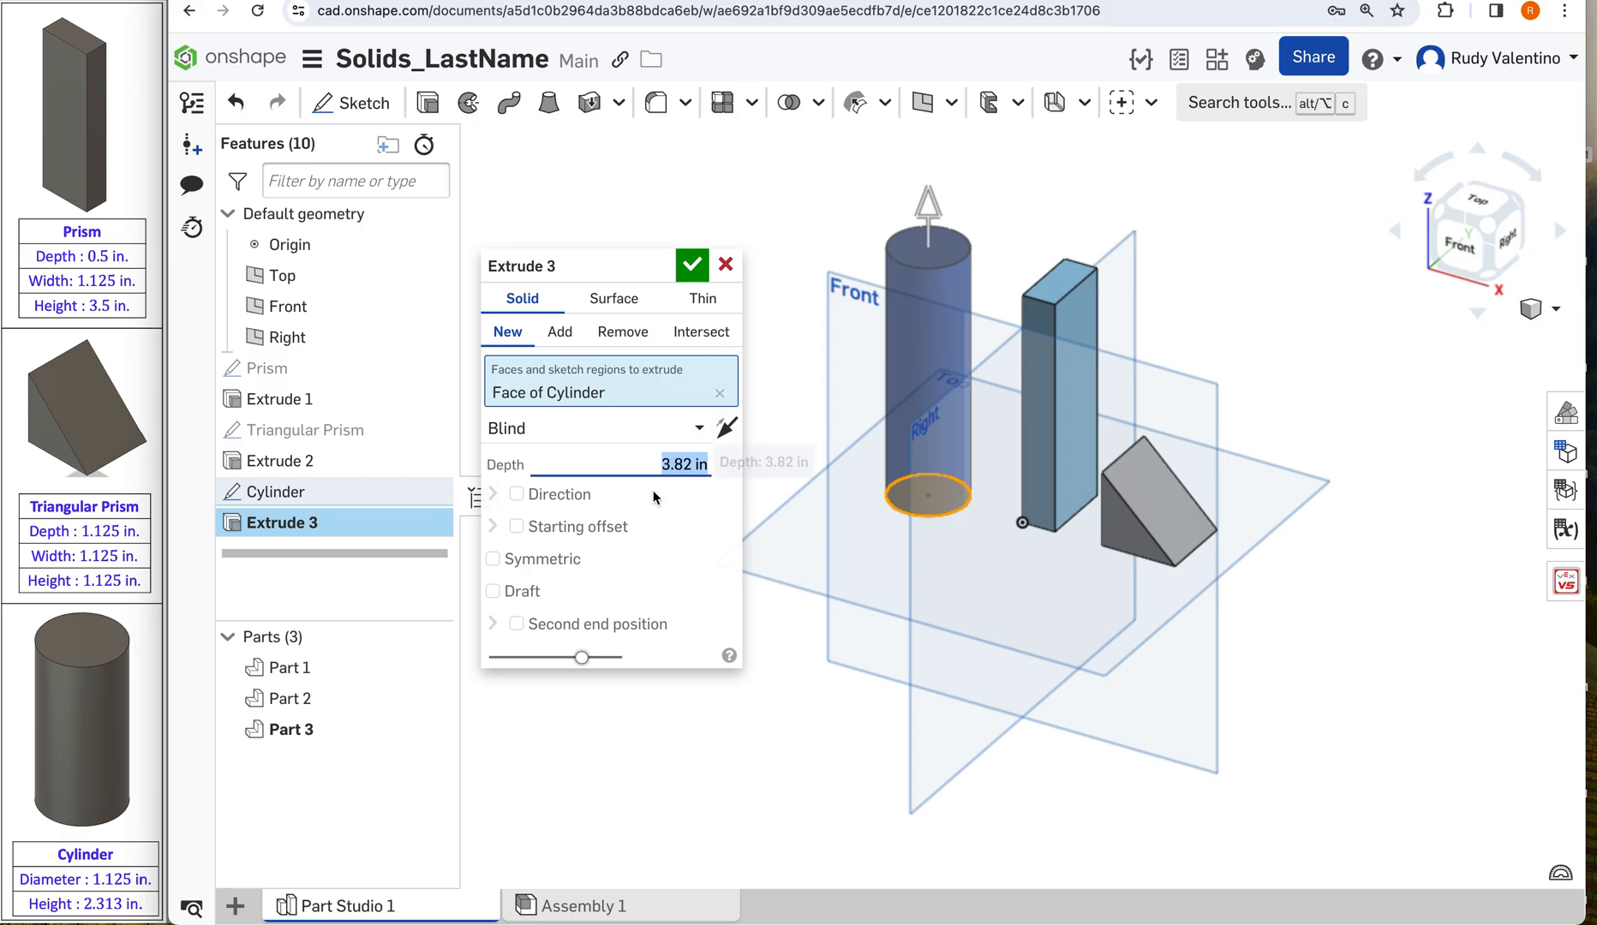
type("2.313")
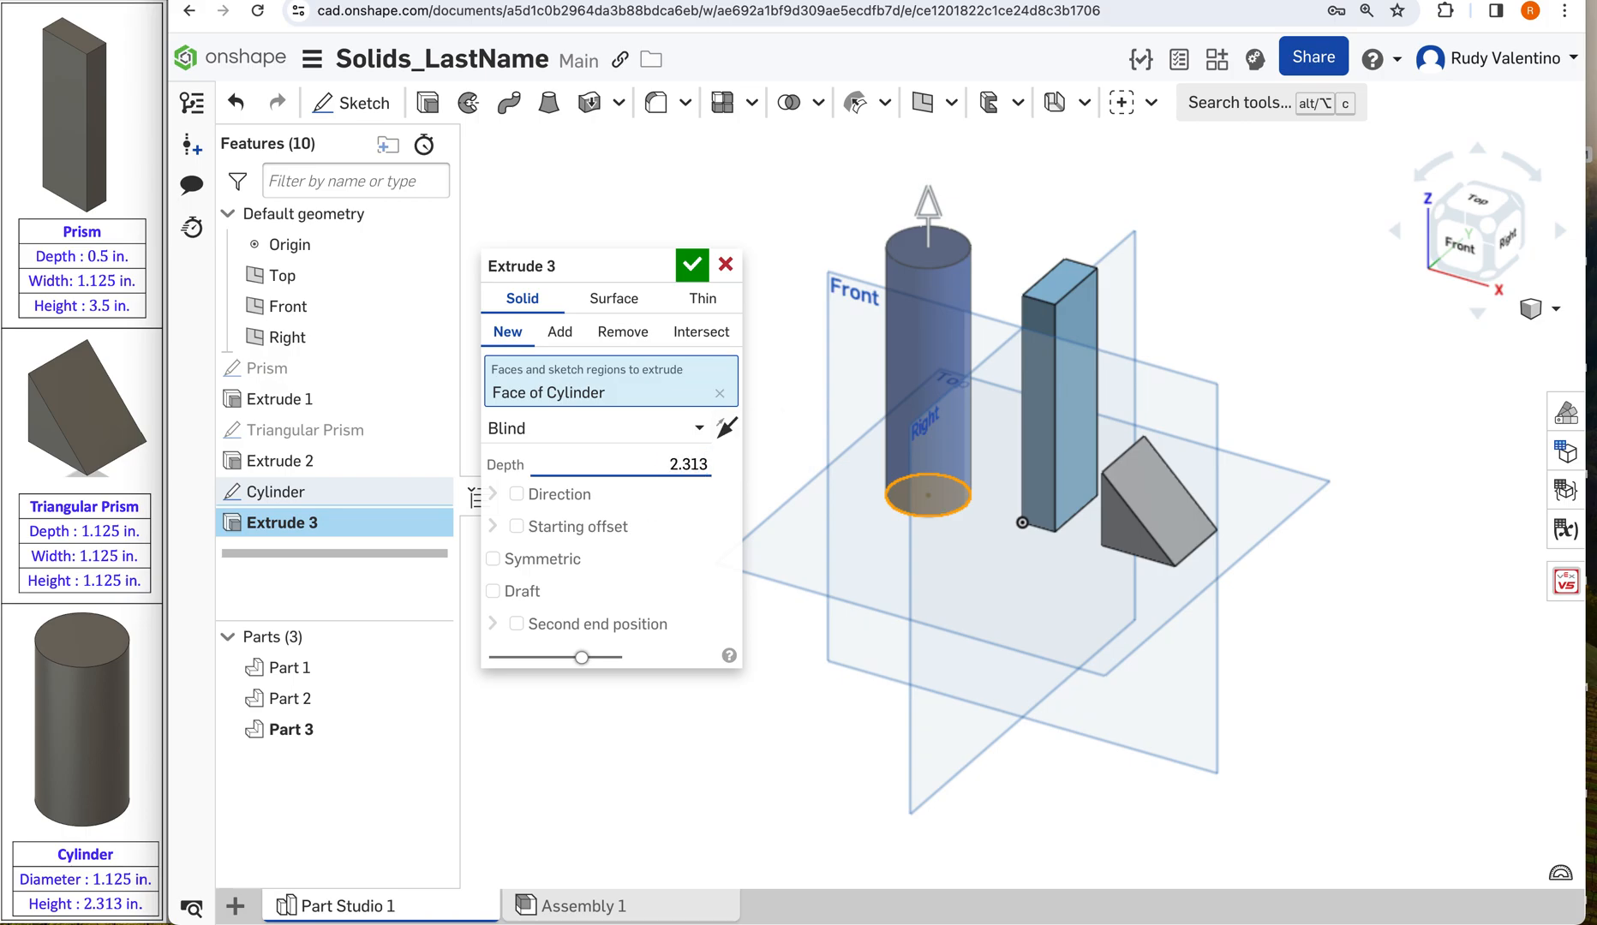
left_click(692, 270)
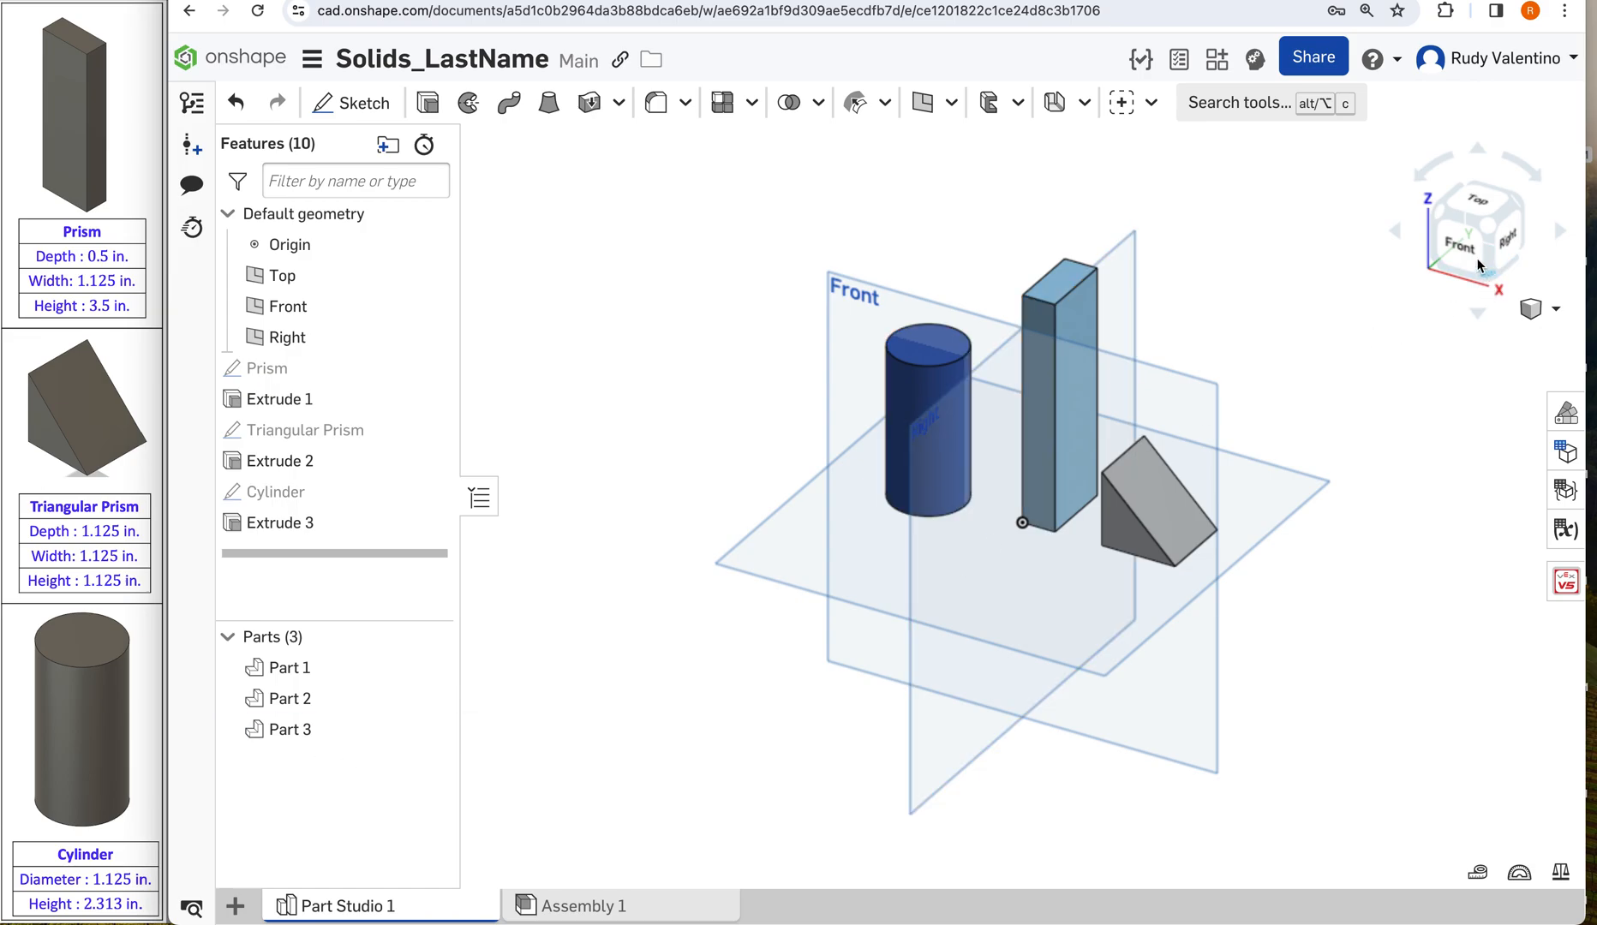
Step: Transform the cylinder in top view with Translate by XYZ, moving it 0.56 in along Y and about -0.15 in along X
left_click(1479, 203)
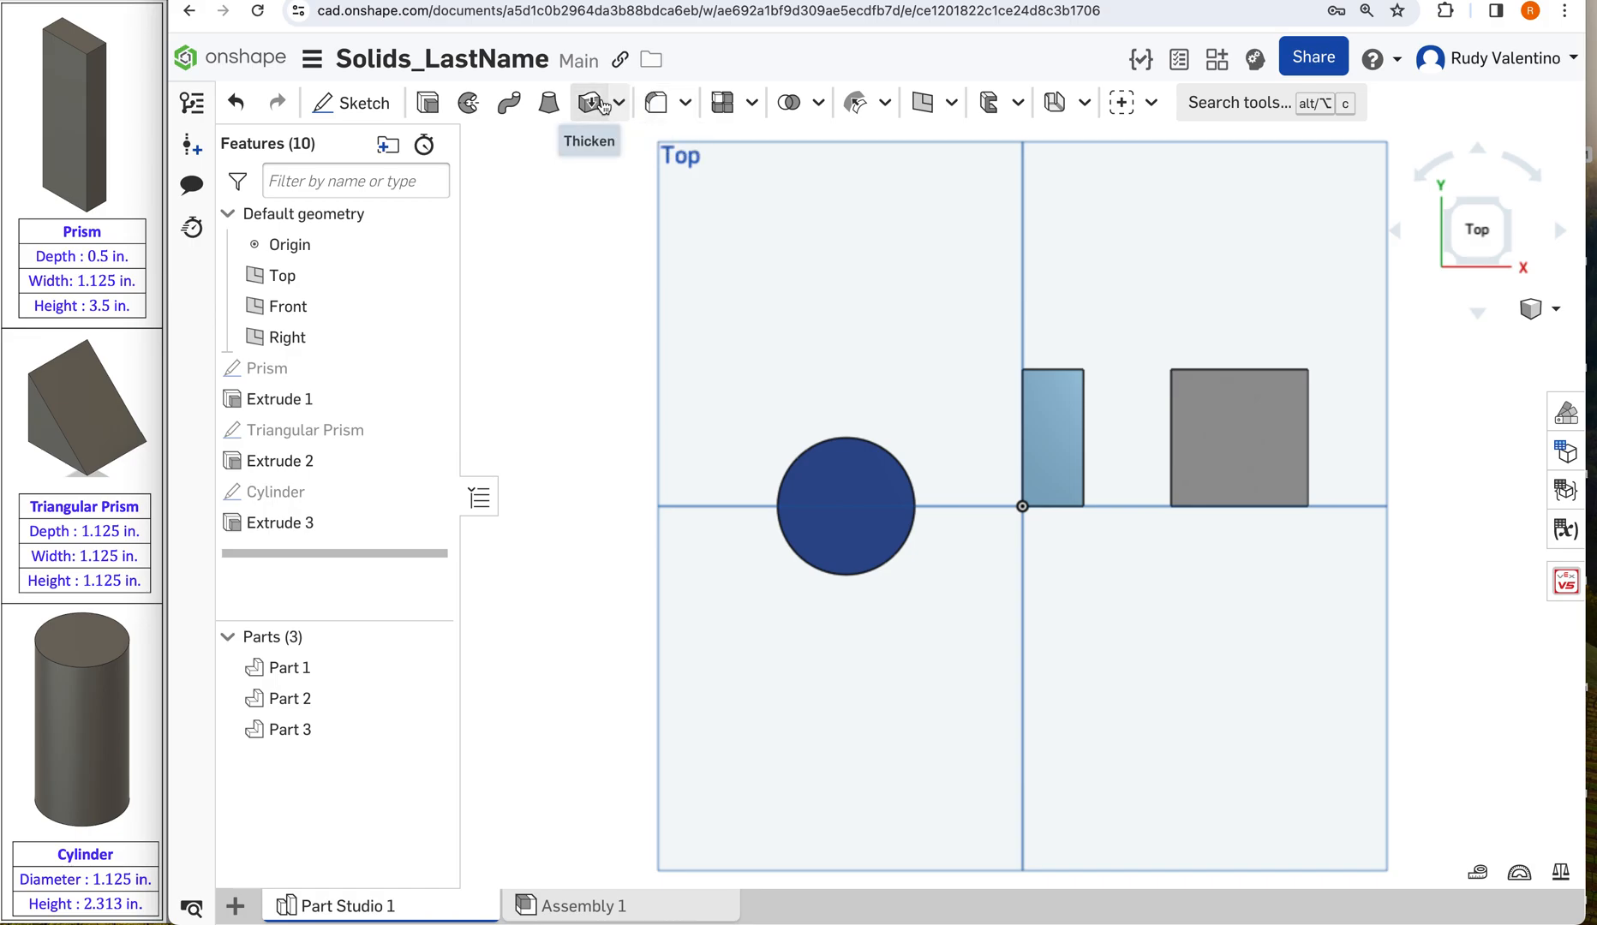
left_click(951, 104)
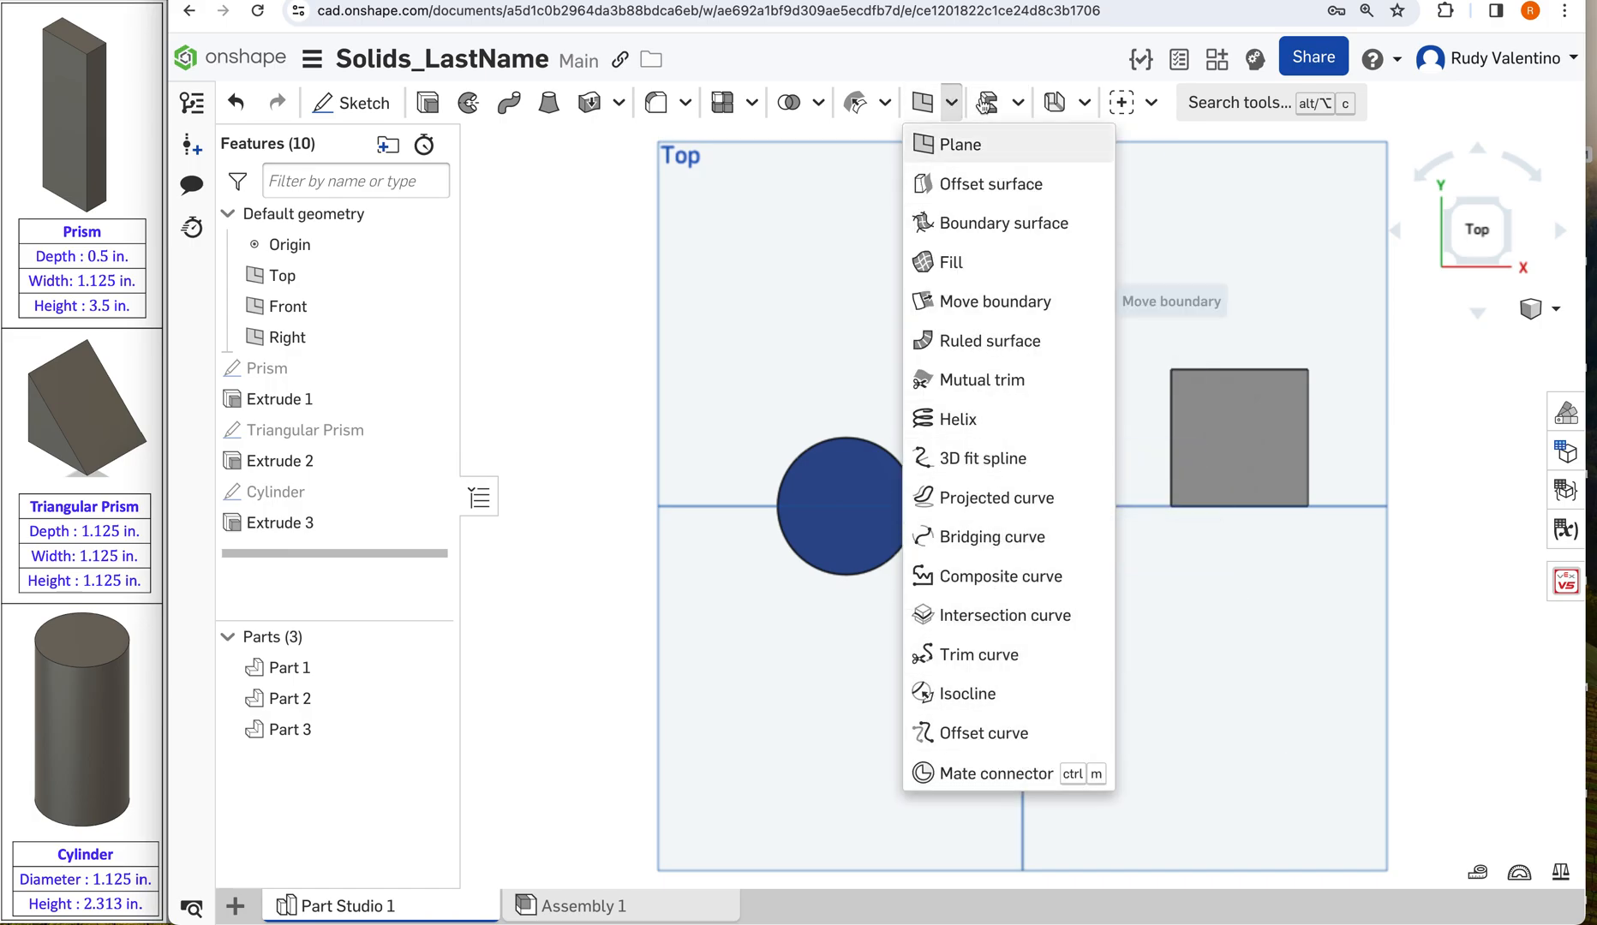
left_click(1018, 103)
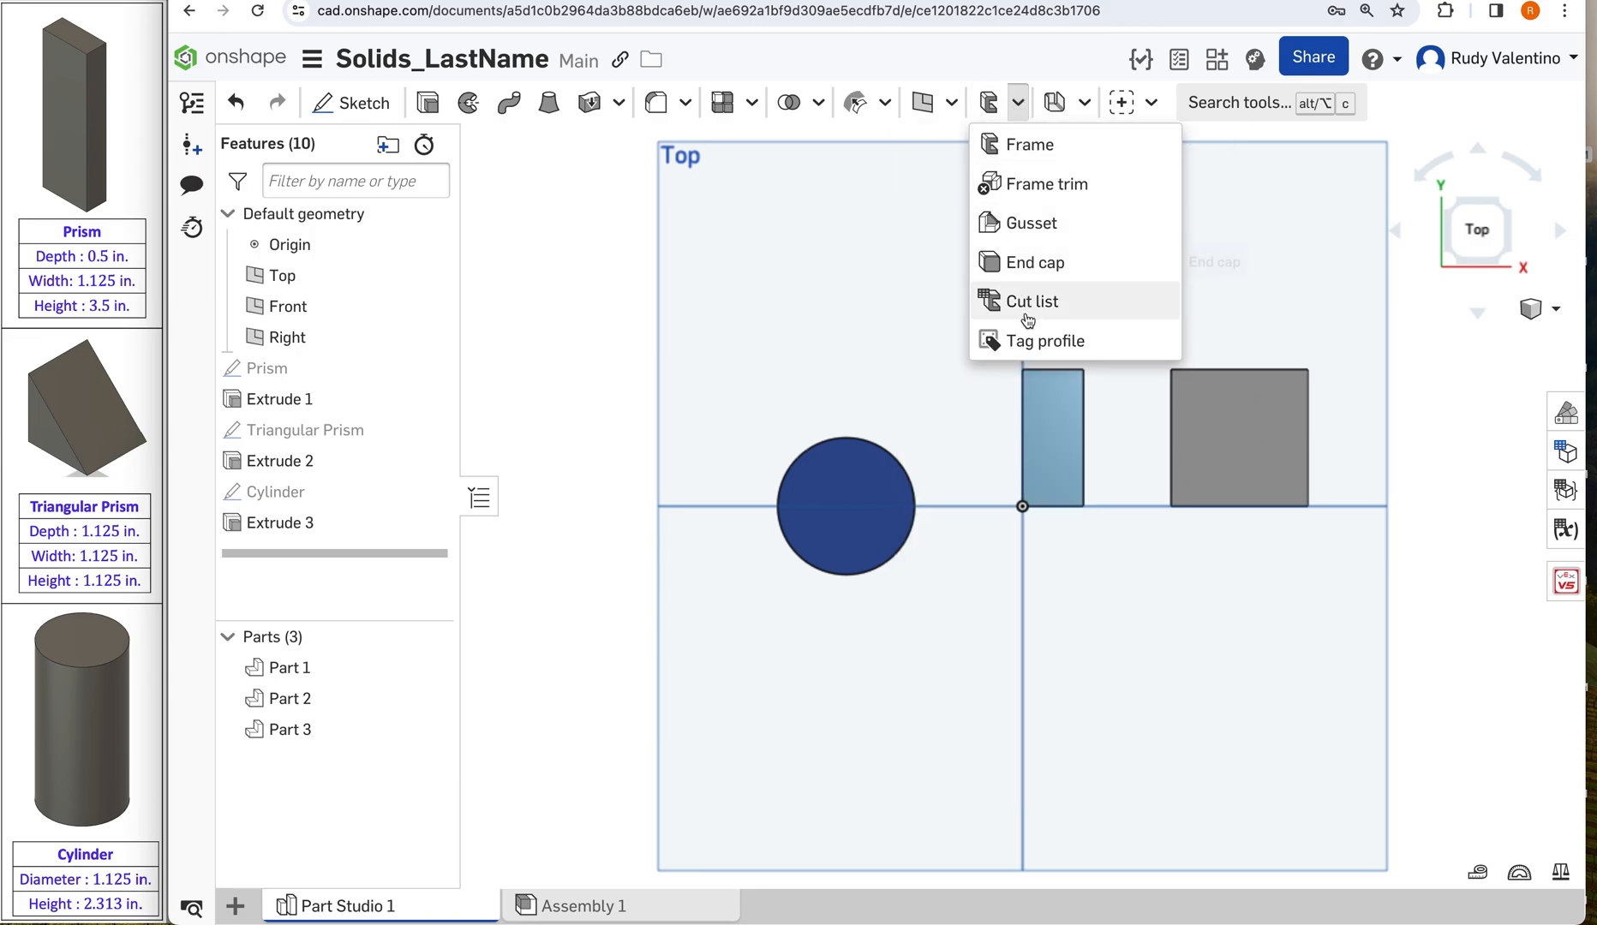
left_click(1084, 102)
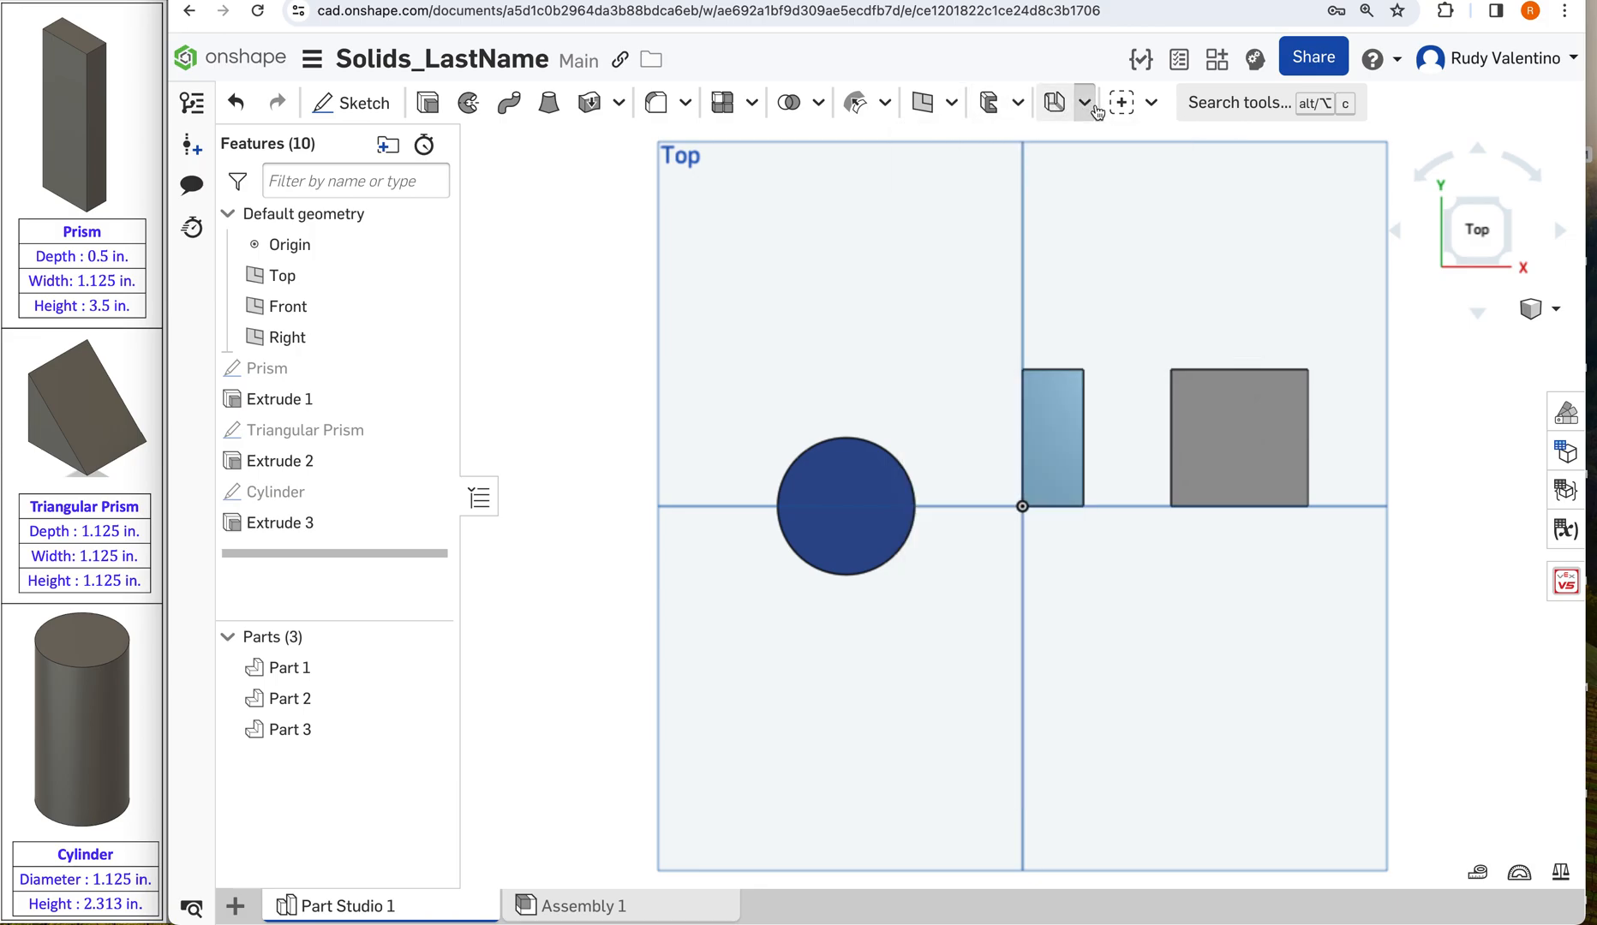
left_click(886, 103)
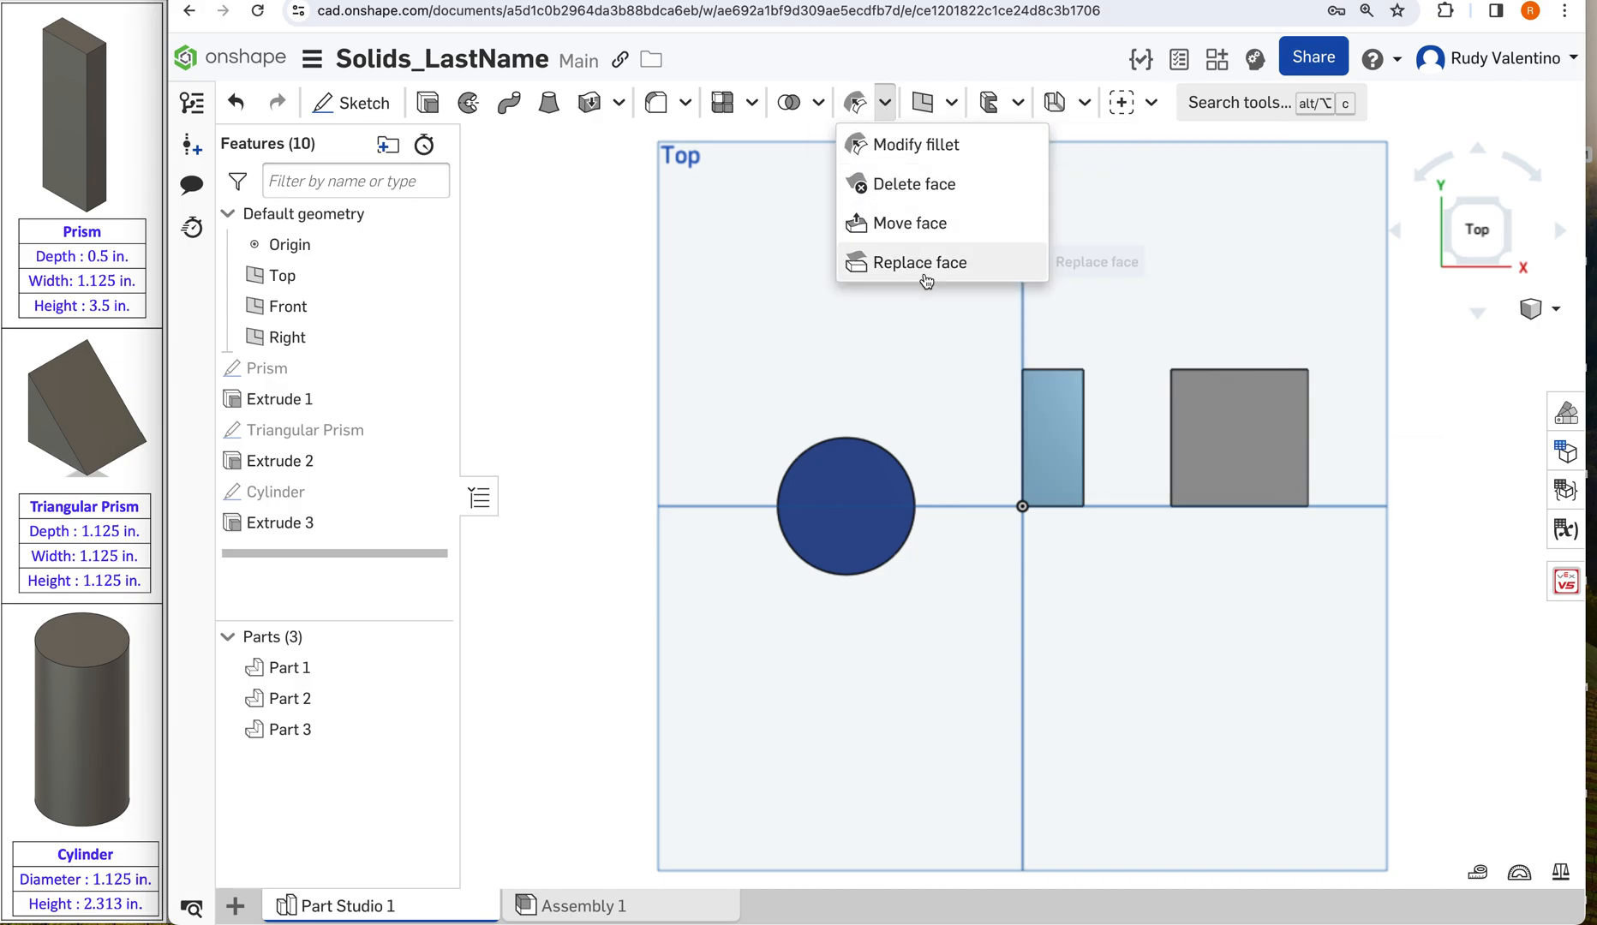
left_click(818, 104)
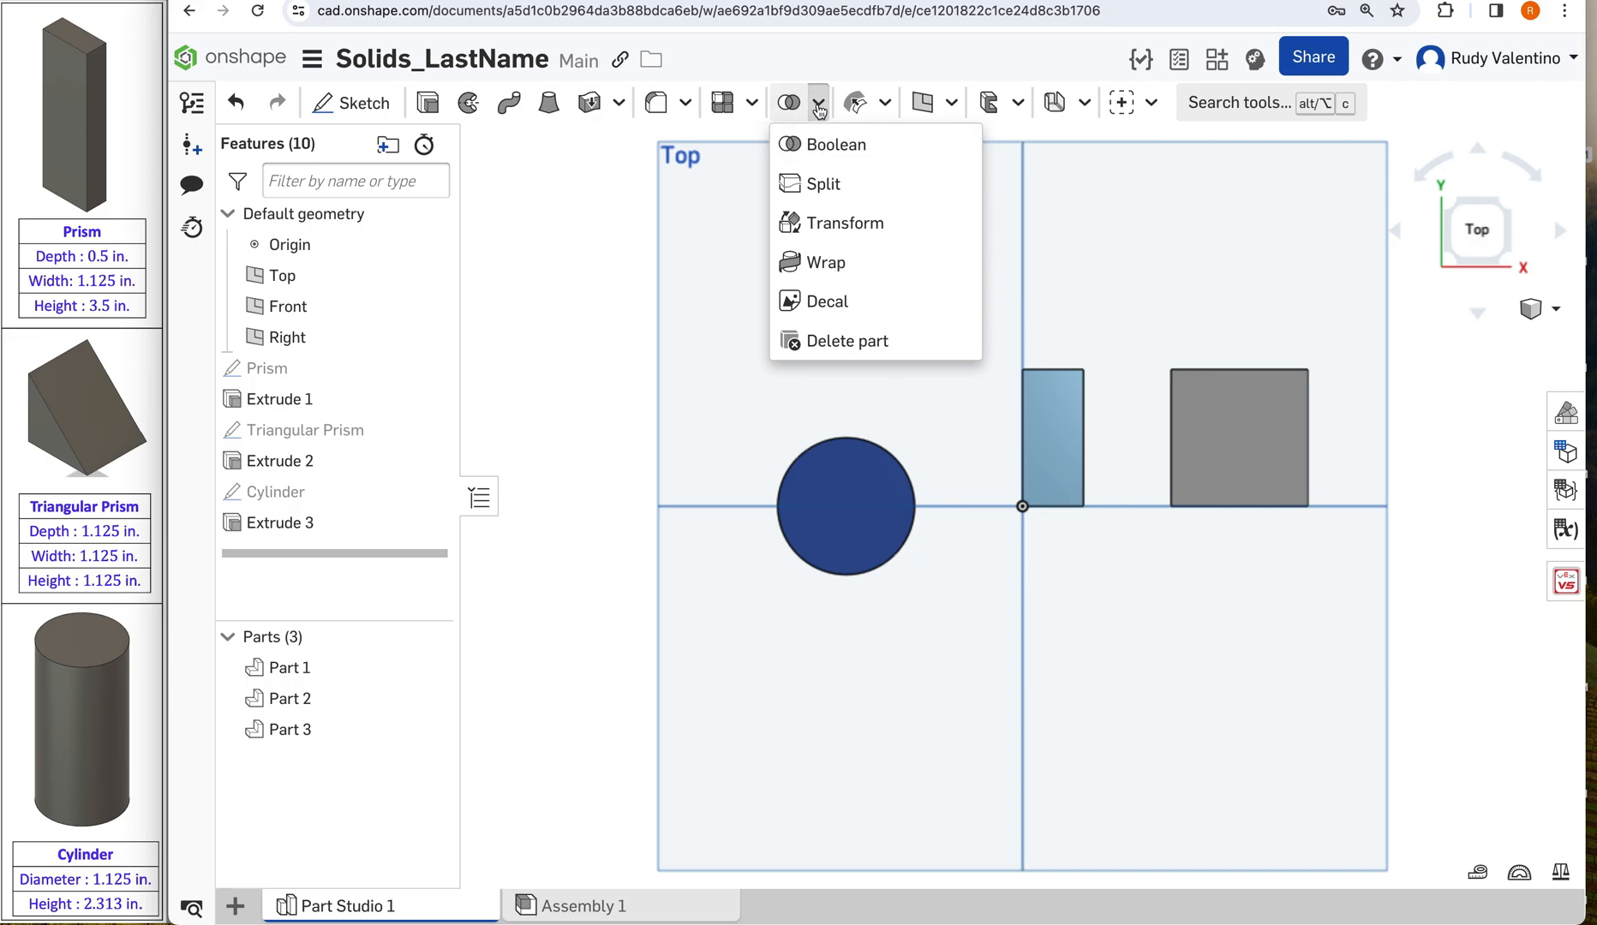
left_click(844, 224)
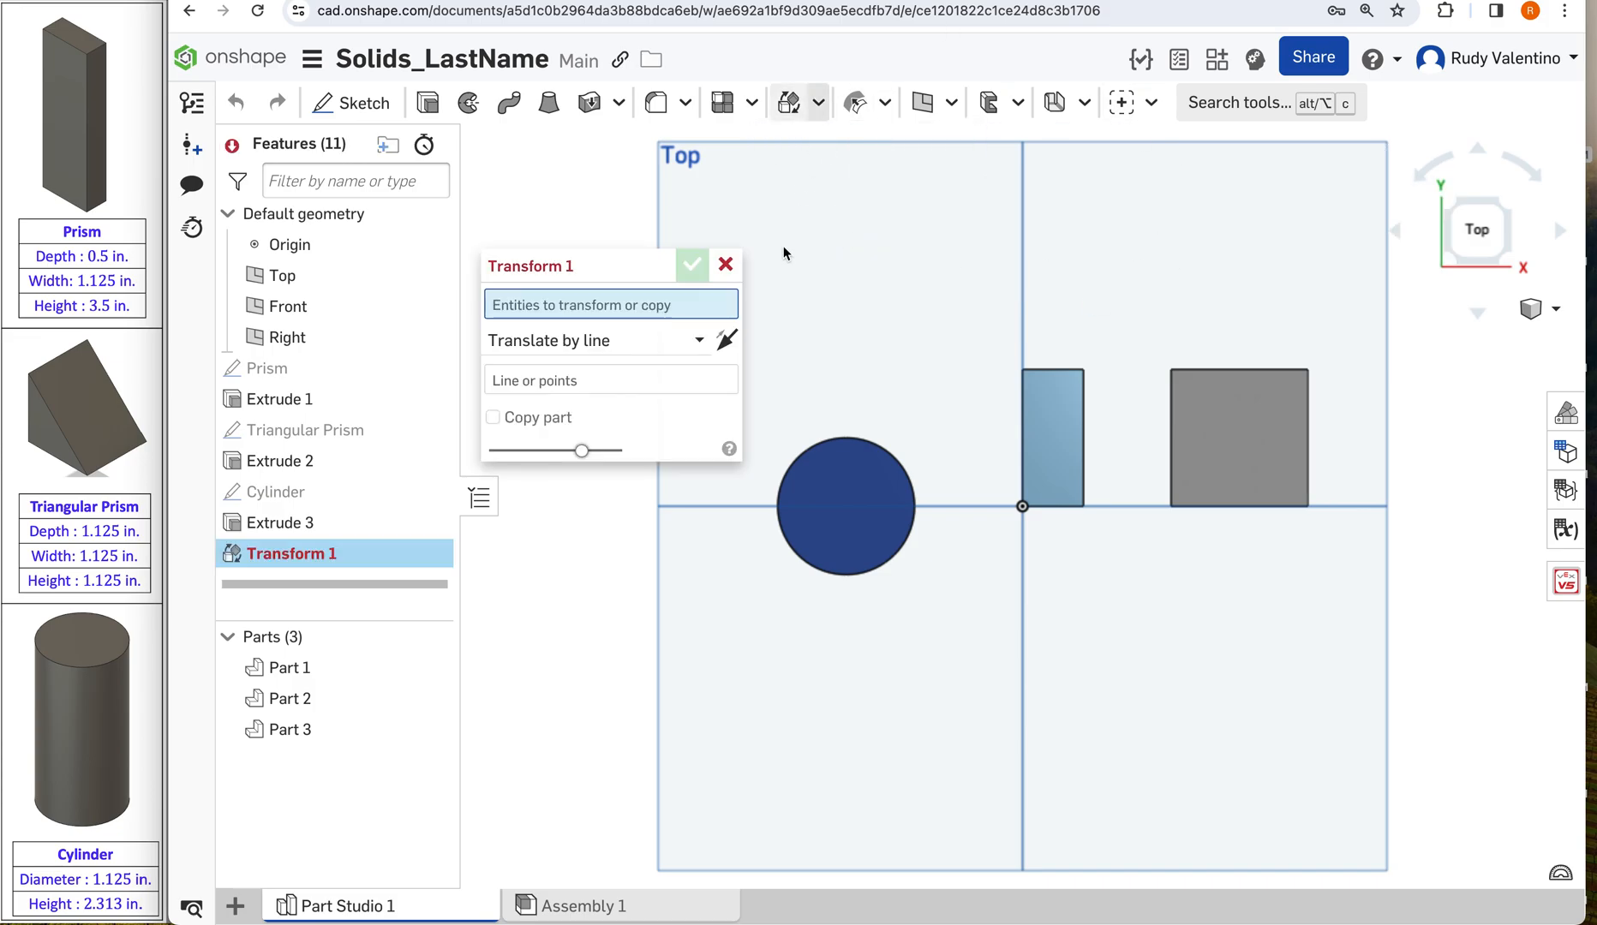
left_click(841, 460)
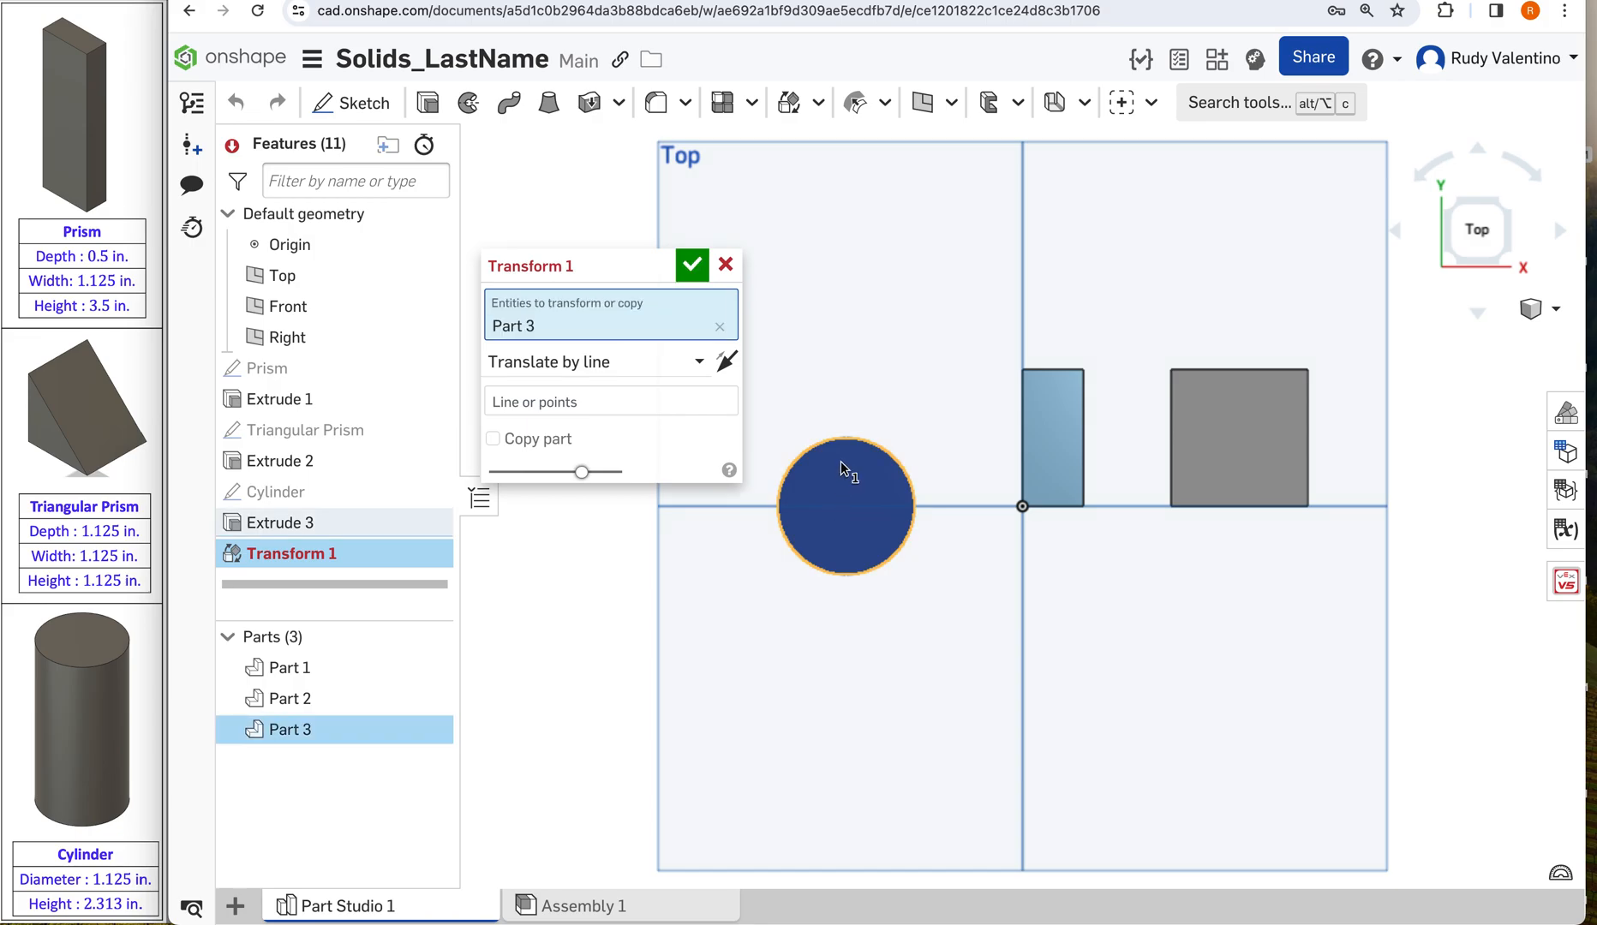
left_click(696, 363)
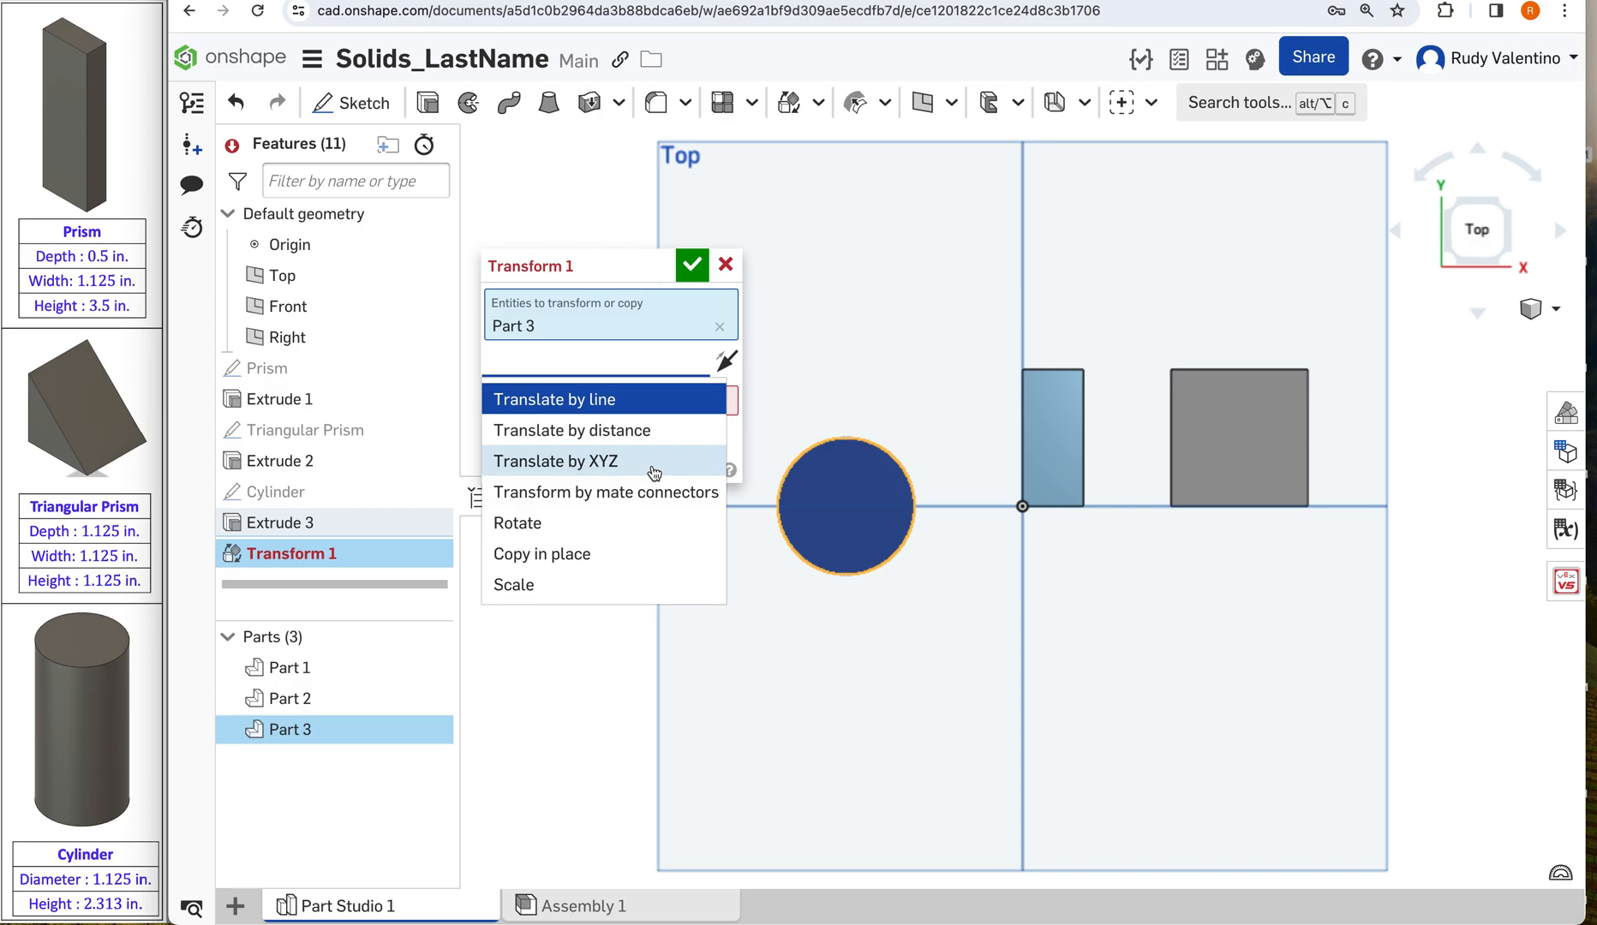
left_click(651, 463)
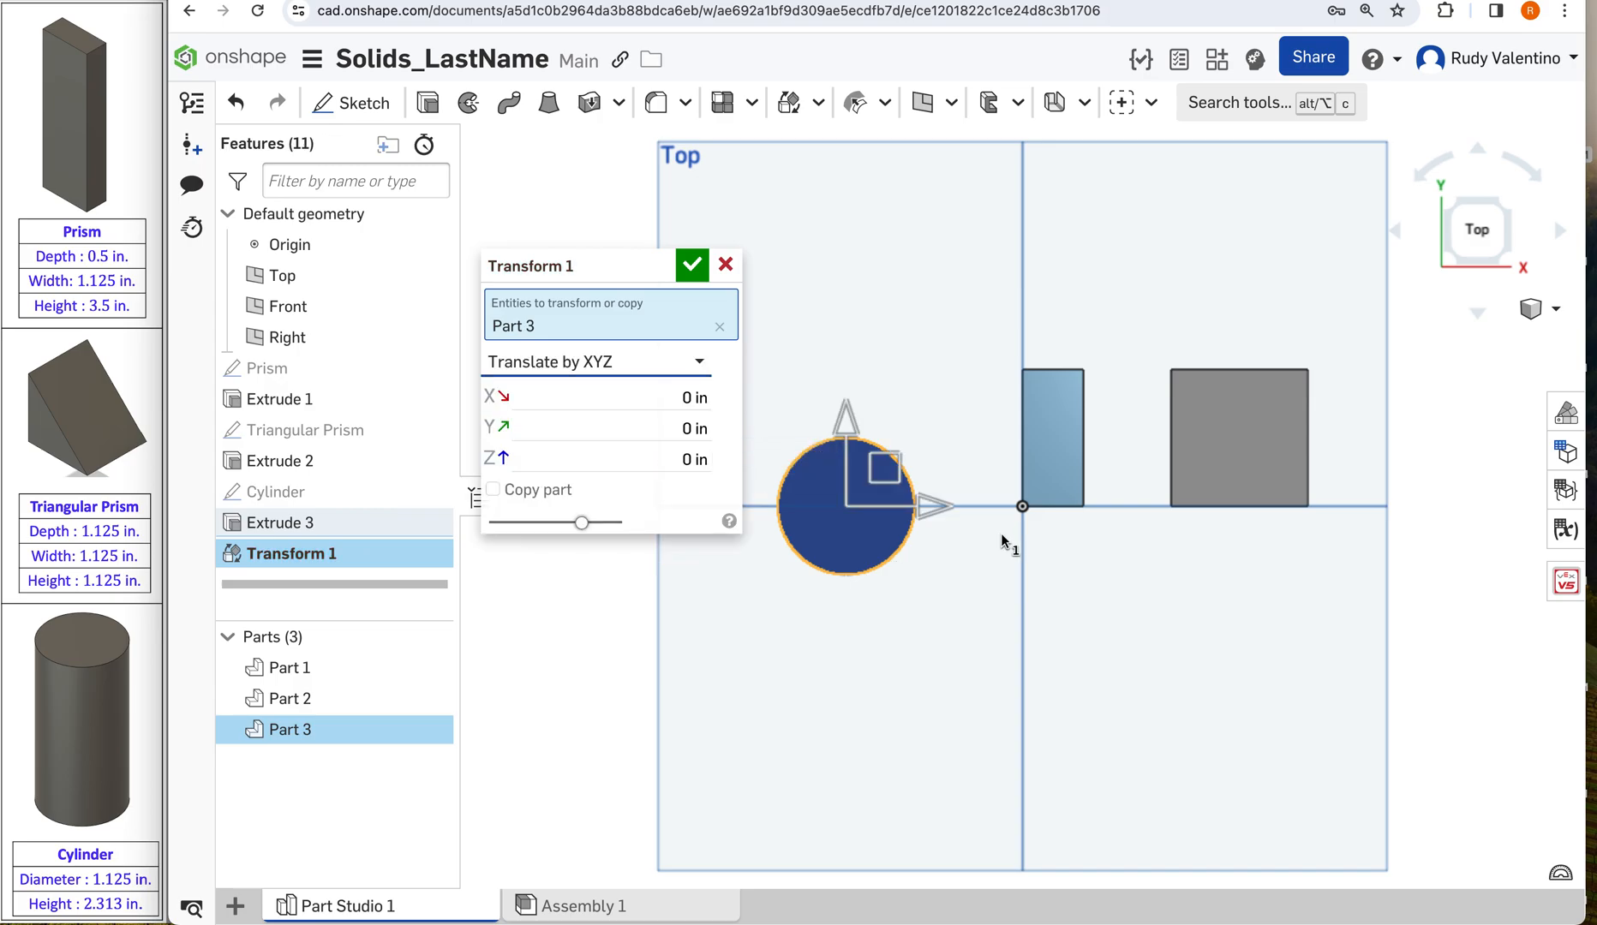
left_click_drag(843, 428, 834, 355)
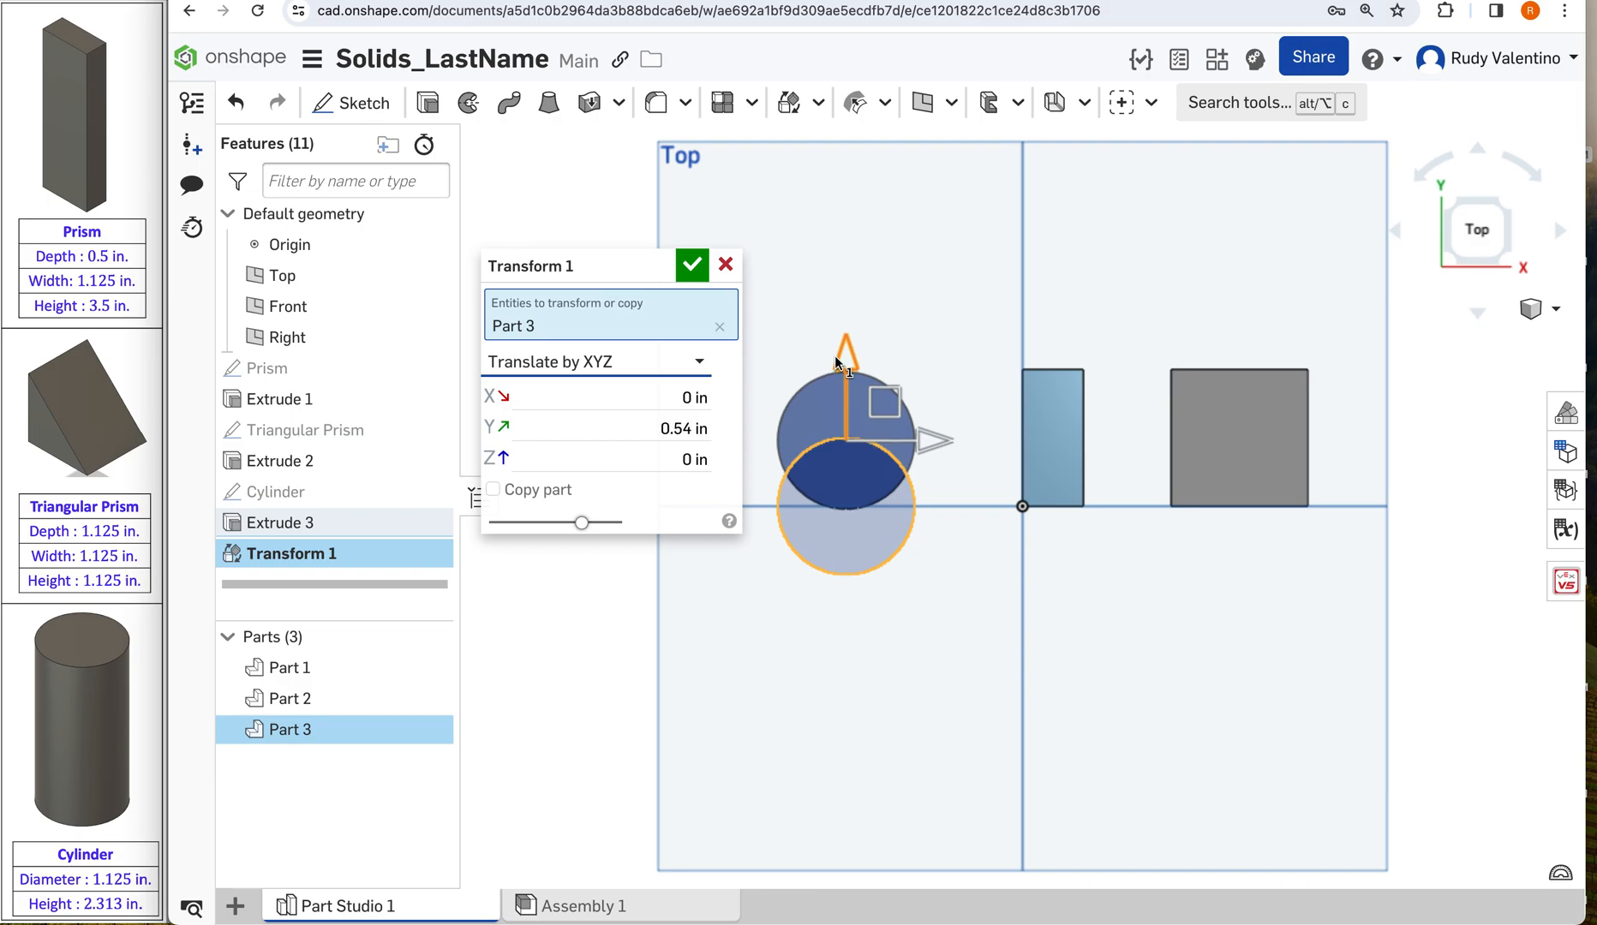
left_click(691, 428)
type("0.56 in")
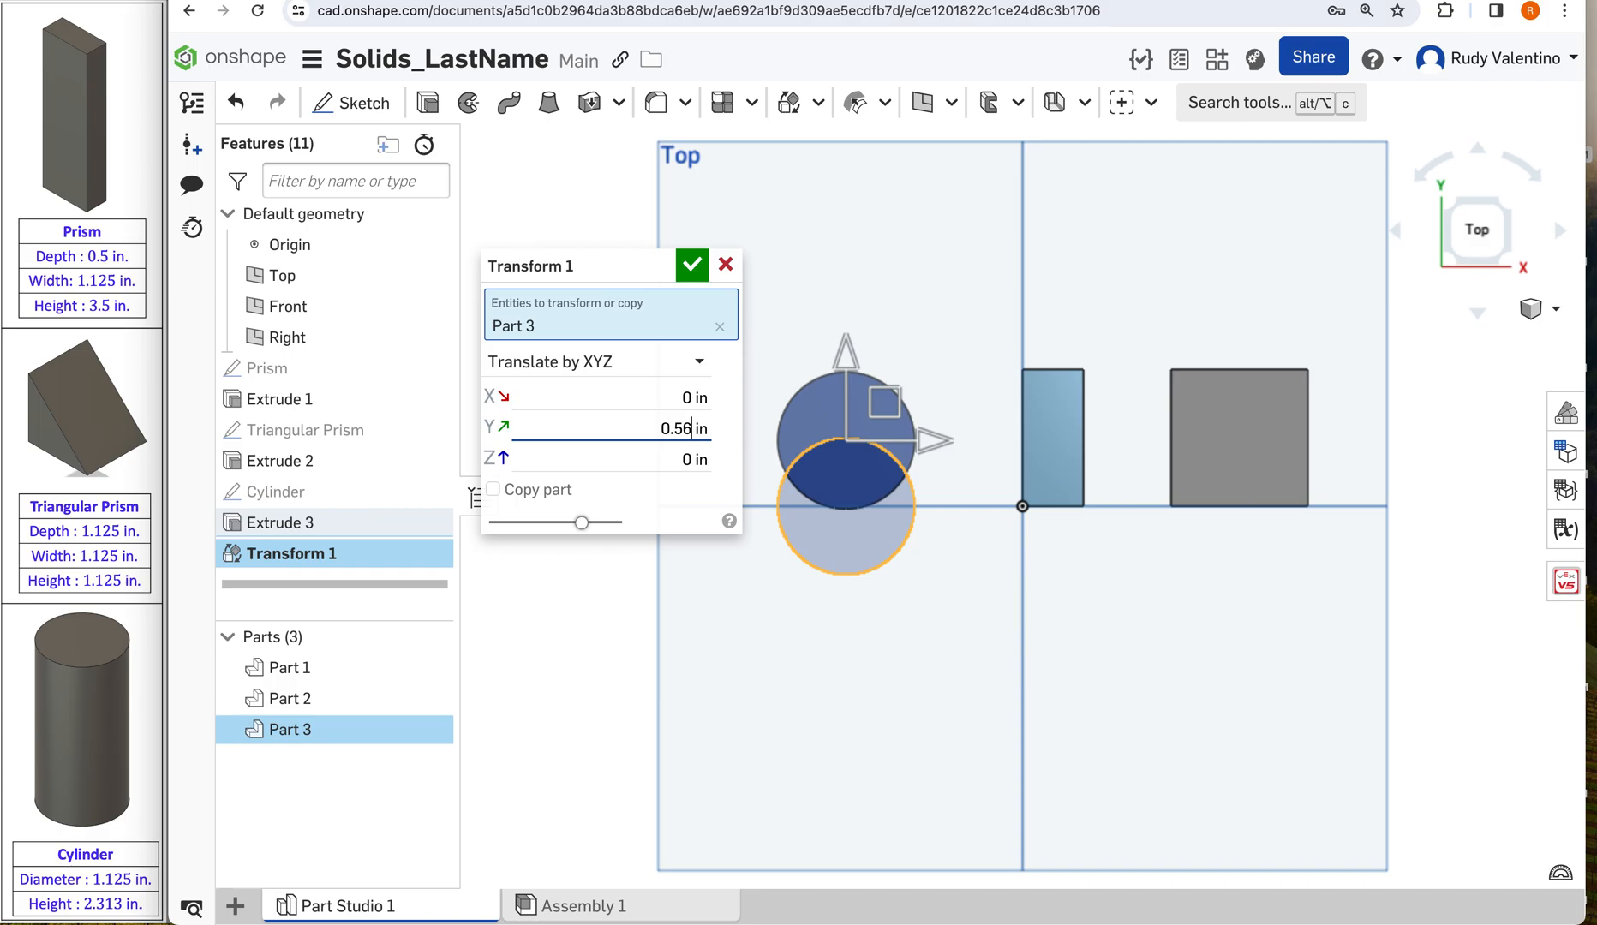
mouse_move(943, 445)
left_mouse_down()
mouse_move(1015, 442)
mouse_move(922, 446)
left_mouse_up()
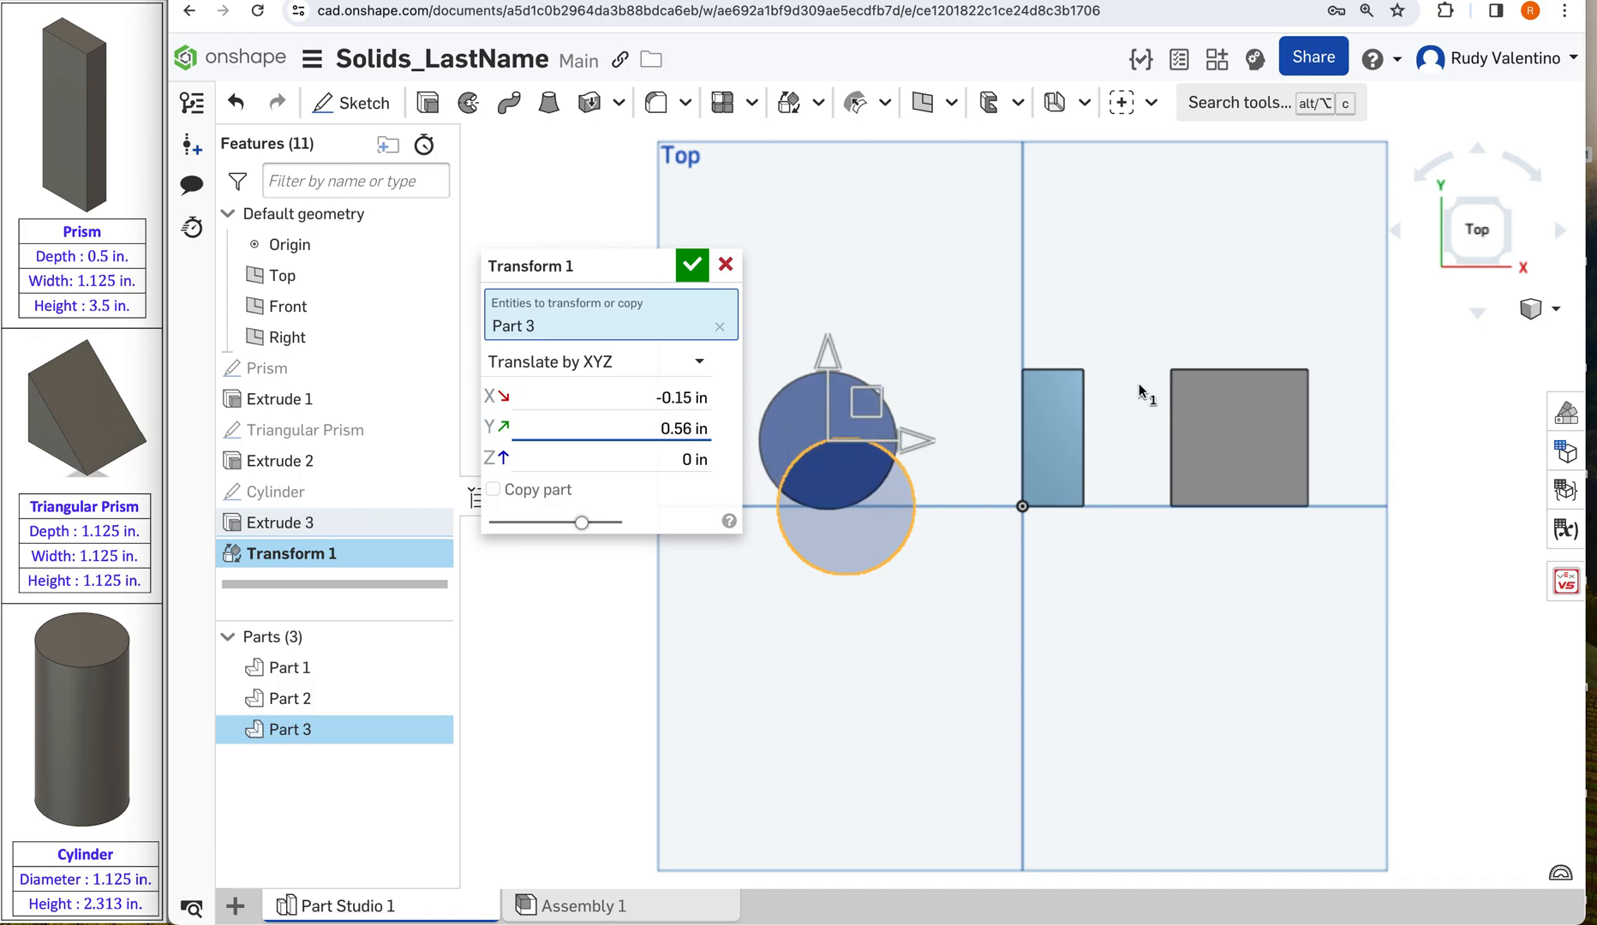
left_click(690, 266)
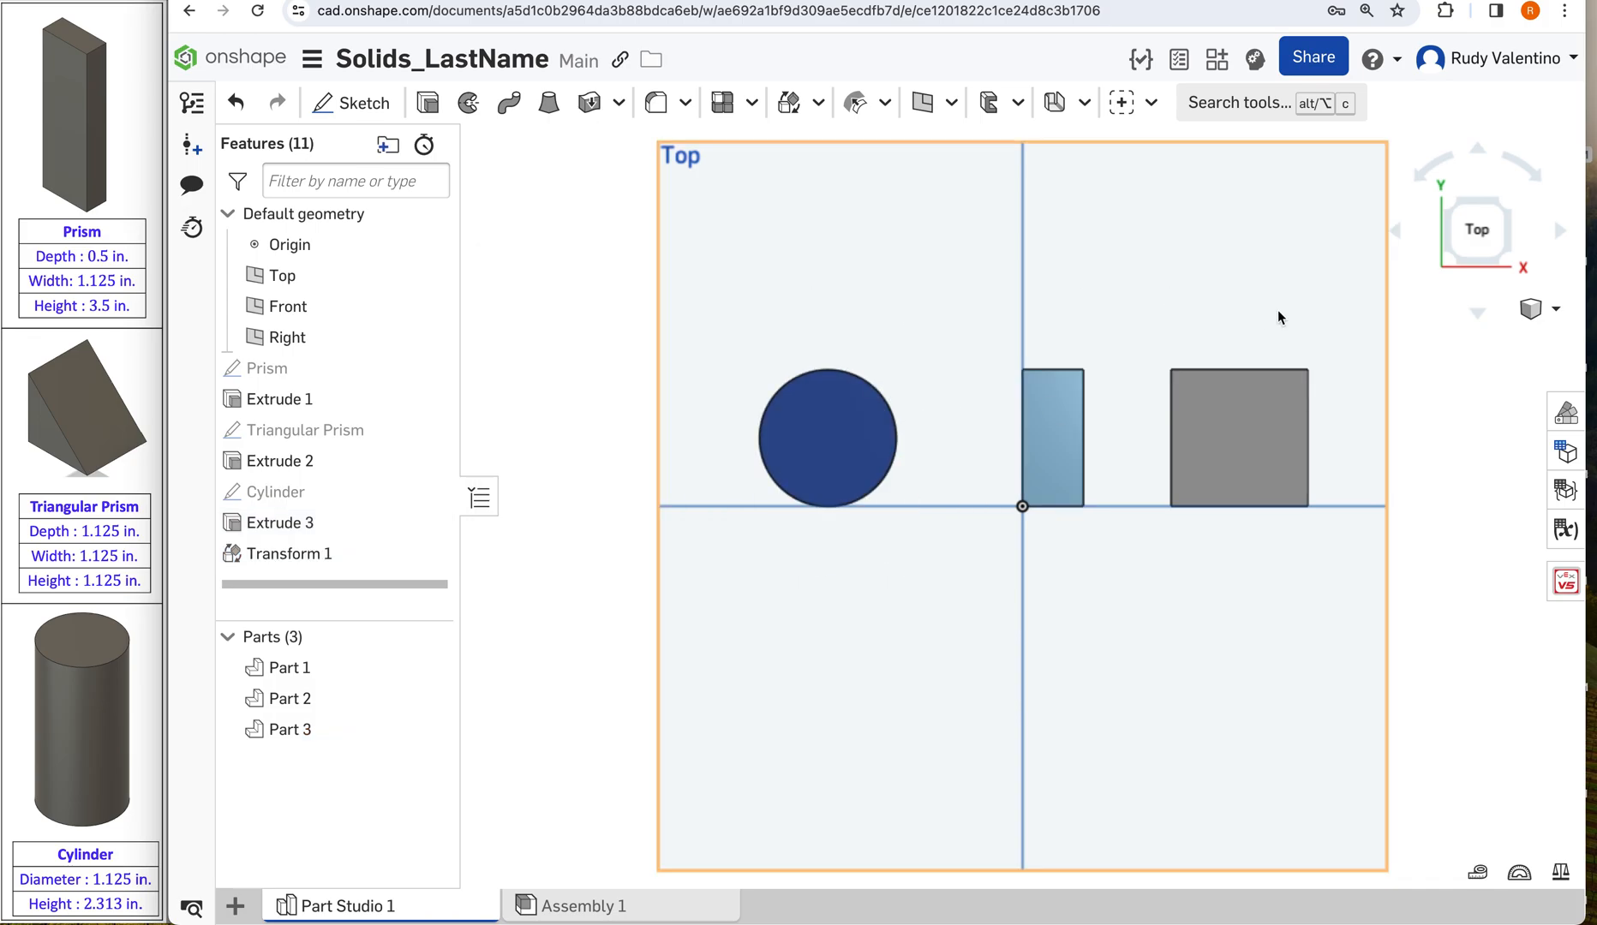
Step: Change the appearance of the rectangular prism, Part 1, to a light golden yellow from the palette
left_click(1450, 207)
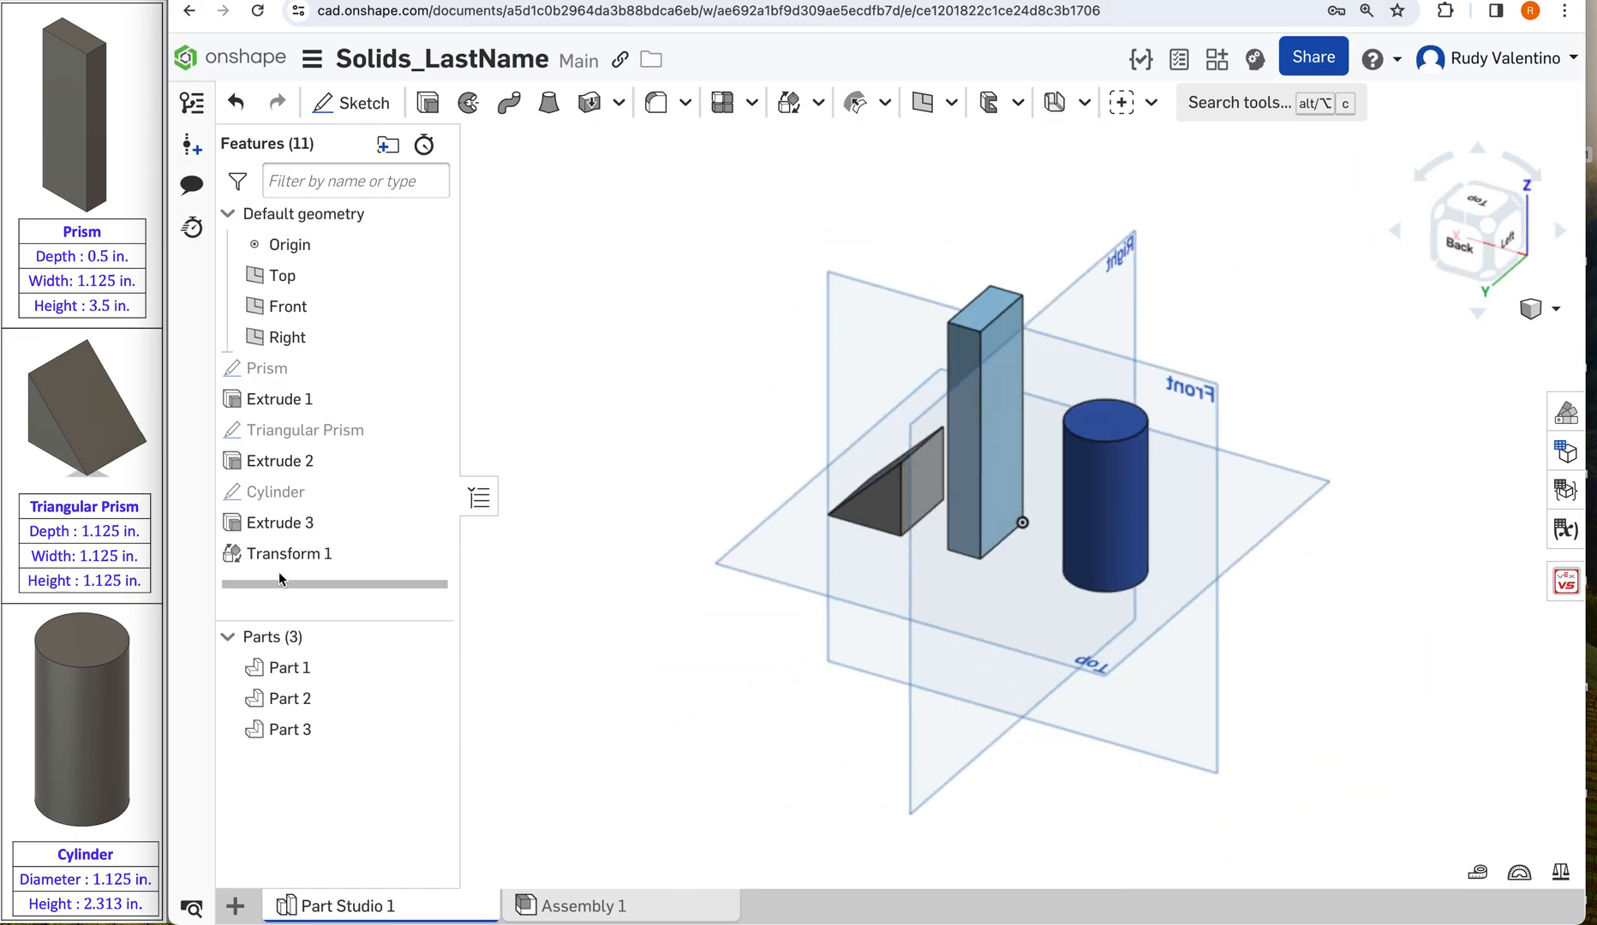
right_click(308, 674)
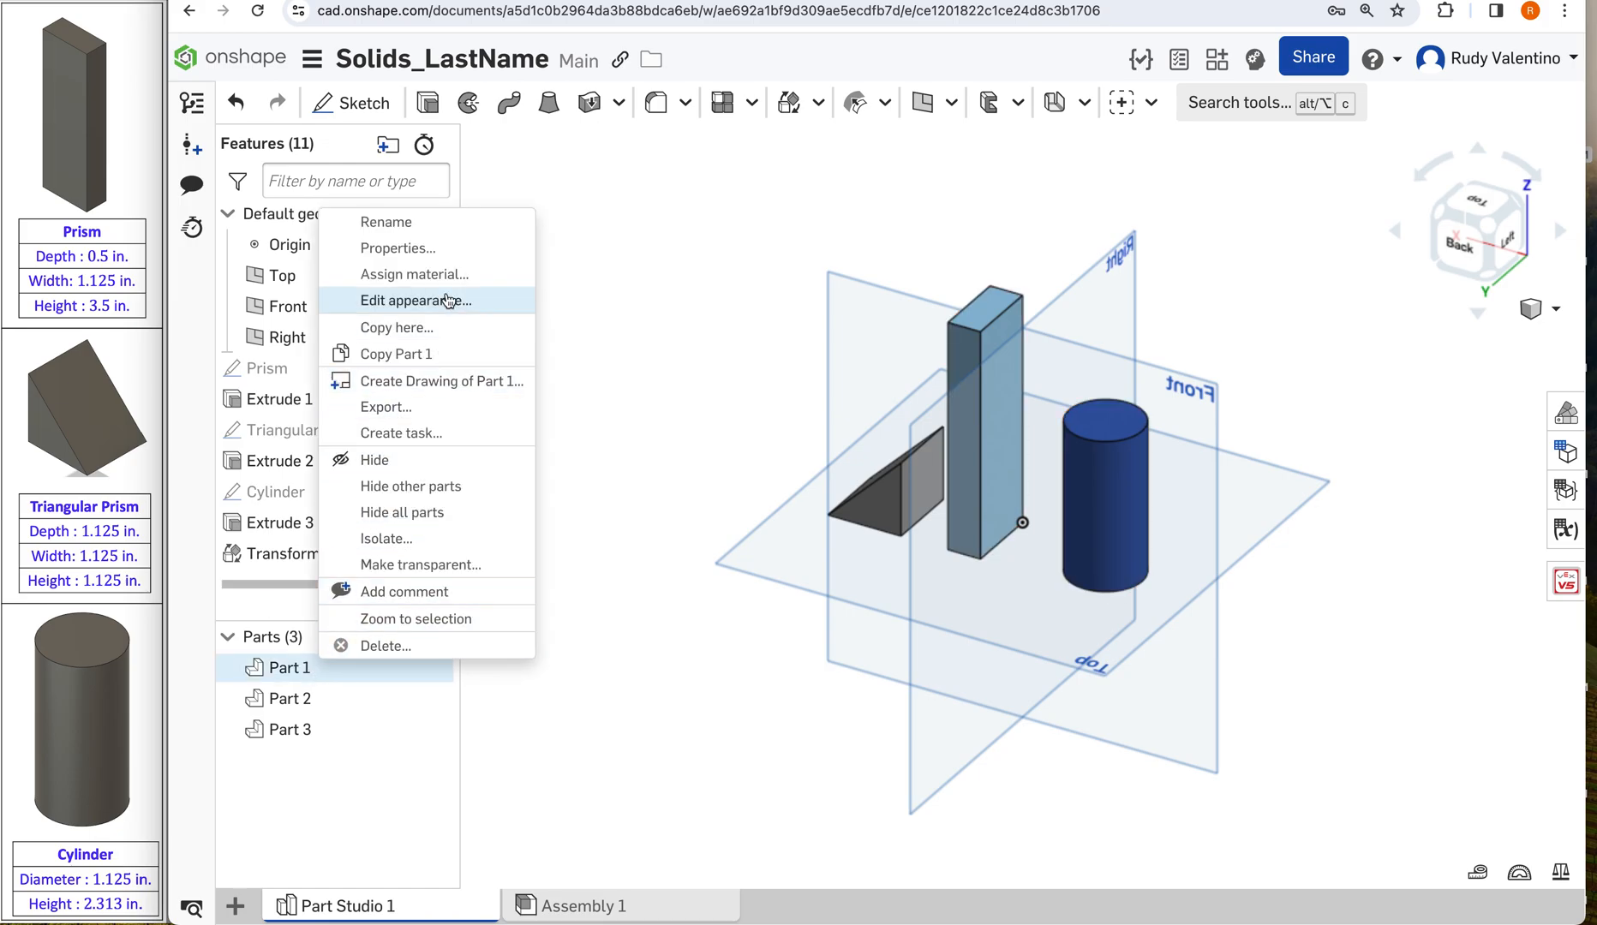
left_click(416, 301)
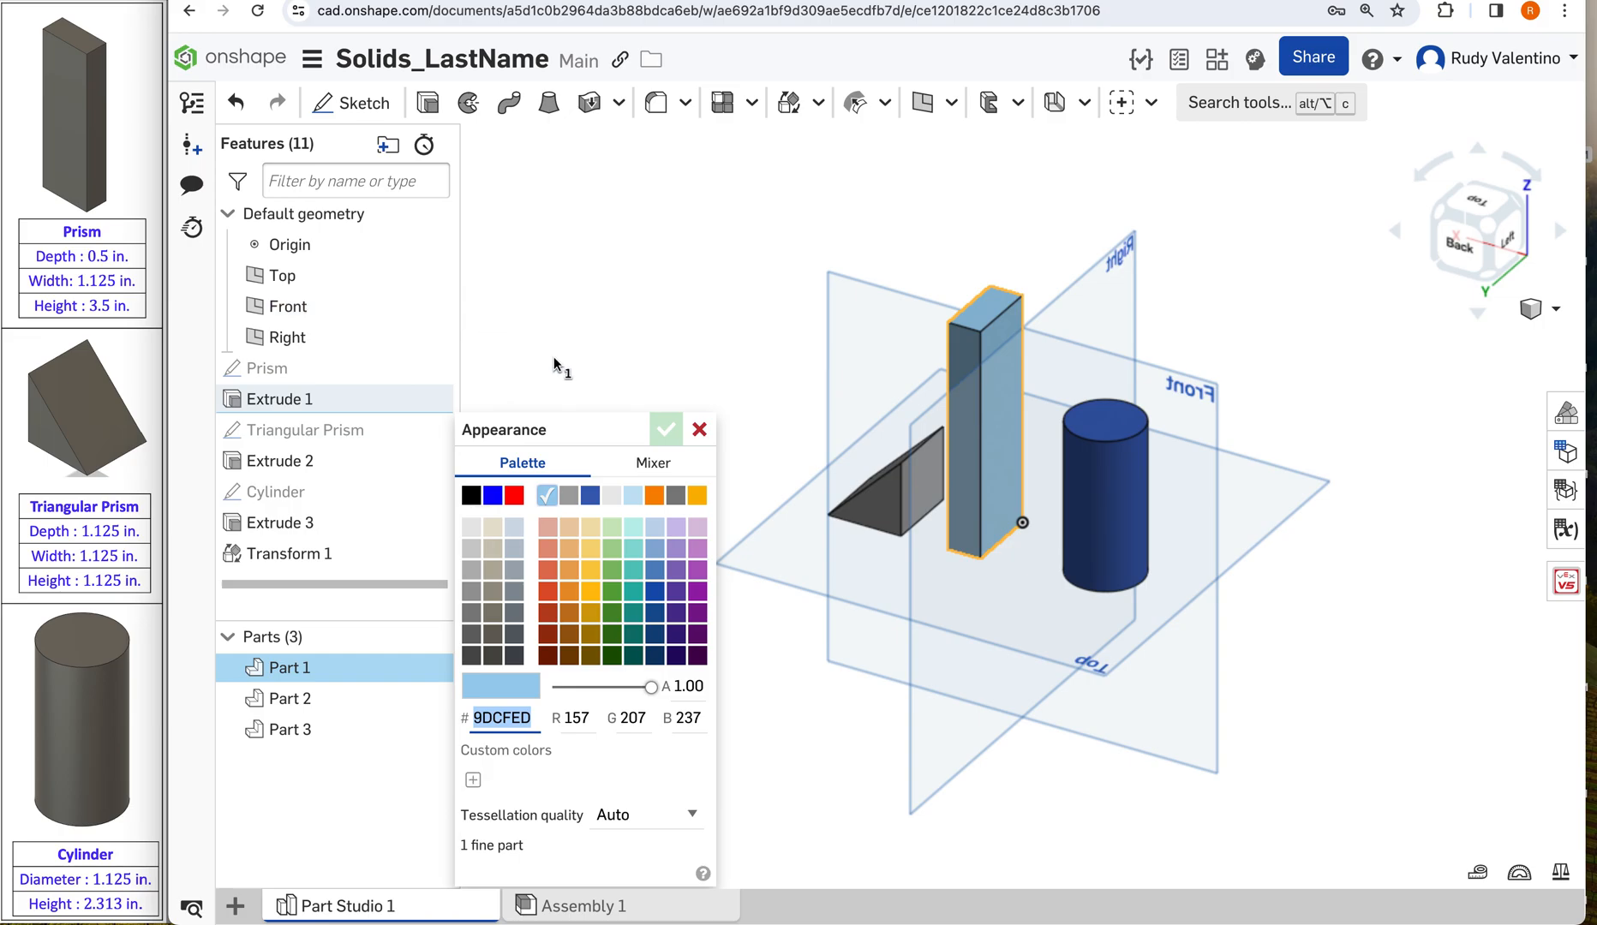
left_click(591, 548)
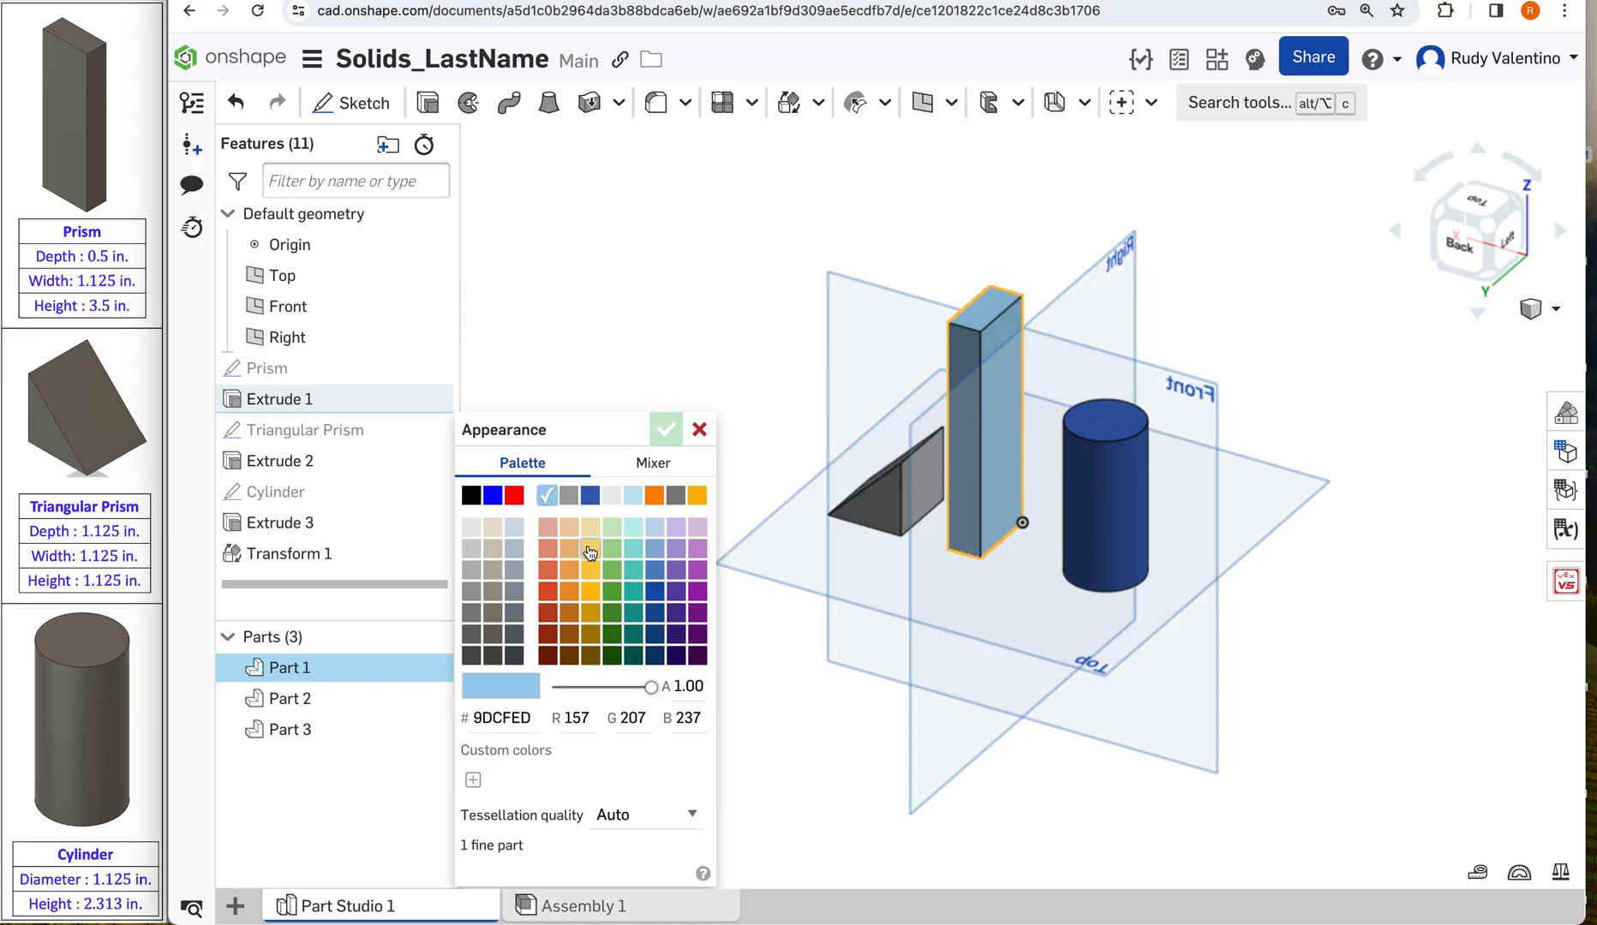
left_click(666, 430)
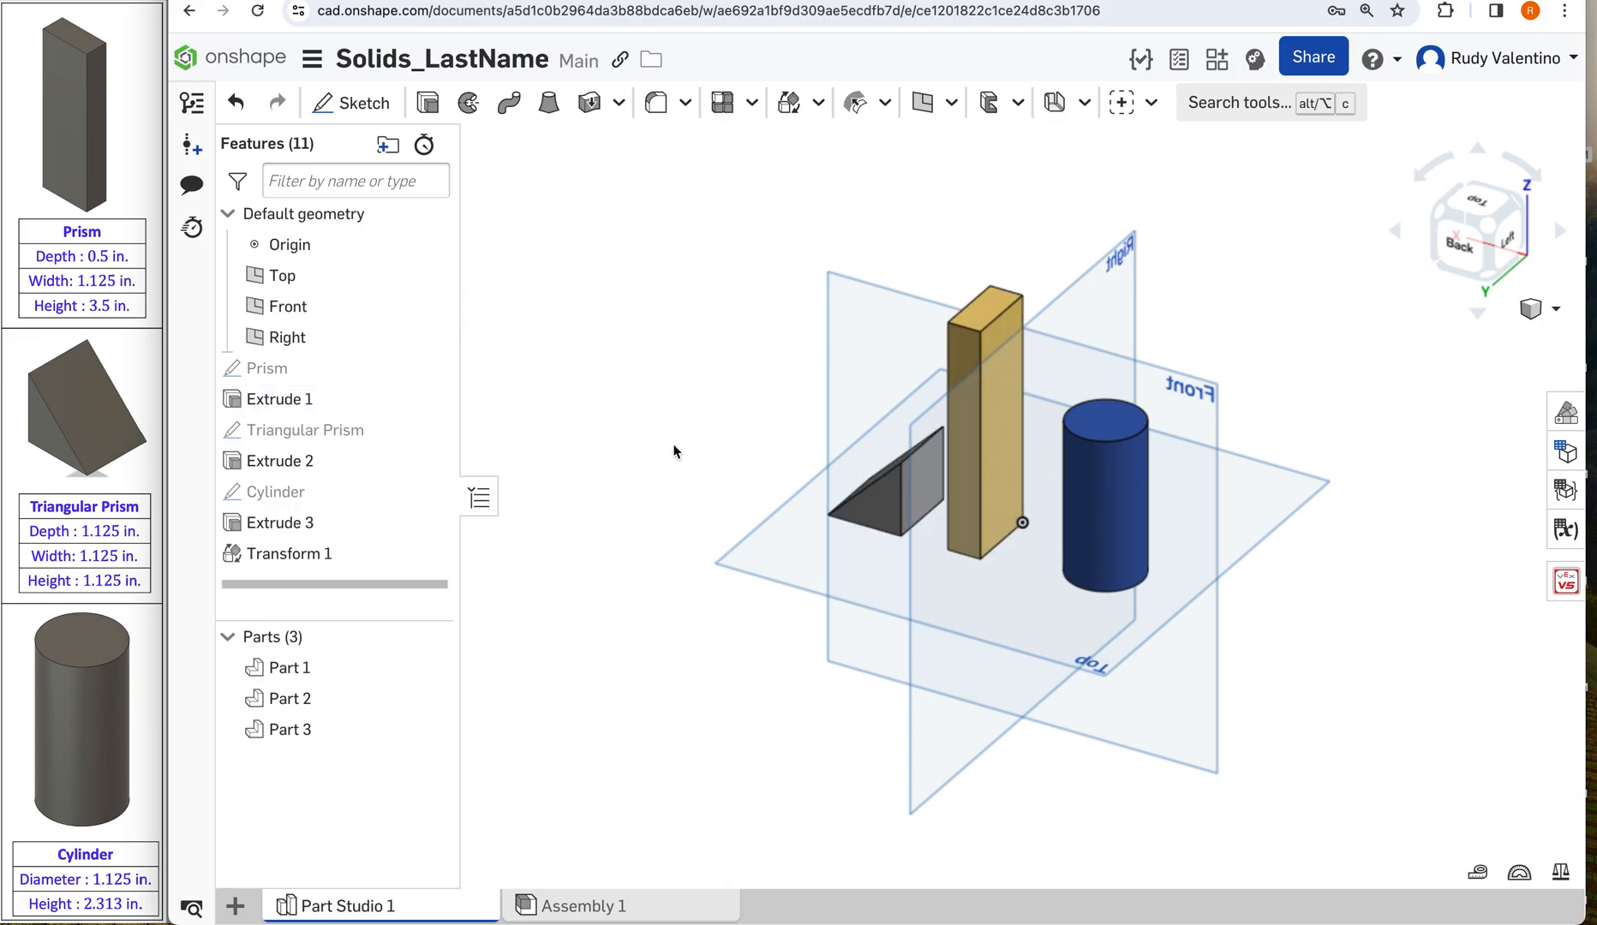
Step: Change the appearance of the triangular prism, Part 2, to purple 981FAC
left_click(320, 702)
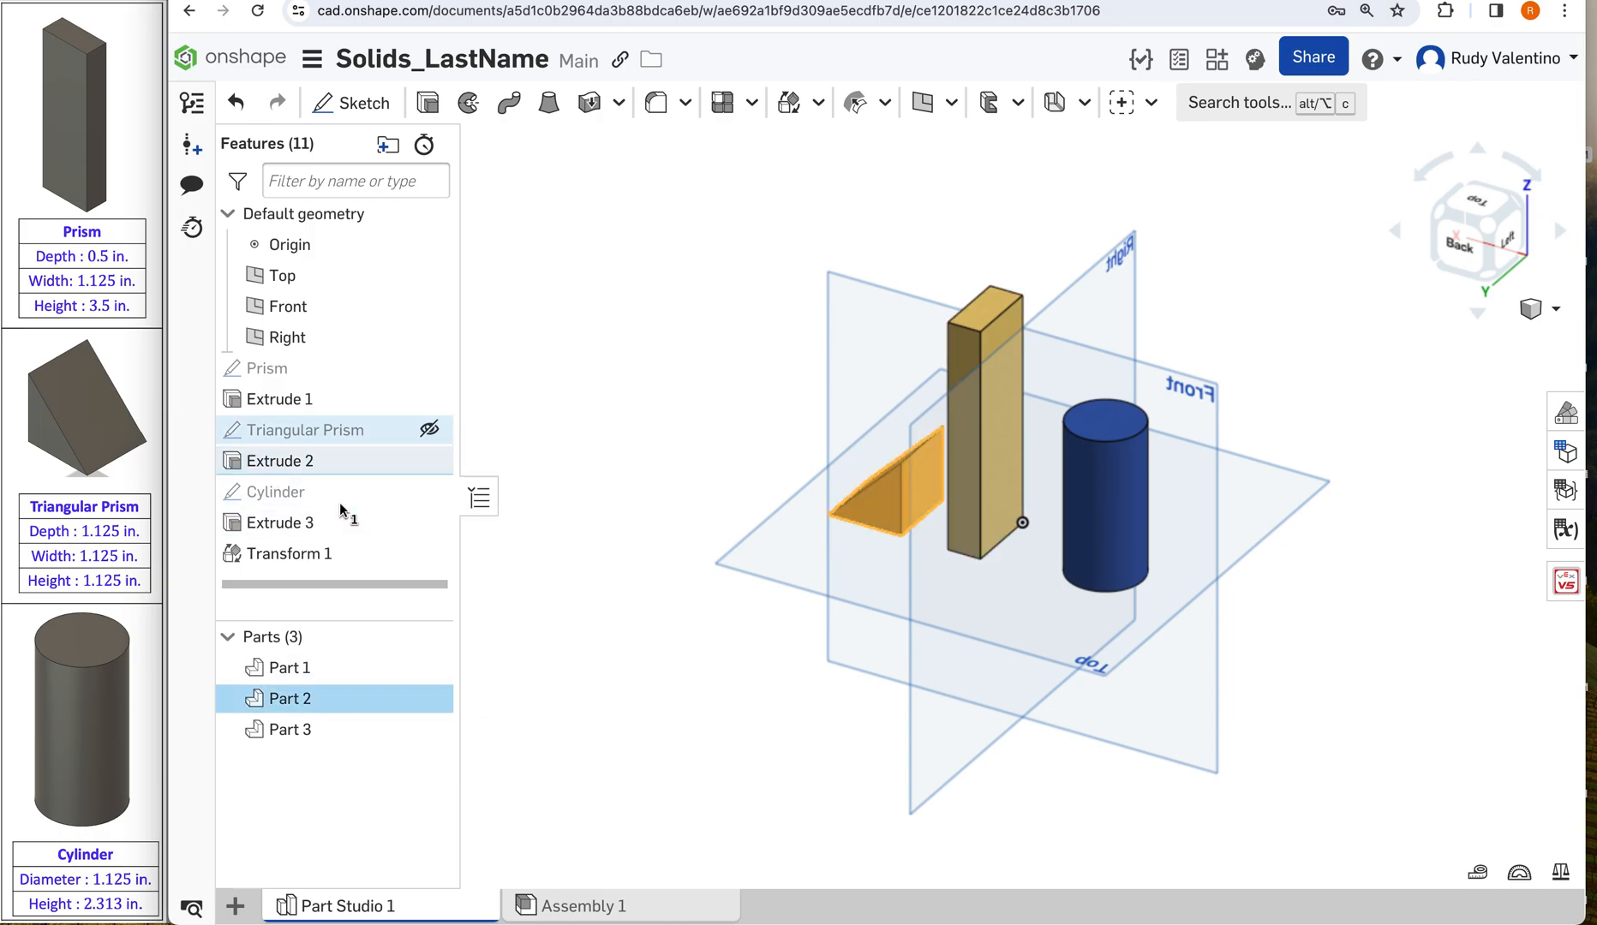
right_click(314, 698)
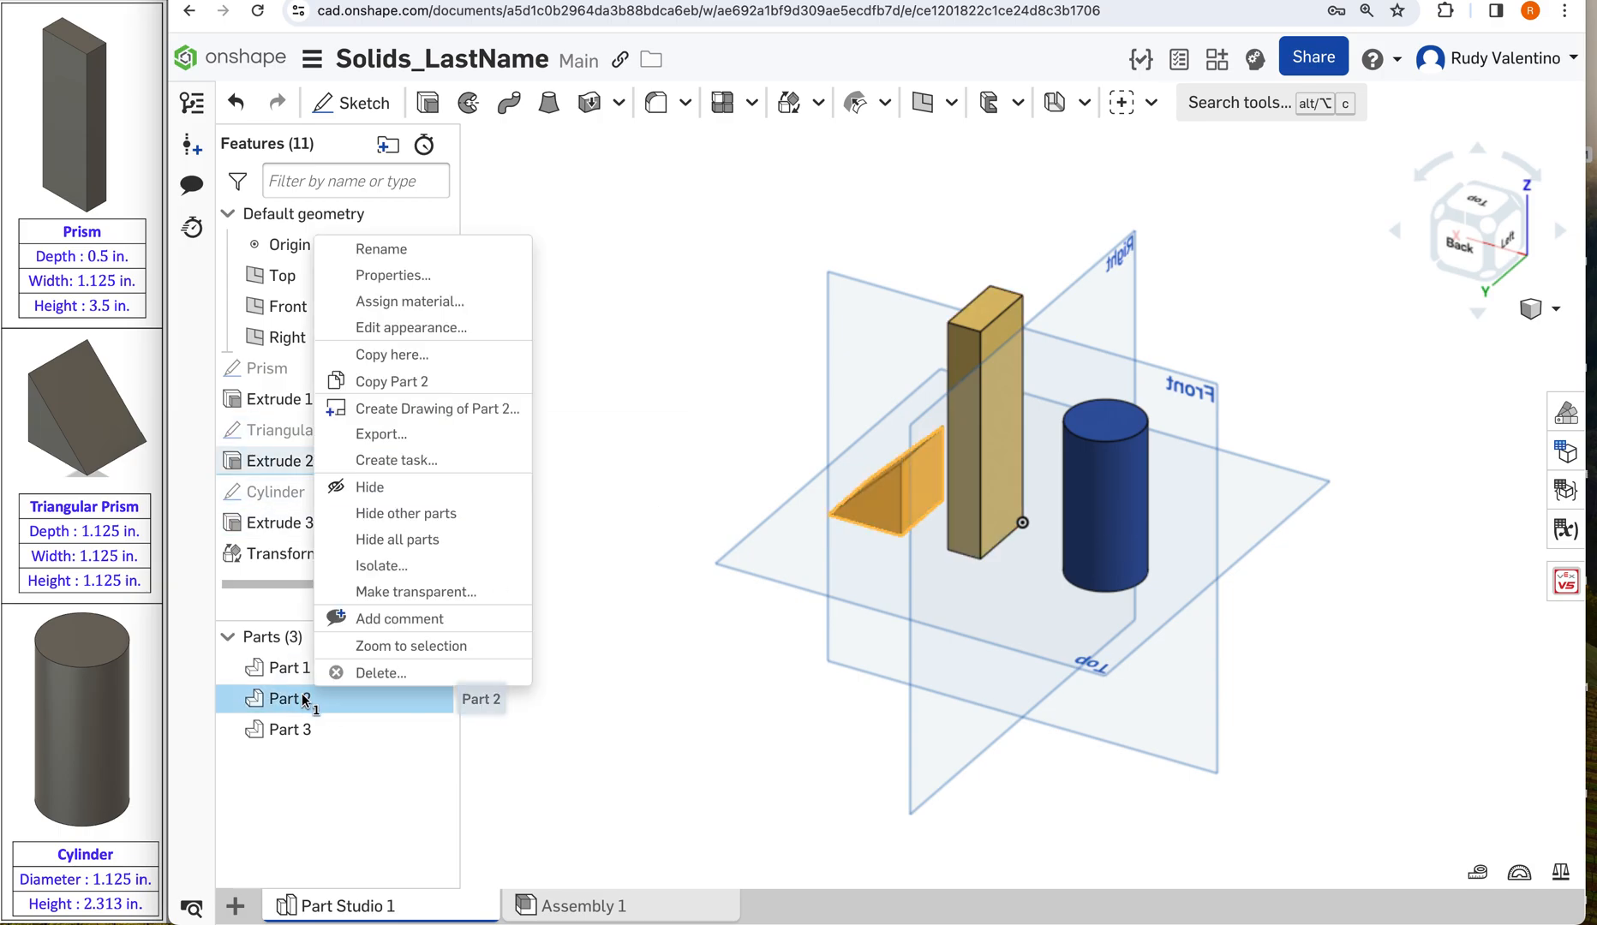
left_click(425, 322)
left_click(697, 590)
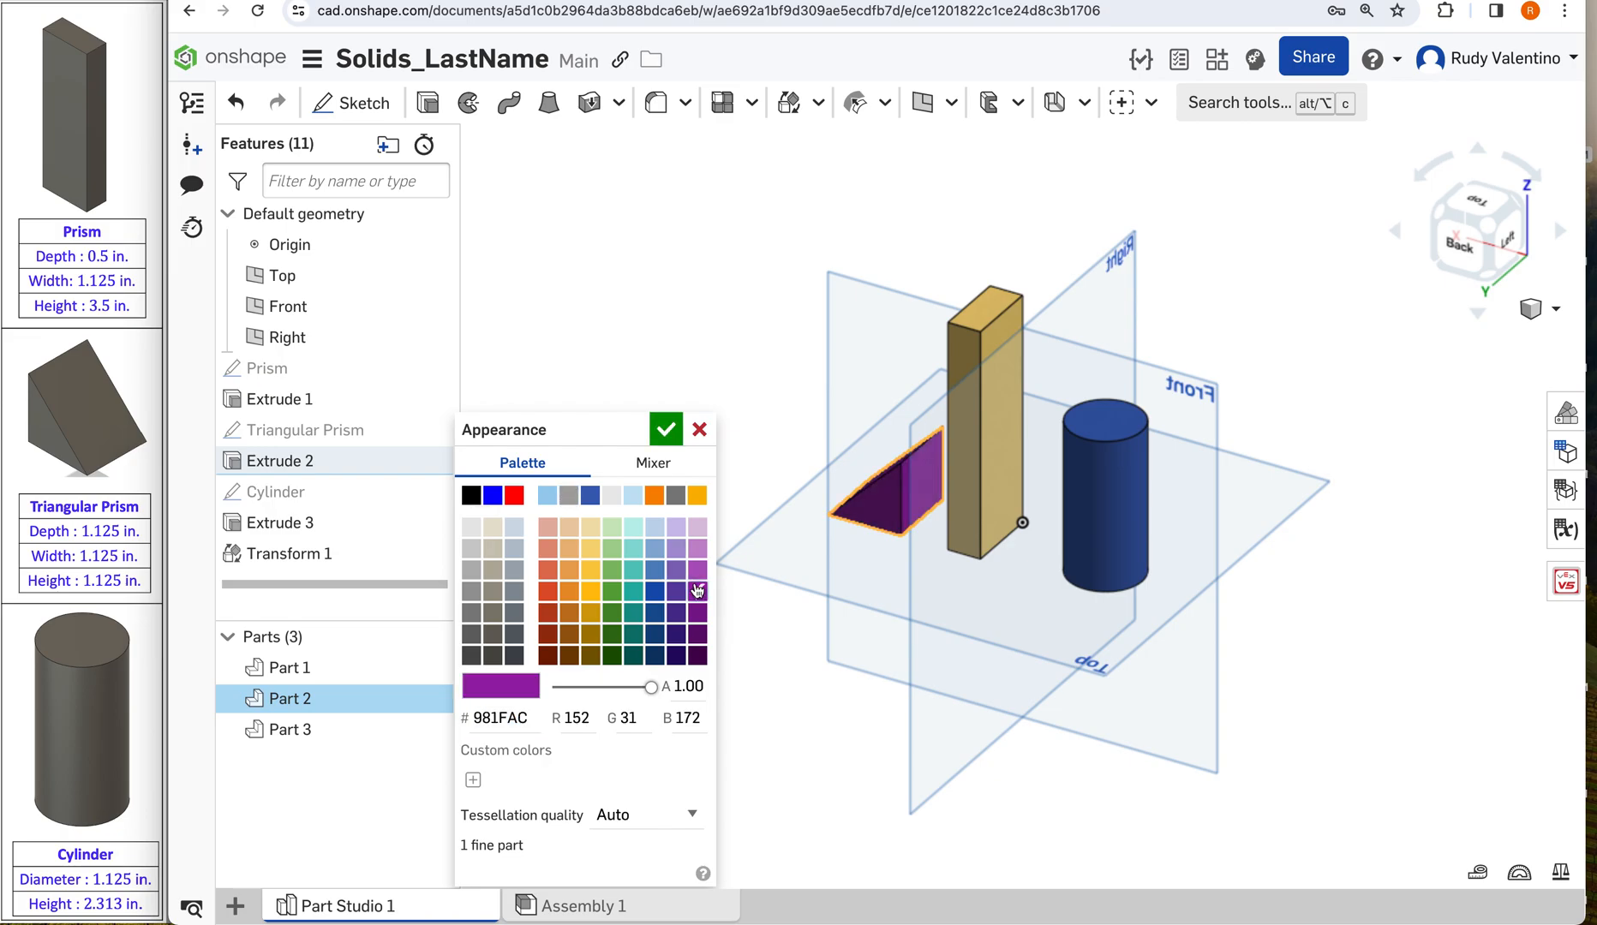
left_click(667, 430)
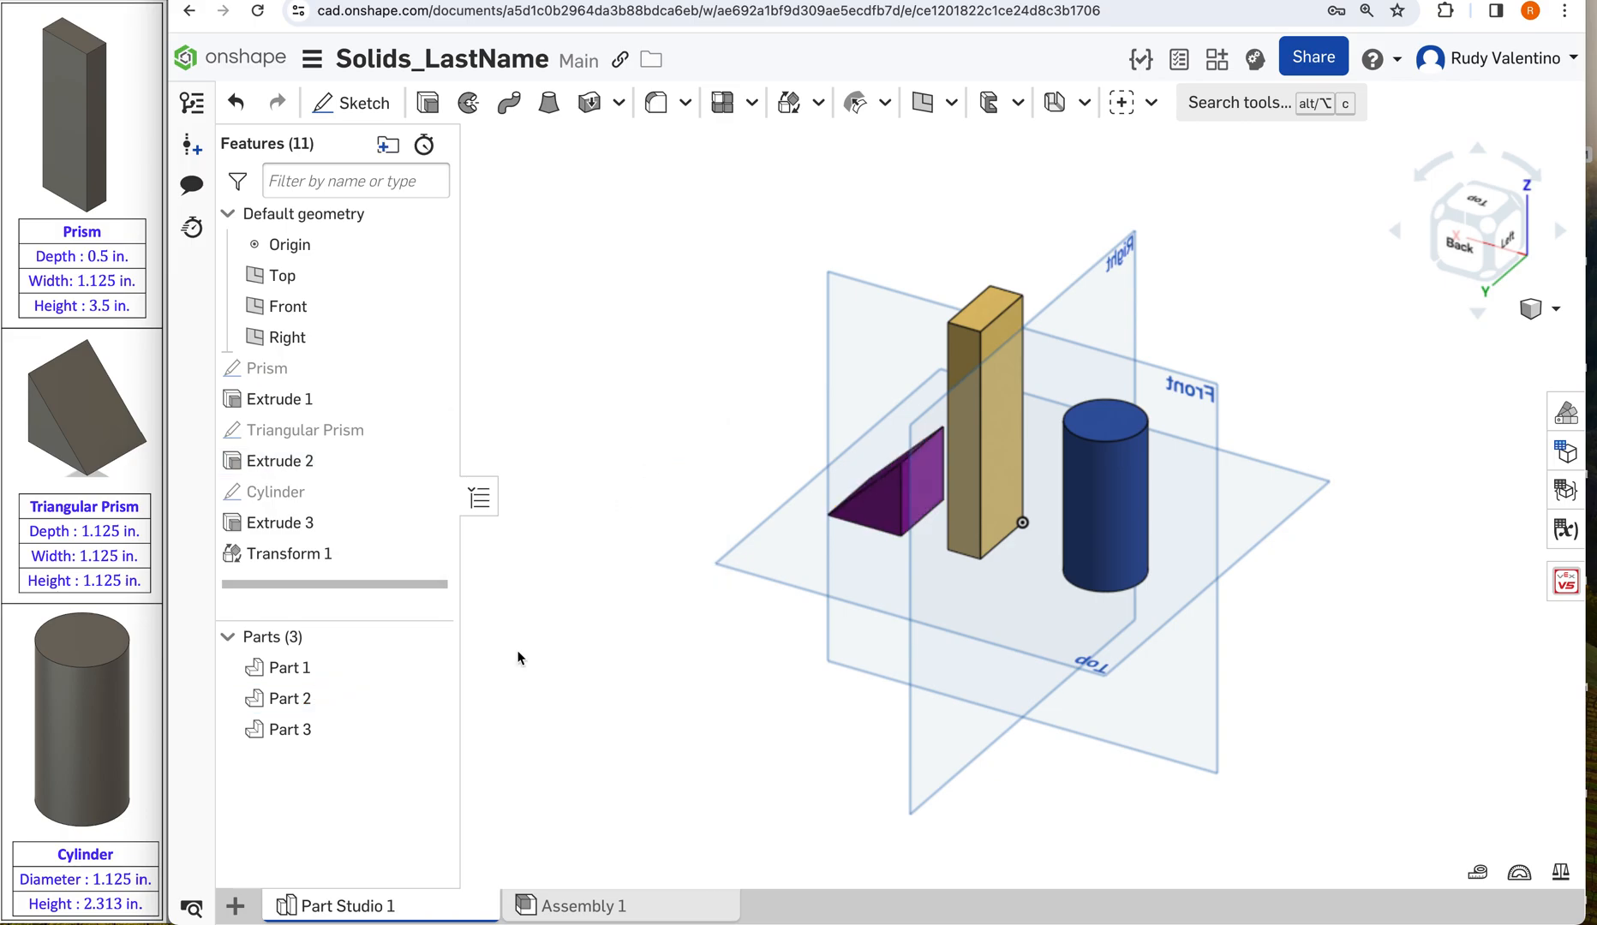
Step: Change the appearance of the cylinder, Part 3, to bright green 49FF00 with an opacity of 0.26
left_click(293, 728)
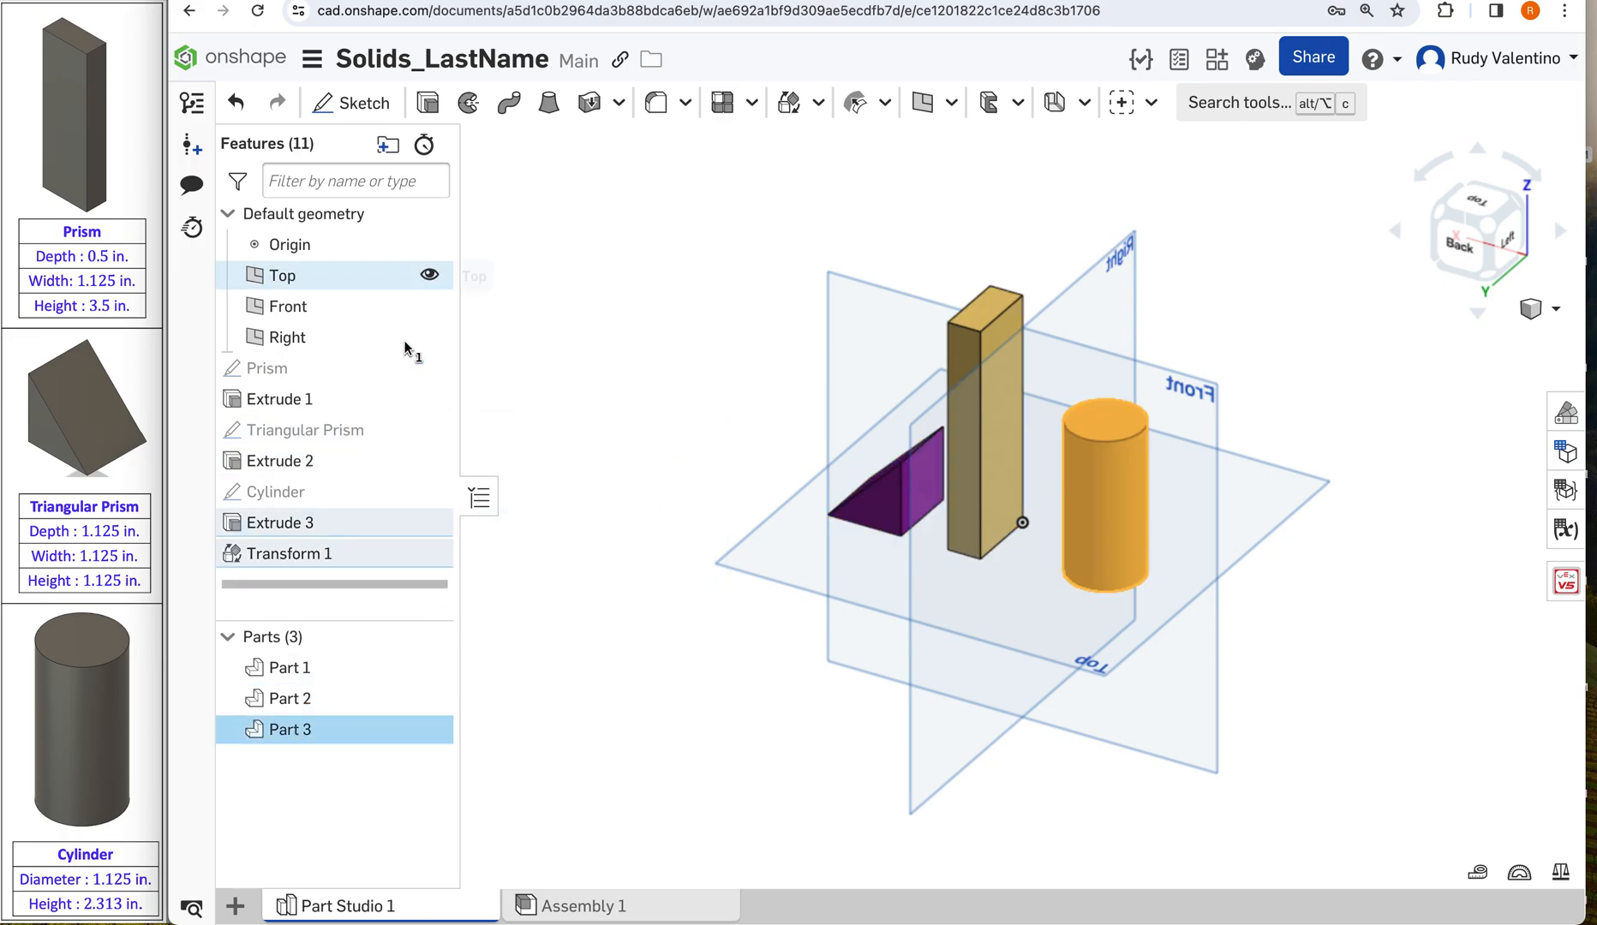
right_click(348, 739)
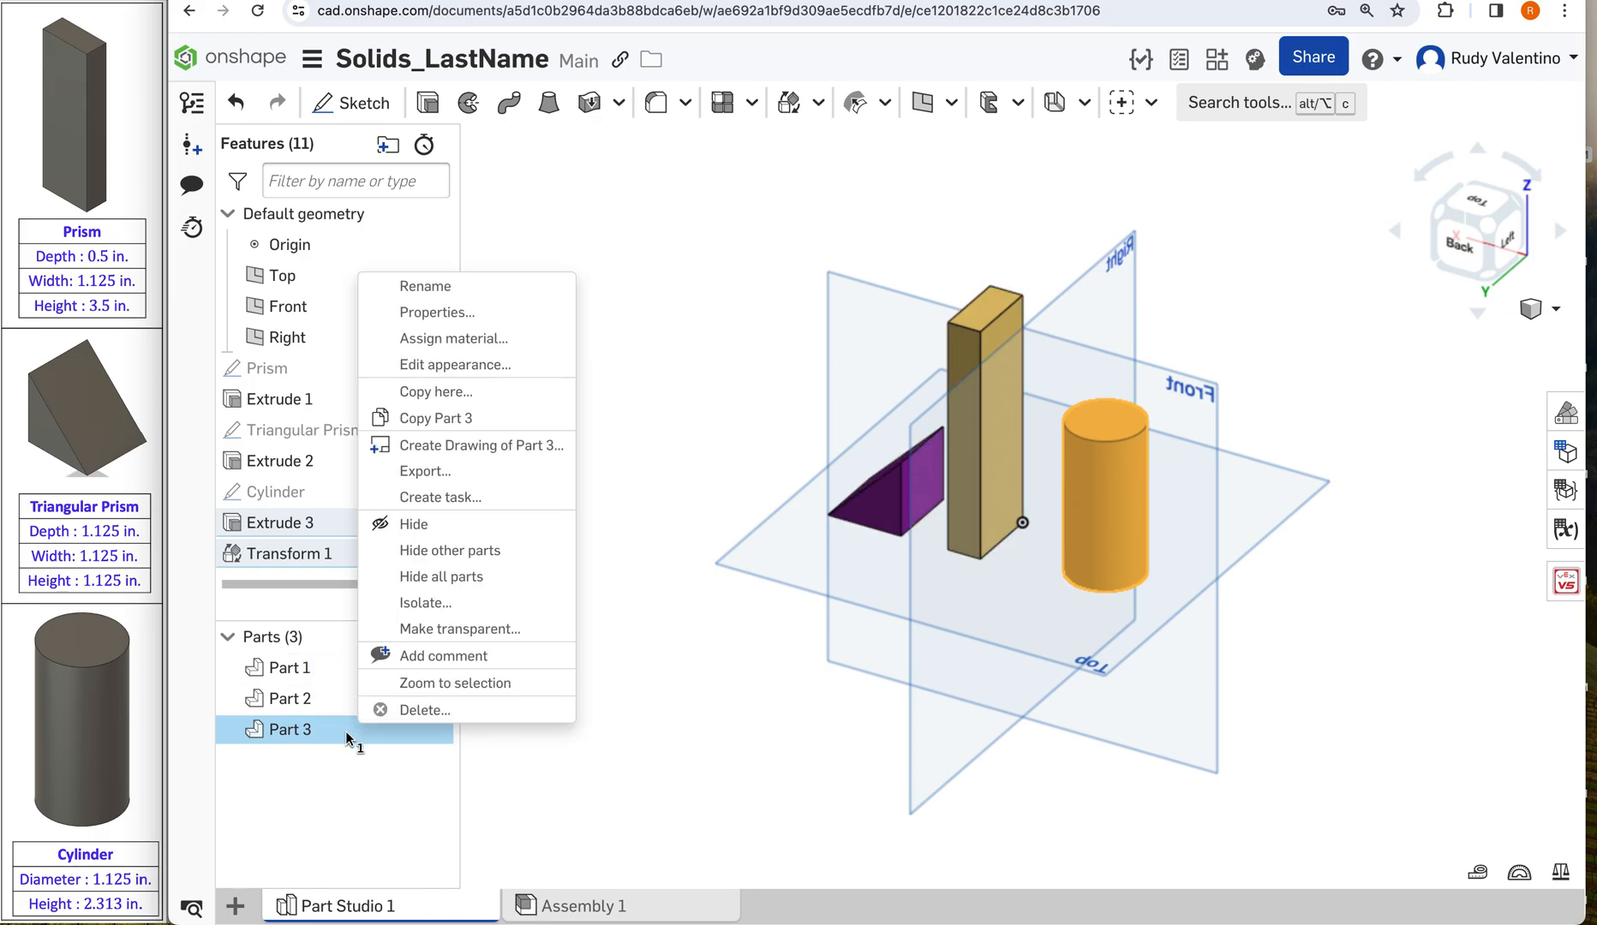
left_click(495, 372)
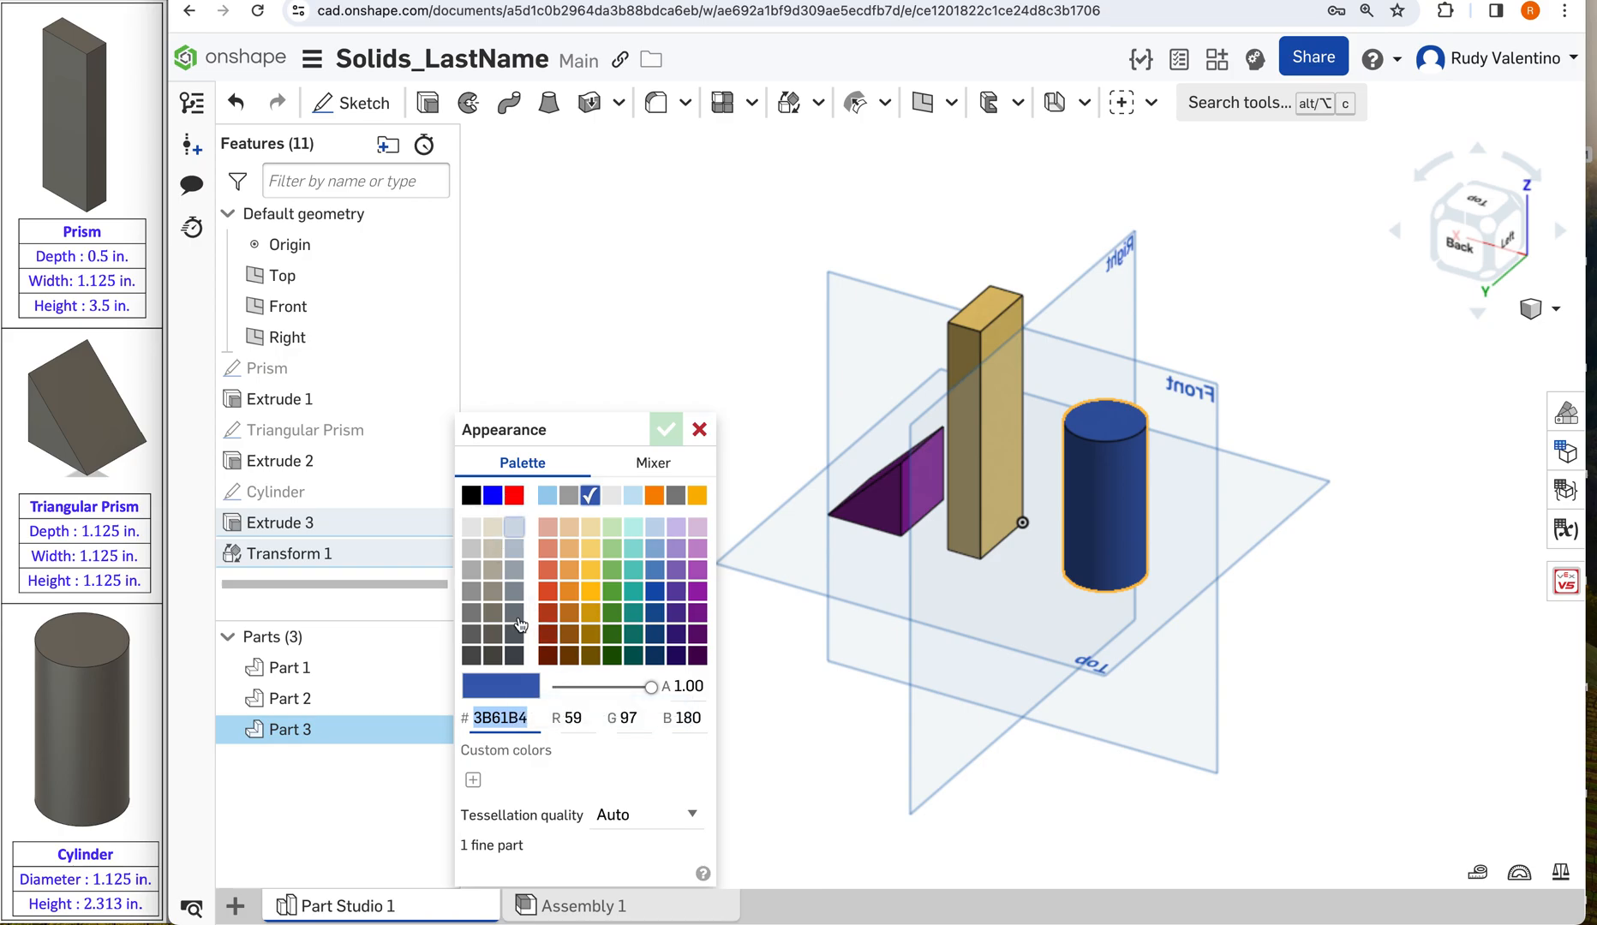
left_click(515, 495)
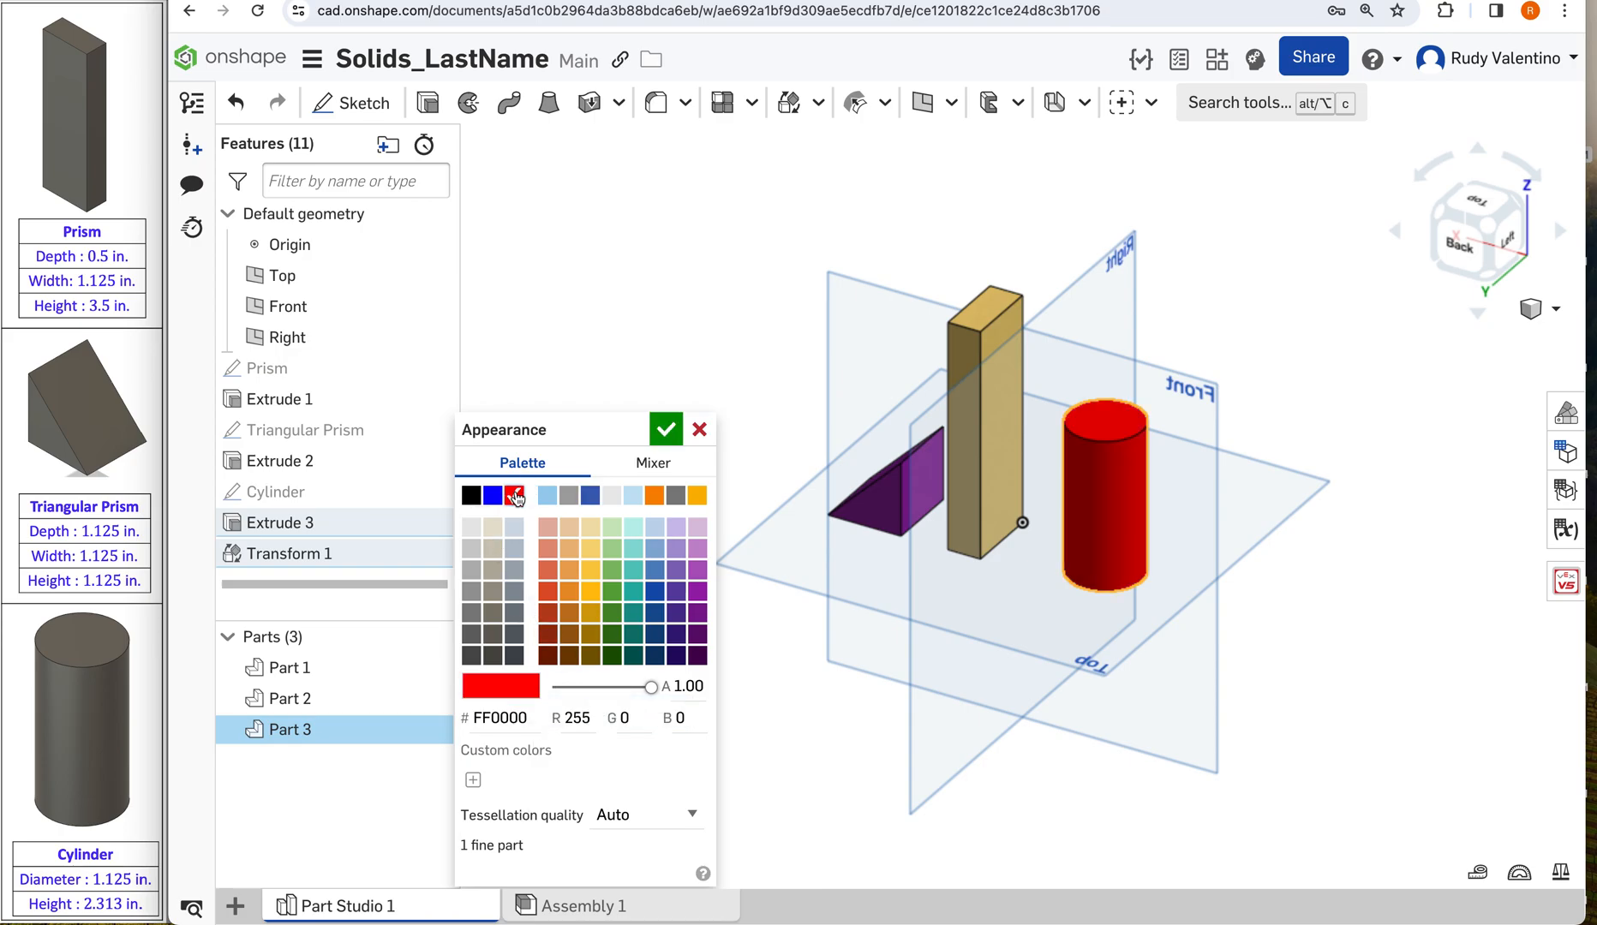
left_click(652, 463)
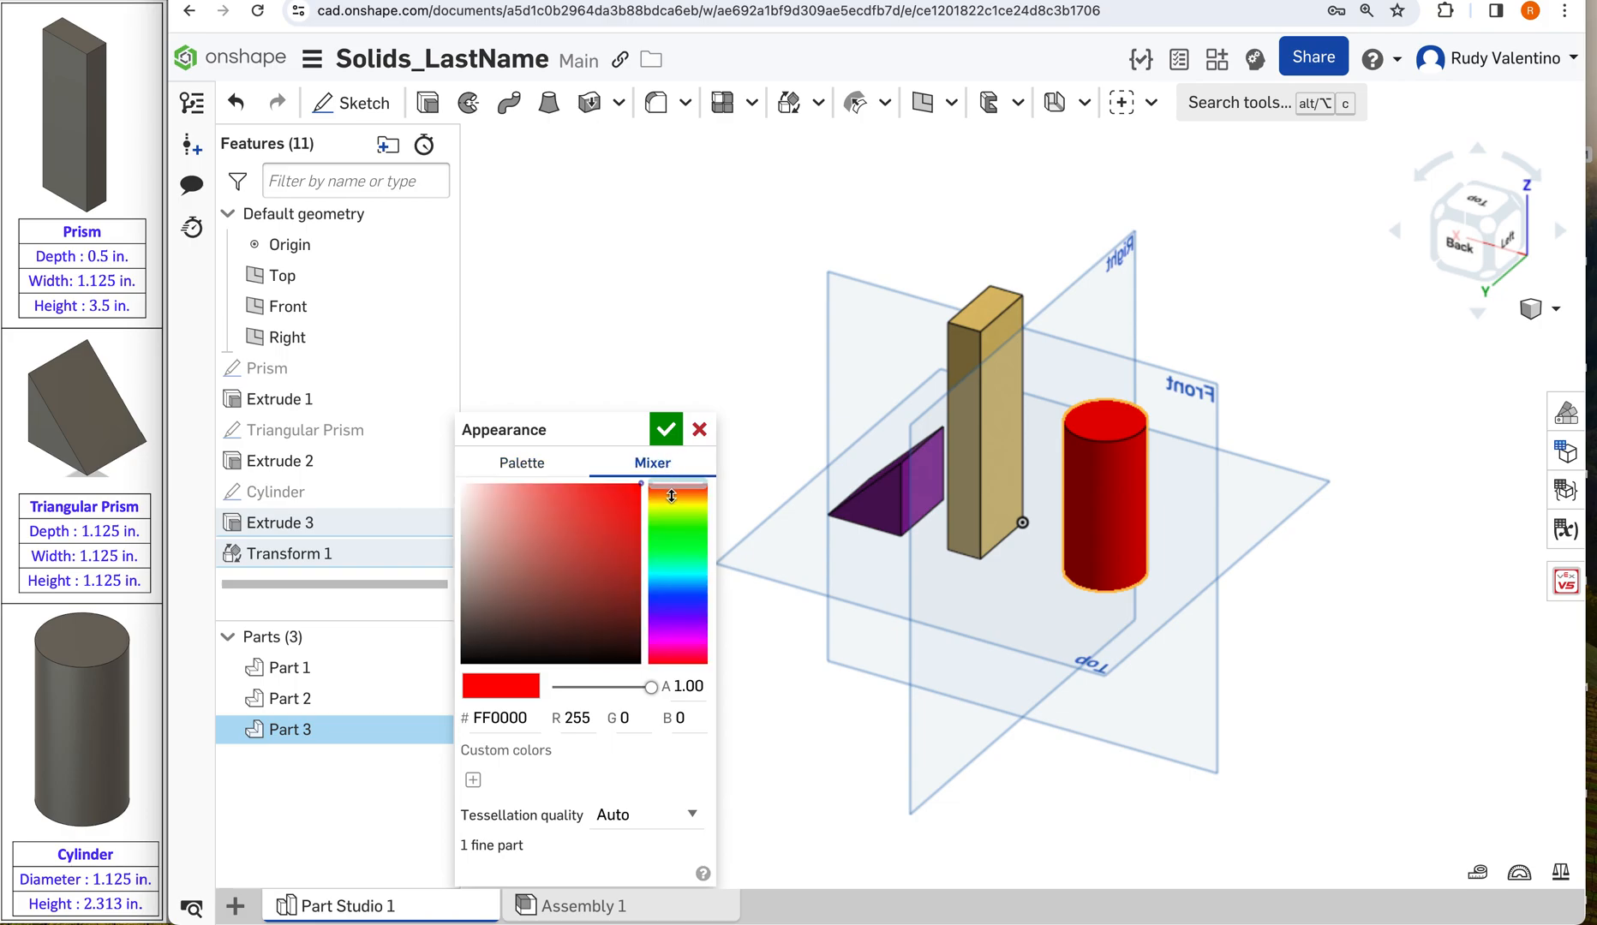
mouse_move(673, 508)
left_mouse_down()
mouse_move(676, 546)
mouse_move(678, 529)
left_mouse_up()
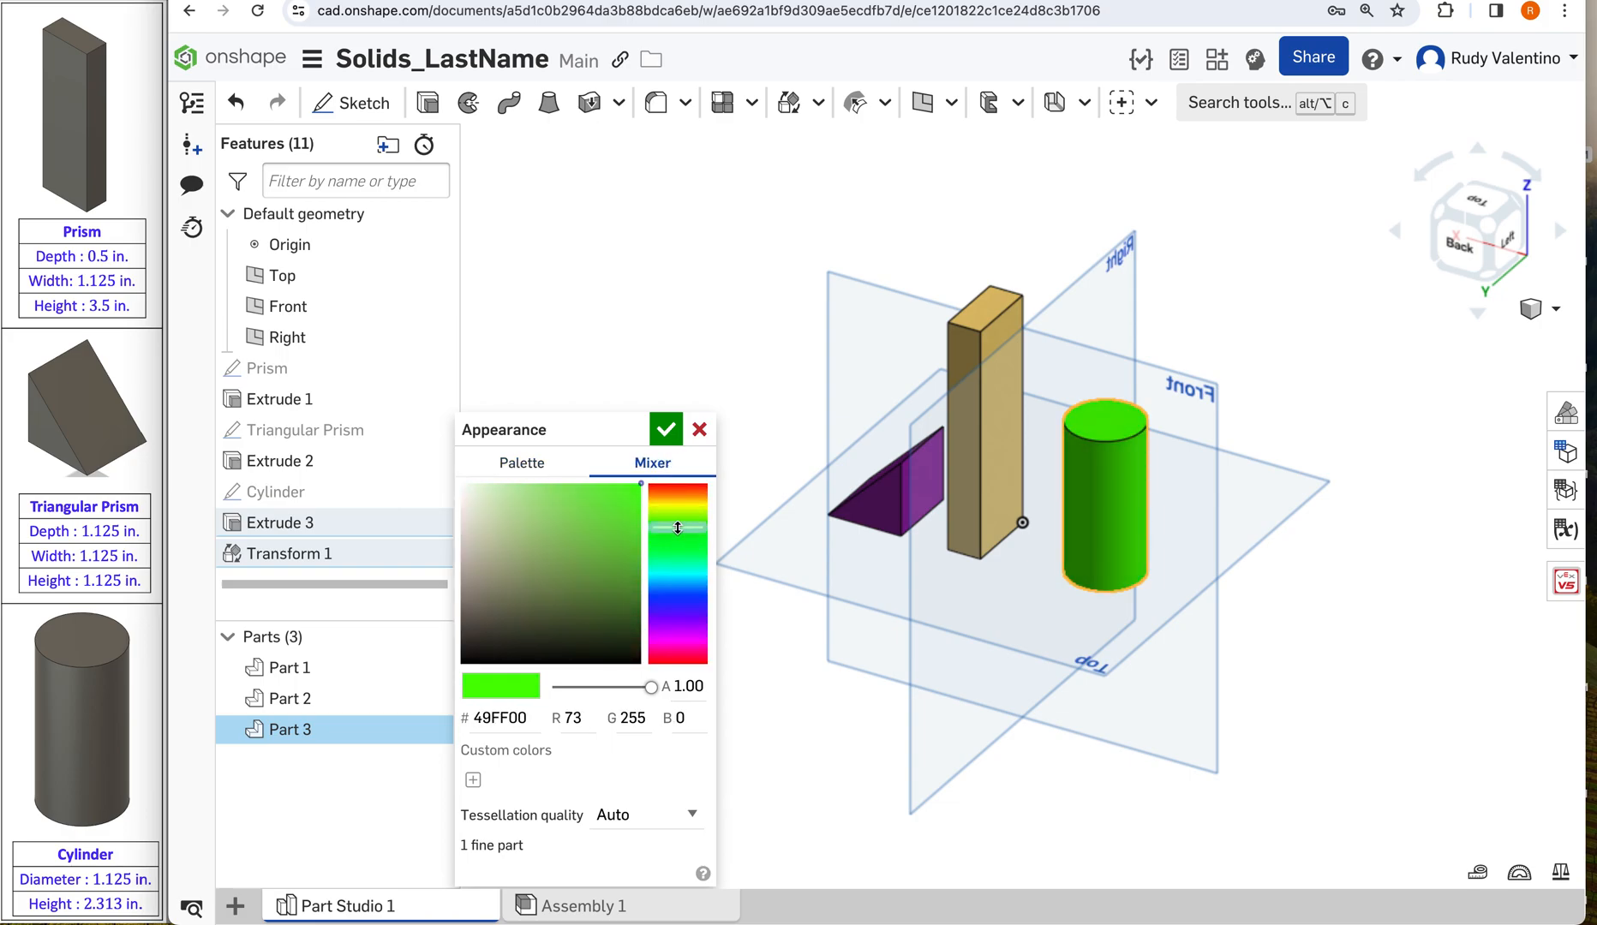
left_click_drag(651, 686, 578, 686)
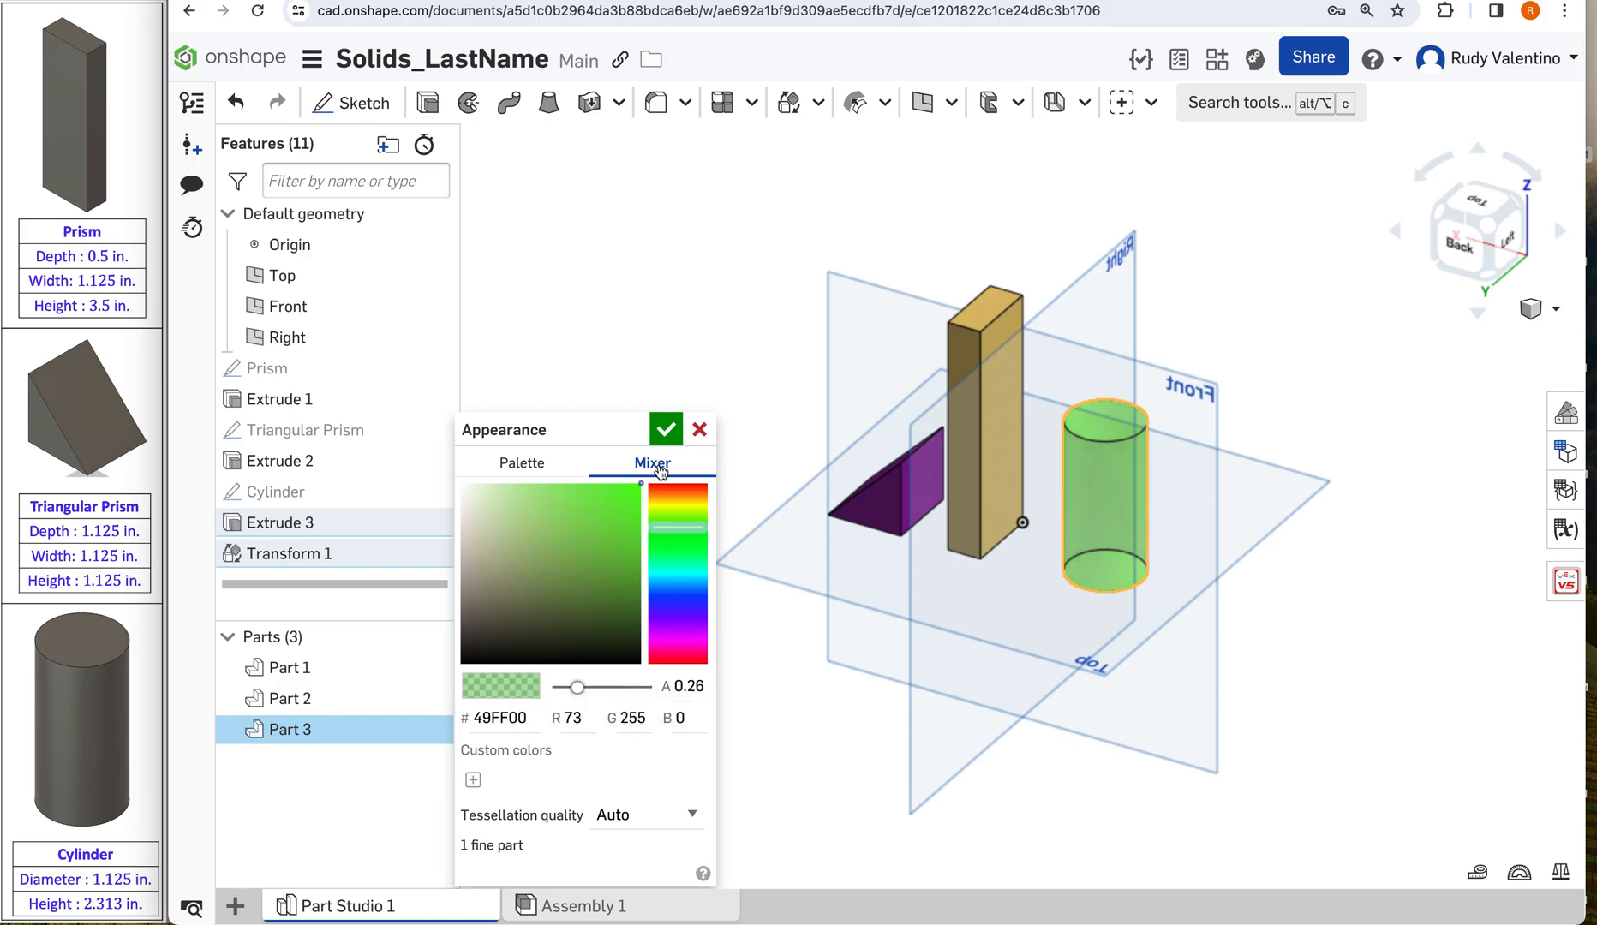
left_click(666, 431)
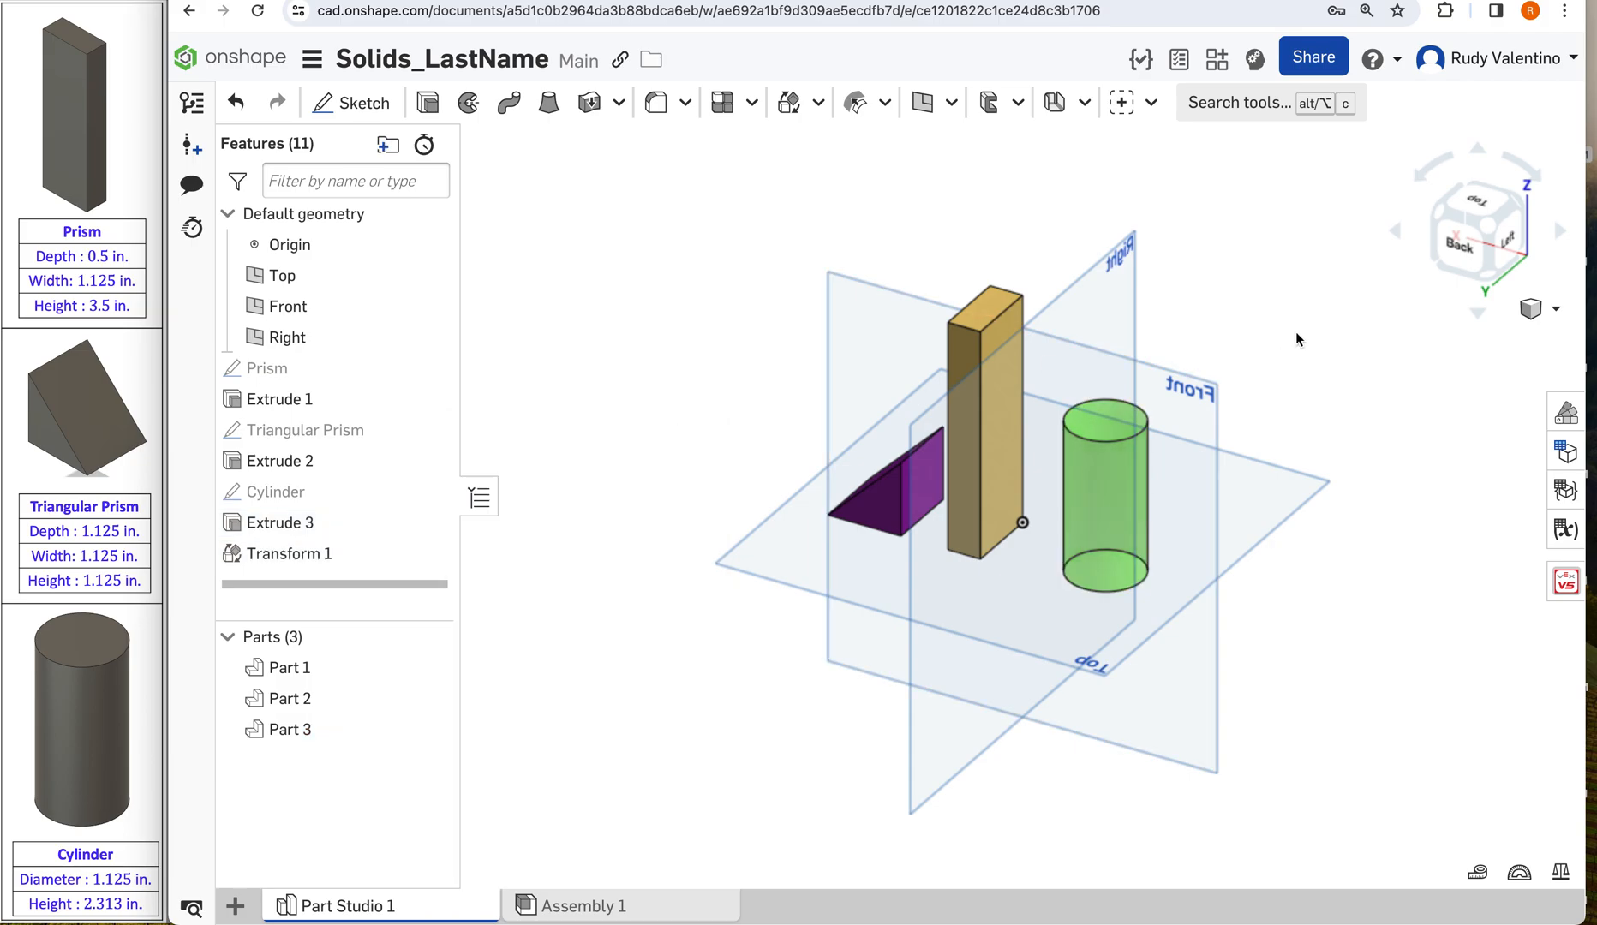
Step: Capture a screenshot of the three coloured solids in the isometric view facing Front, Top and Right
left_click(1522, 204)
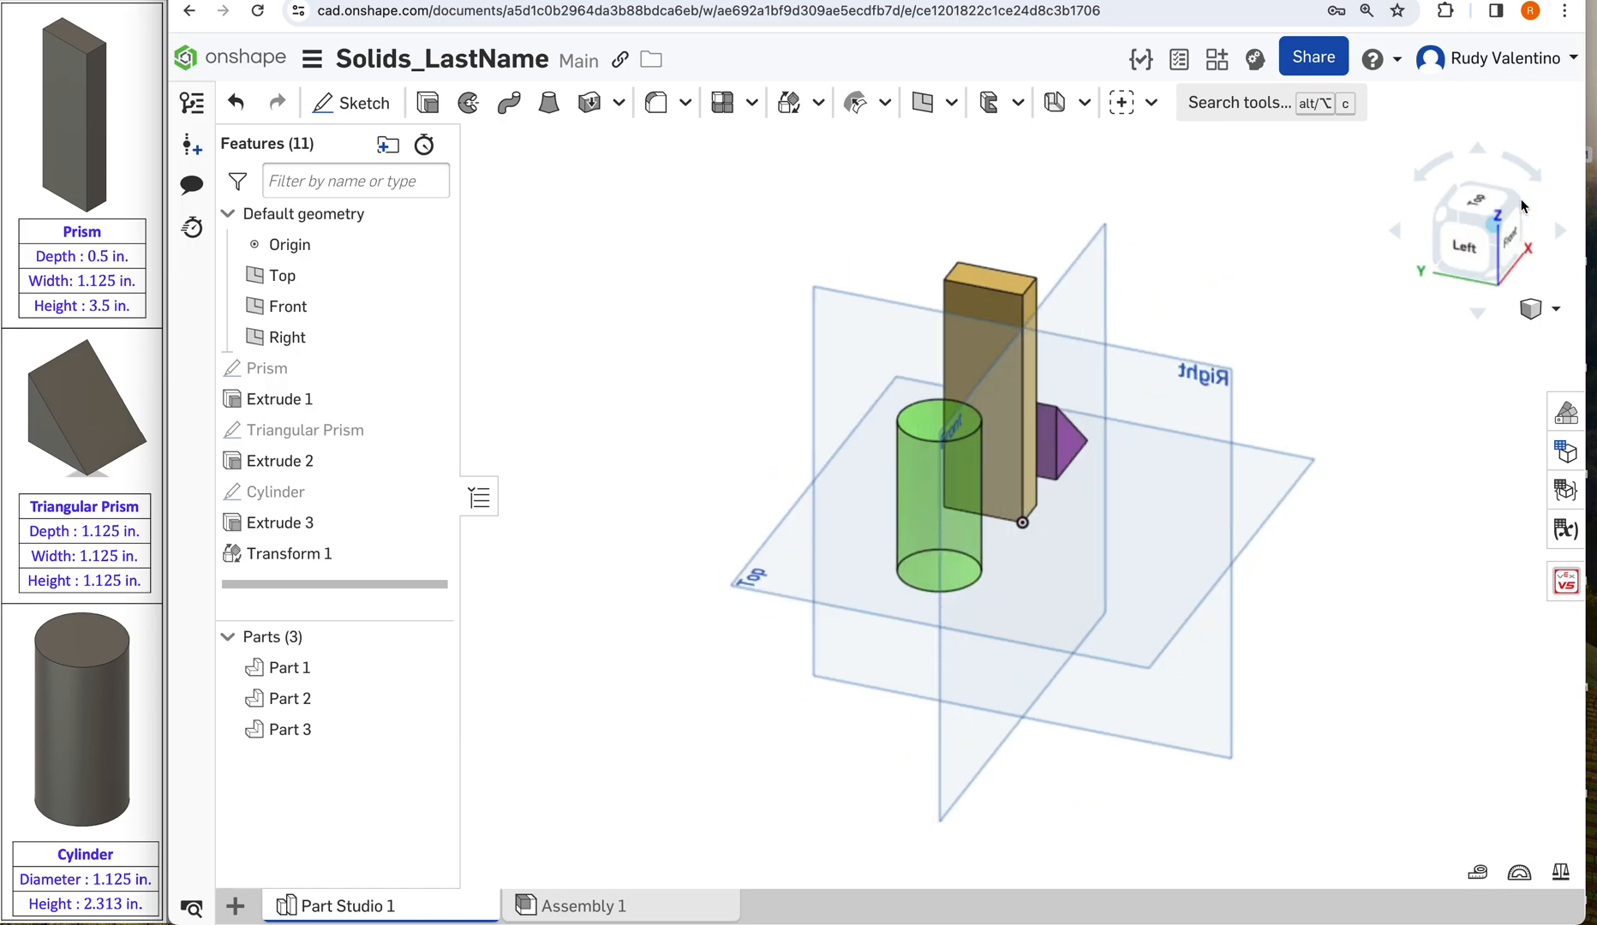
left_click(1518, 201)
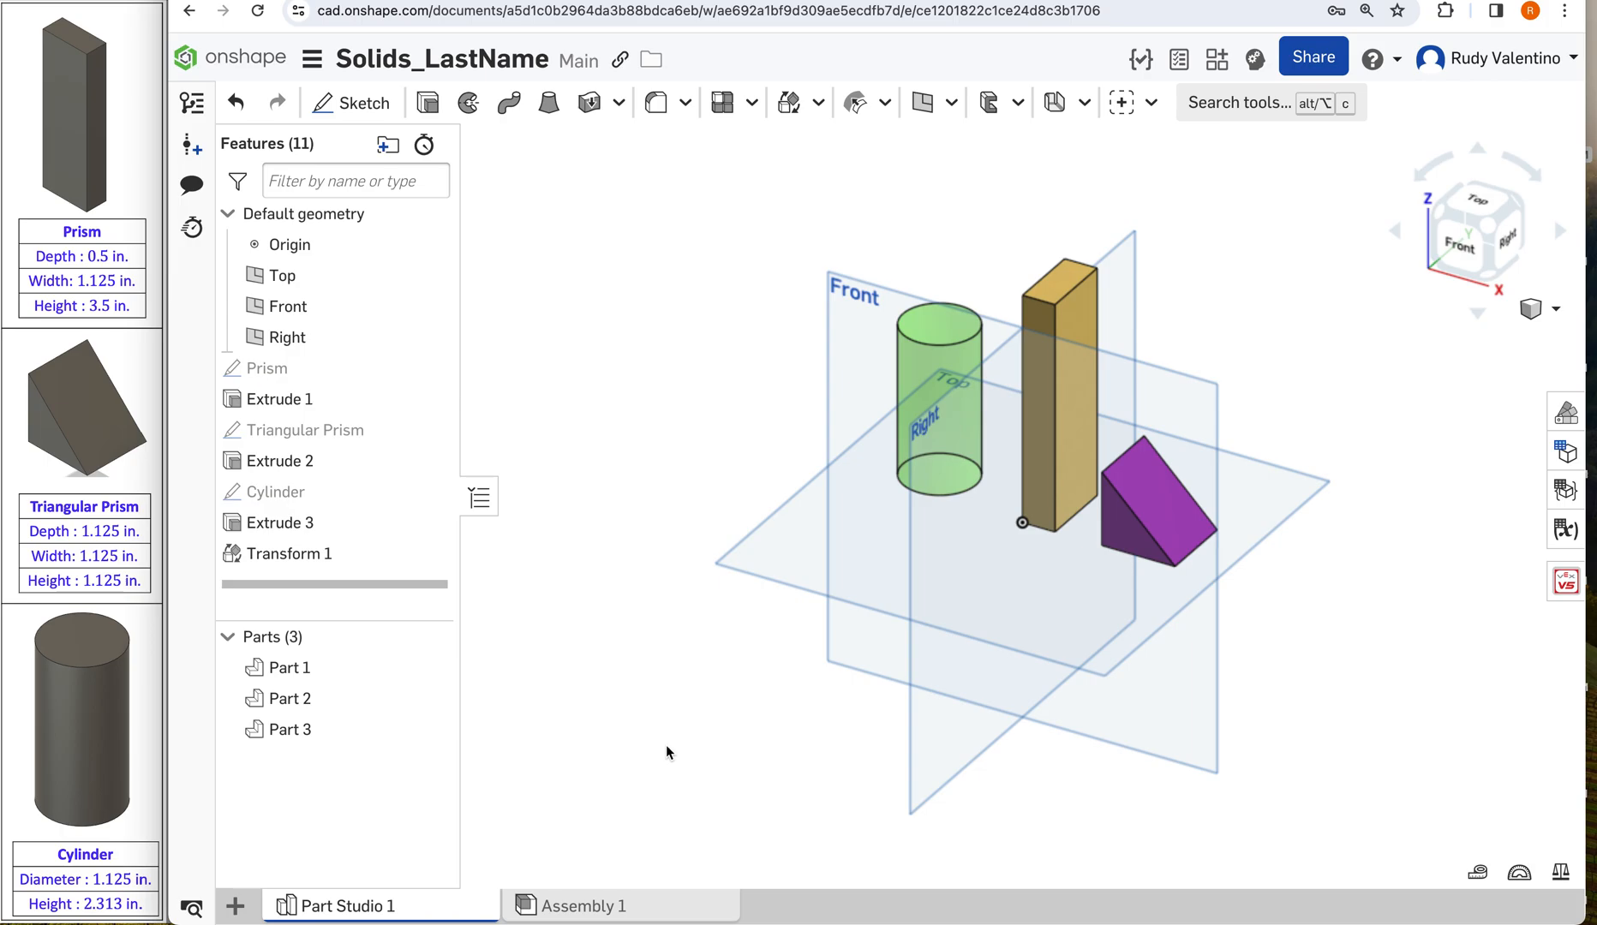
key("super+shift+4")
left_click_drag(806, 174, 1269, 639)
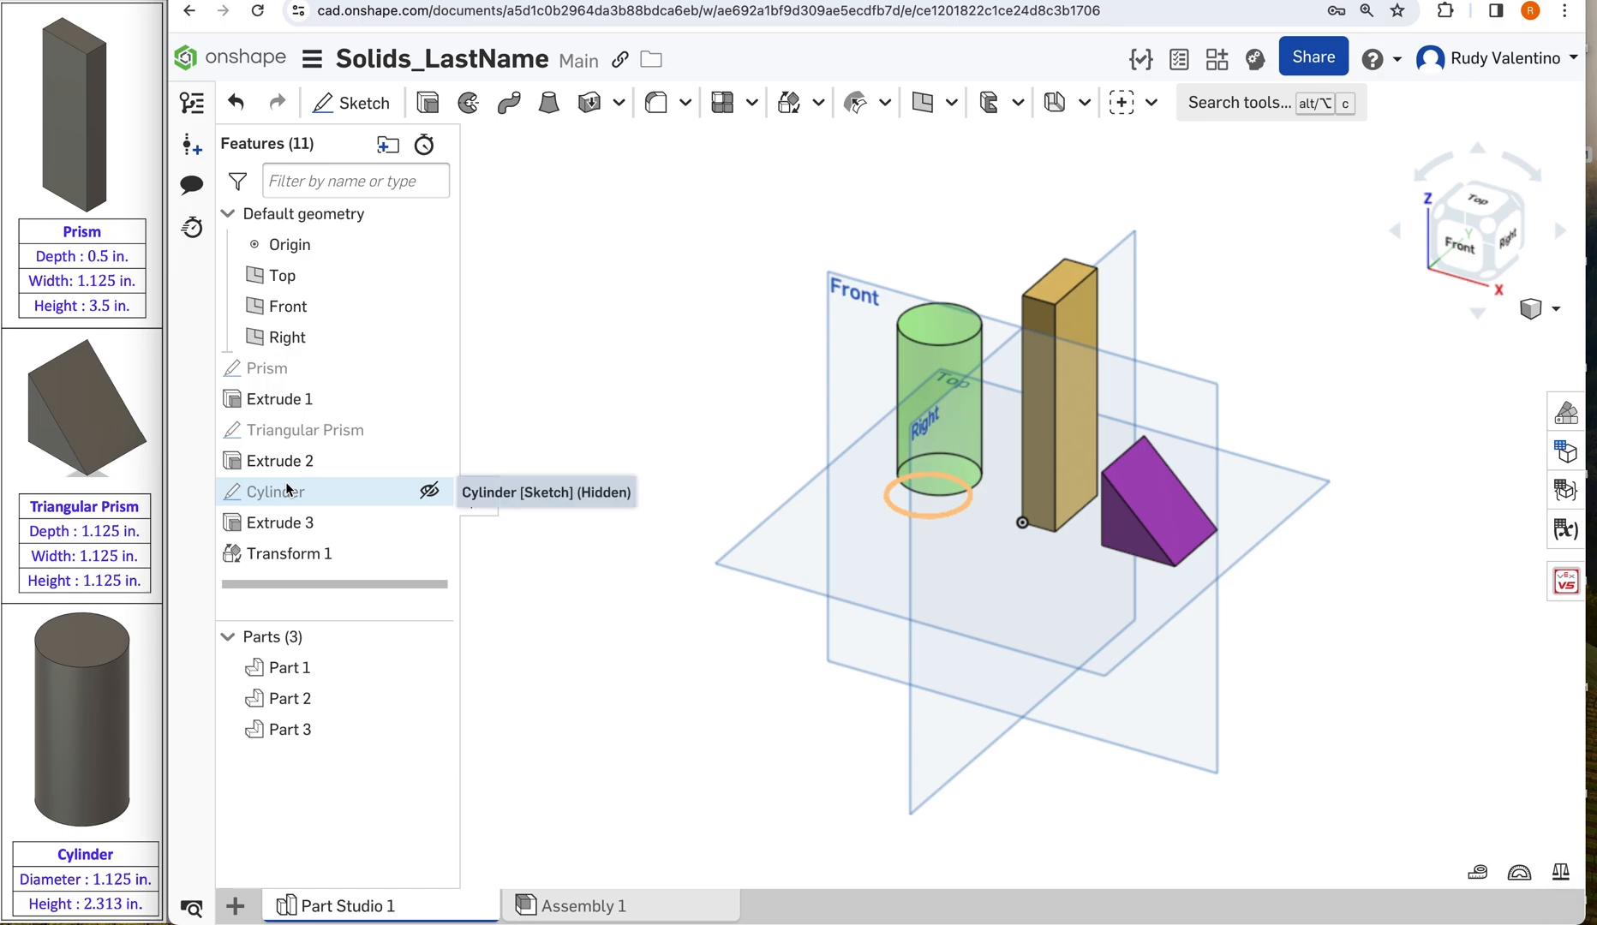
Step: Select Part 1, Part 2 and Part 3 together to check the three solids in the model, and clear the selection
left_click(291, 669)
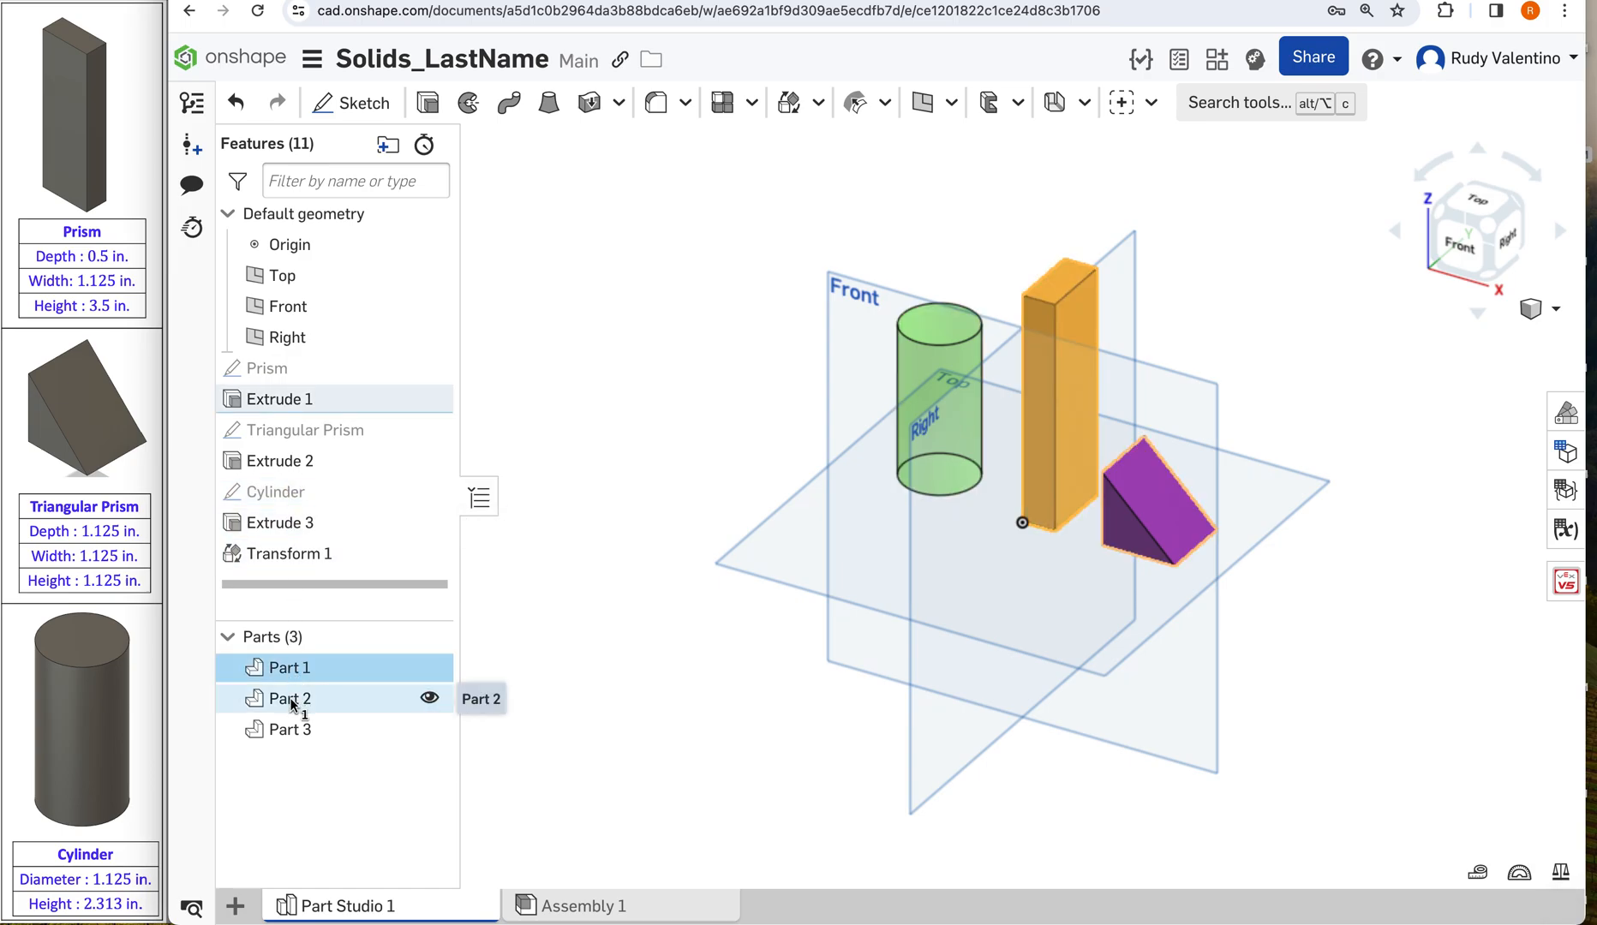
left_click(291, 701)
left_click(290, 719)
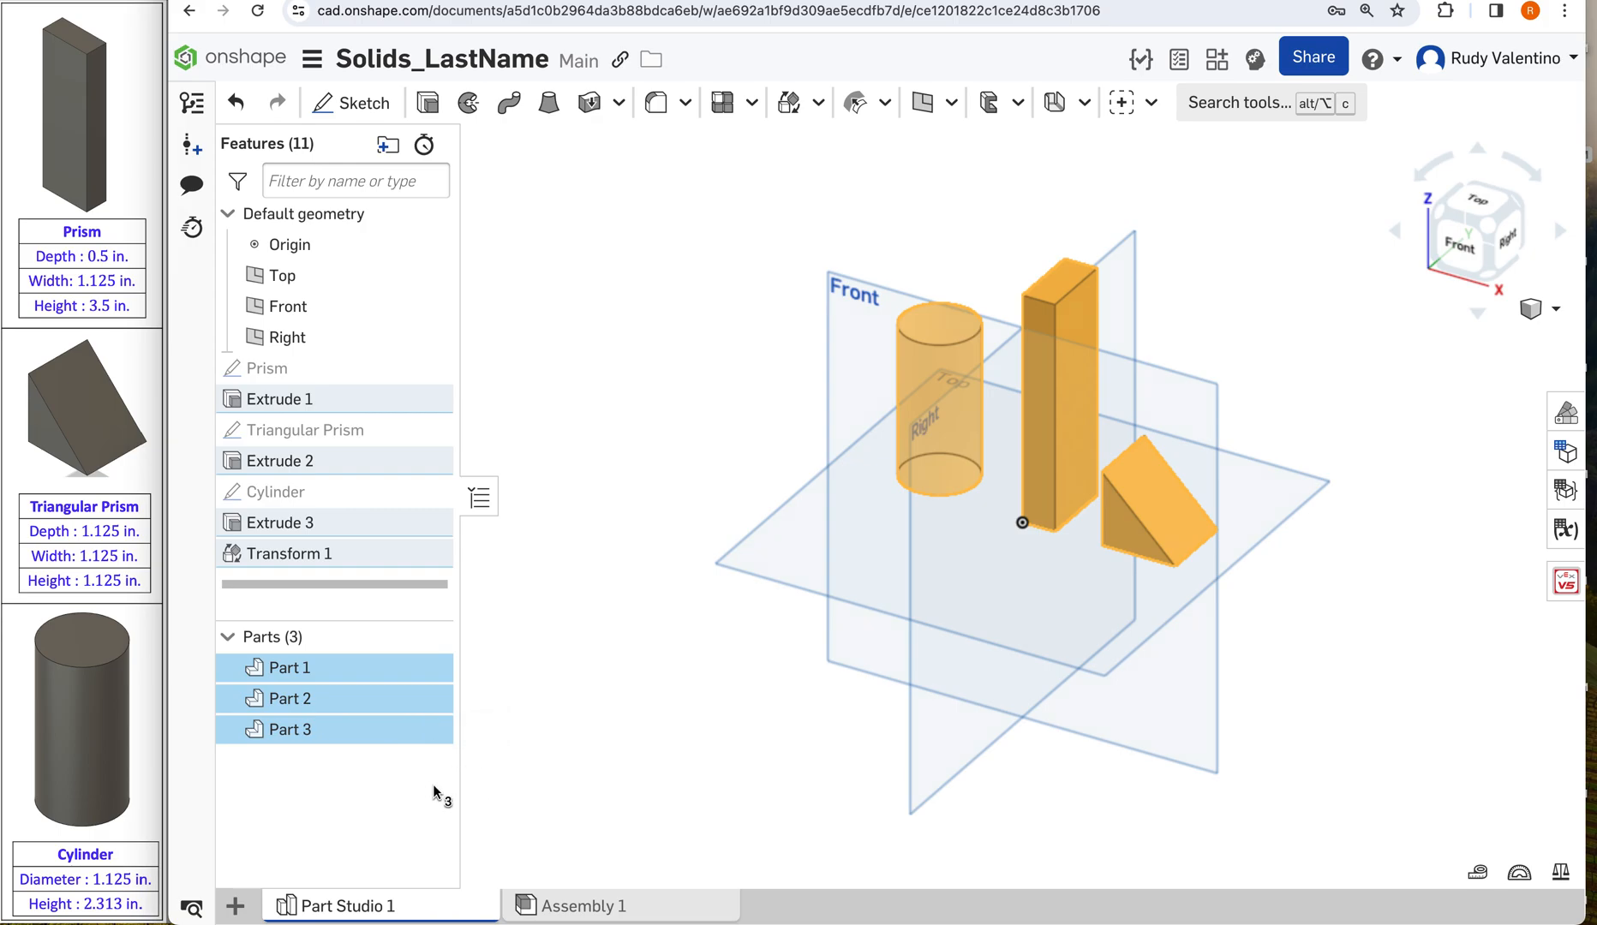
left_click(555, 601)
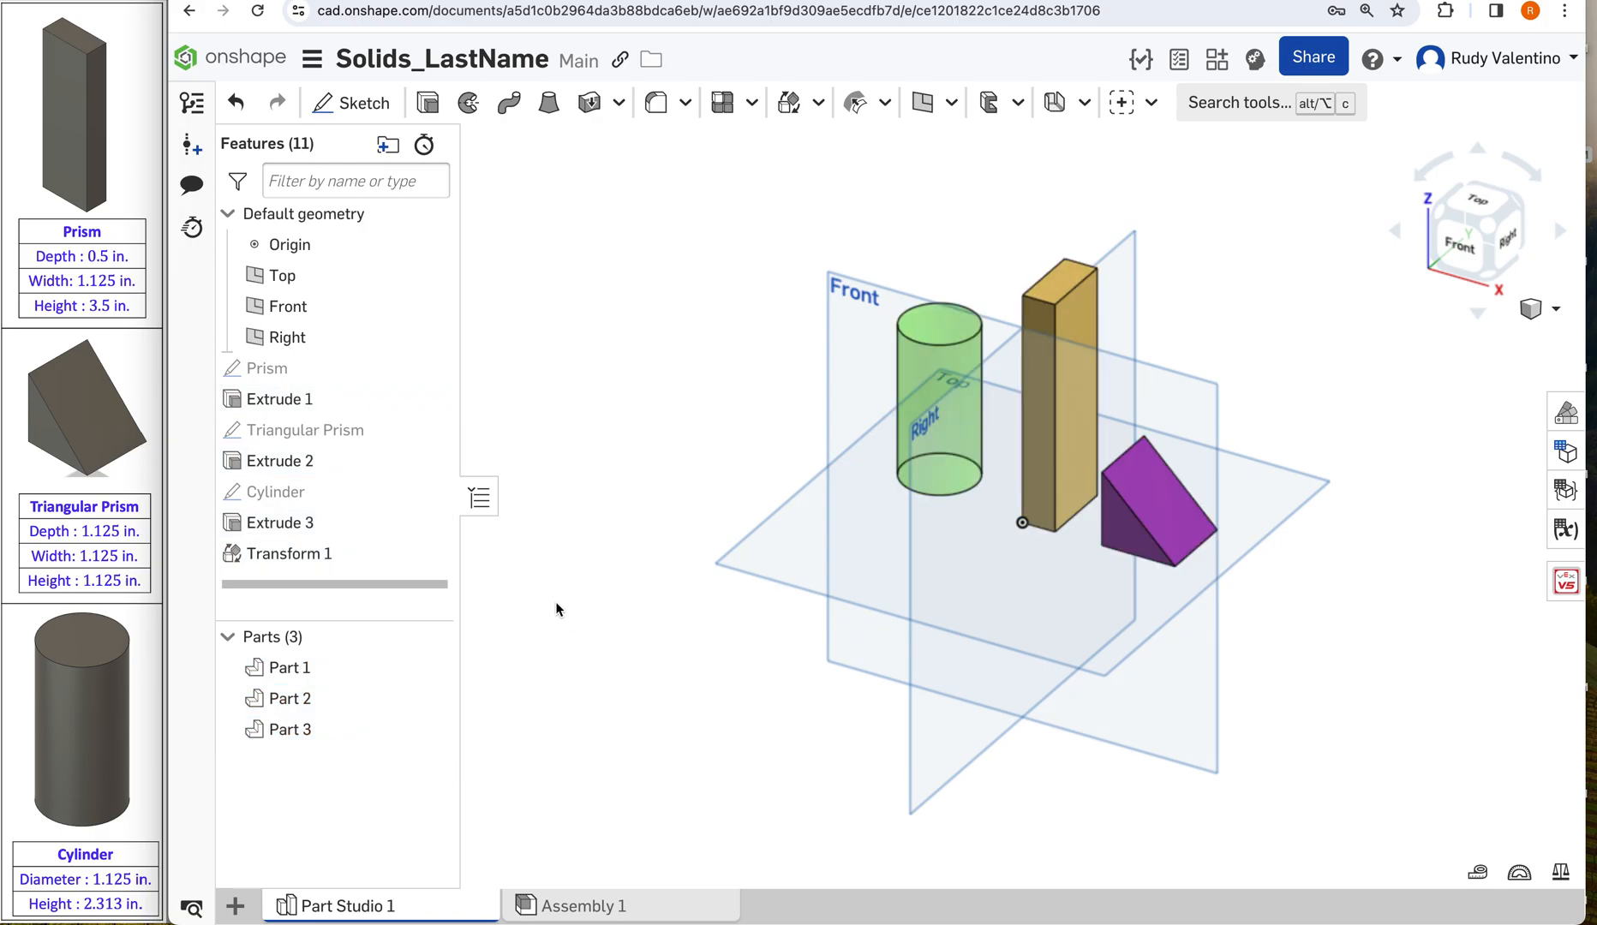